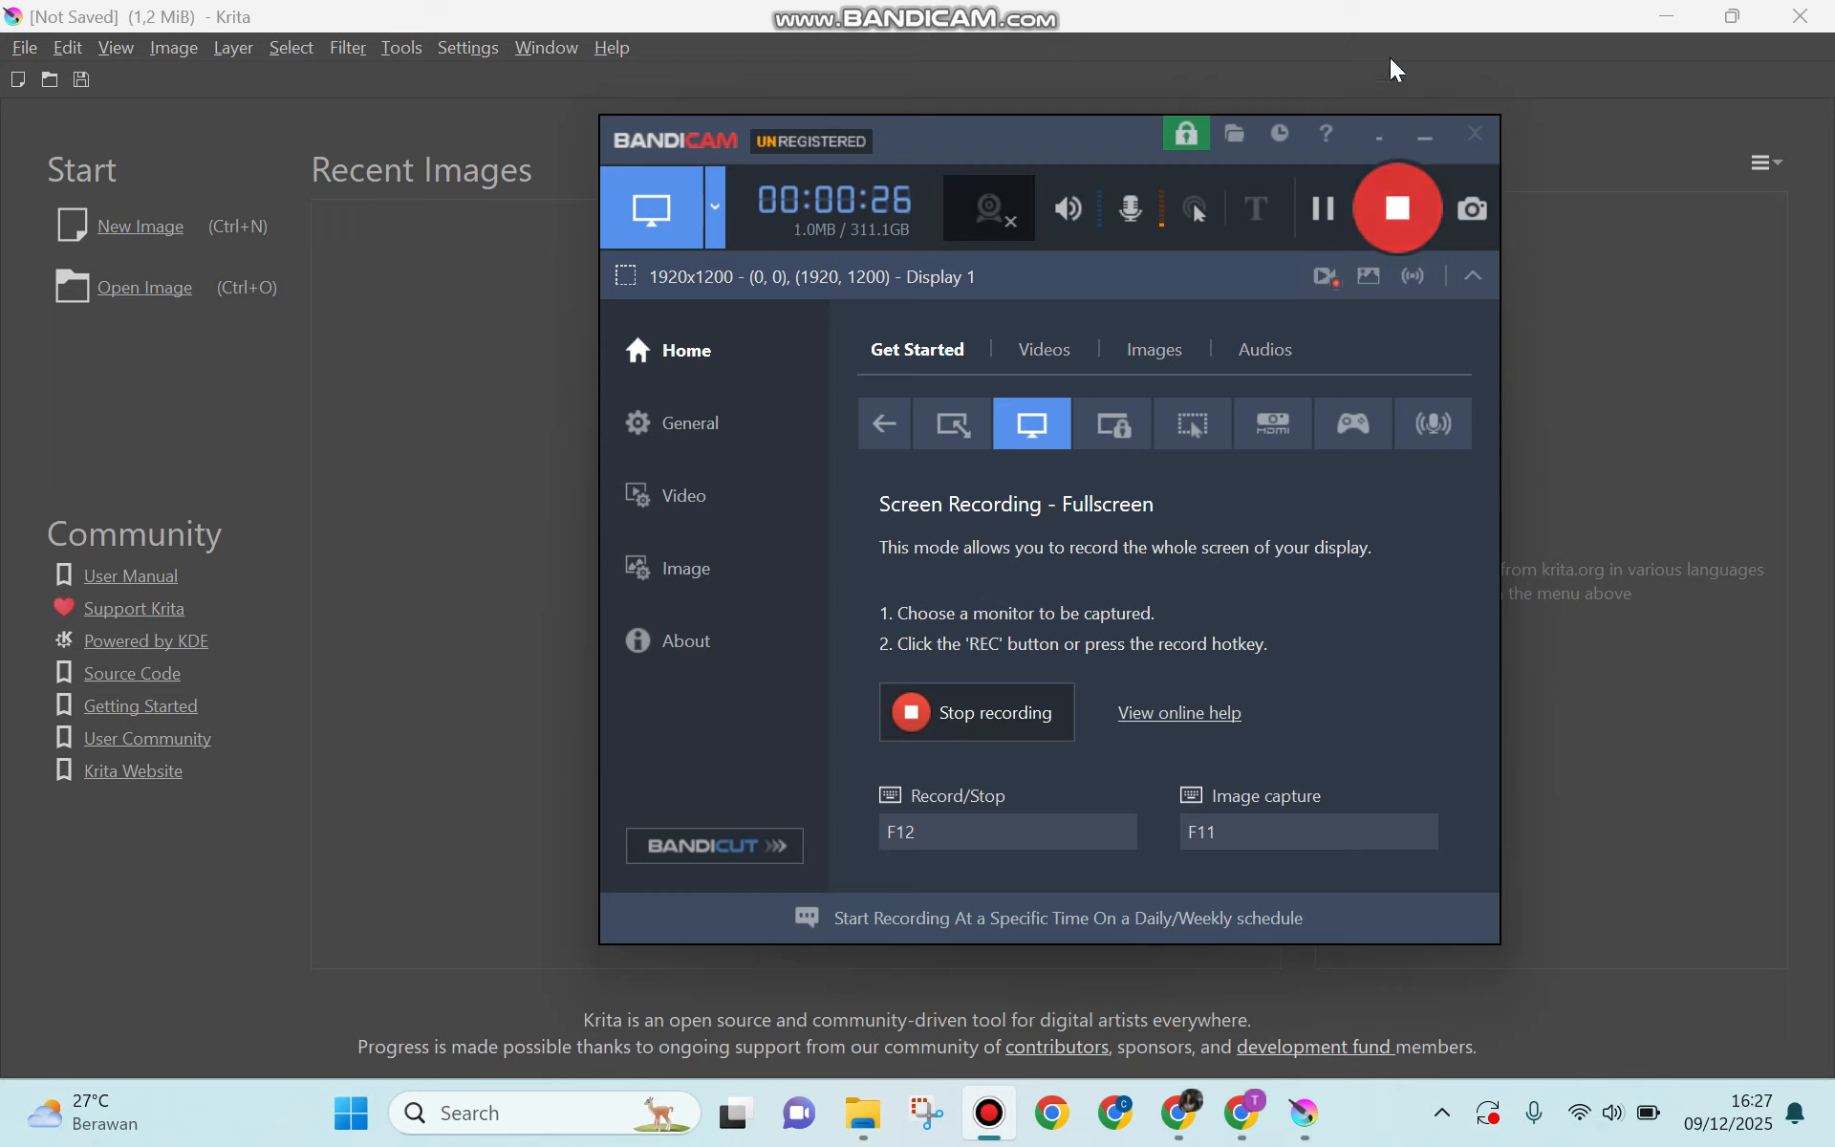
Step: Minimize the screen recorder window and open the settings for creating a new document
{"action": "left_click", "coordinate": [1424, 143]}
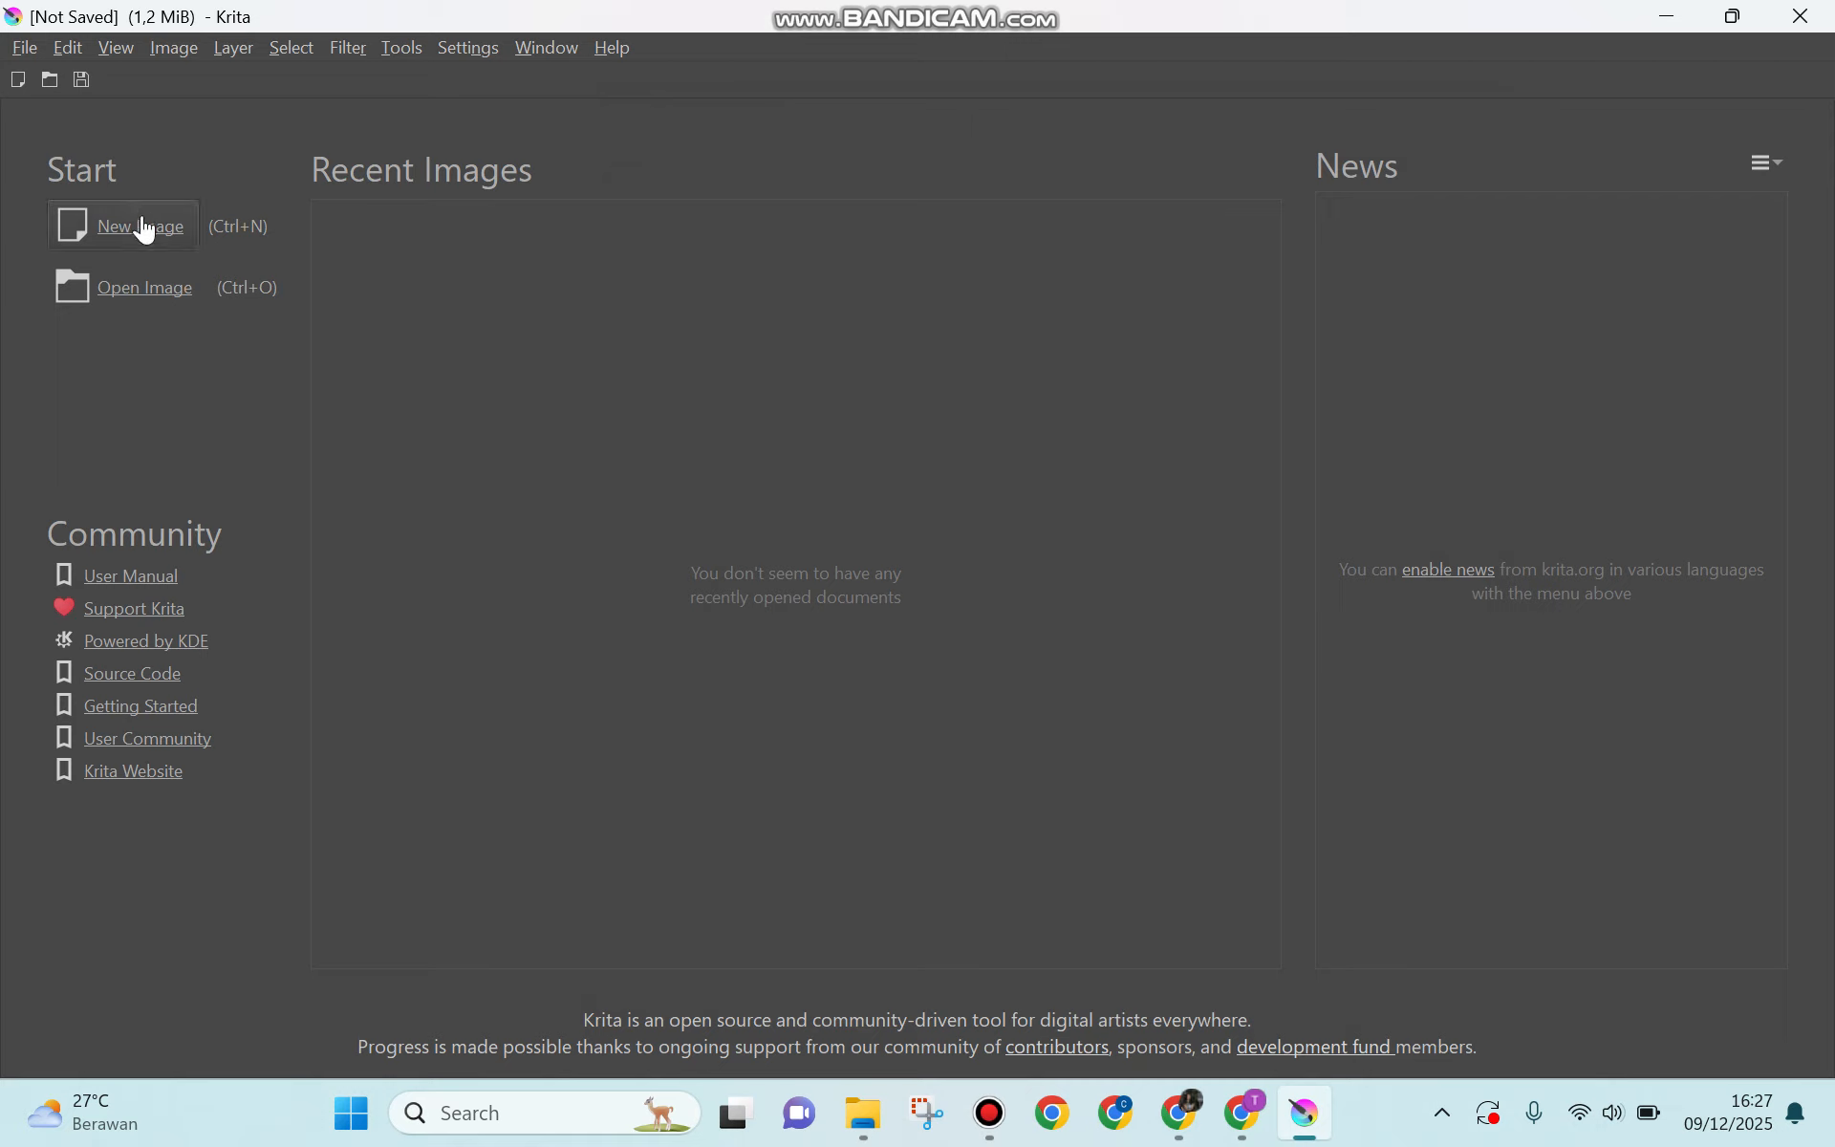
{"action": "left_click", "coordinate": [26, 44]}
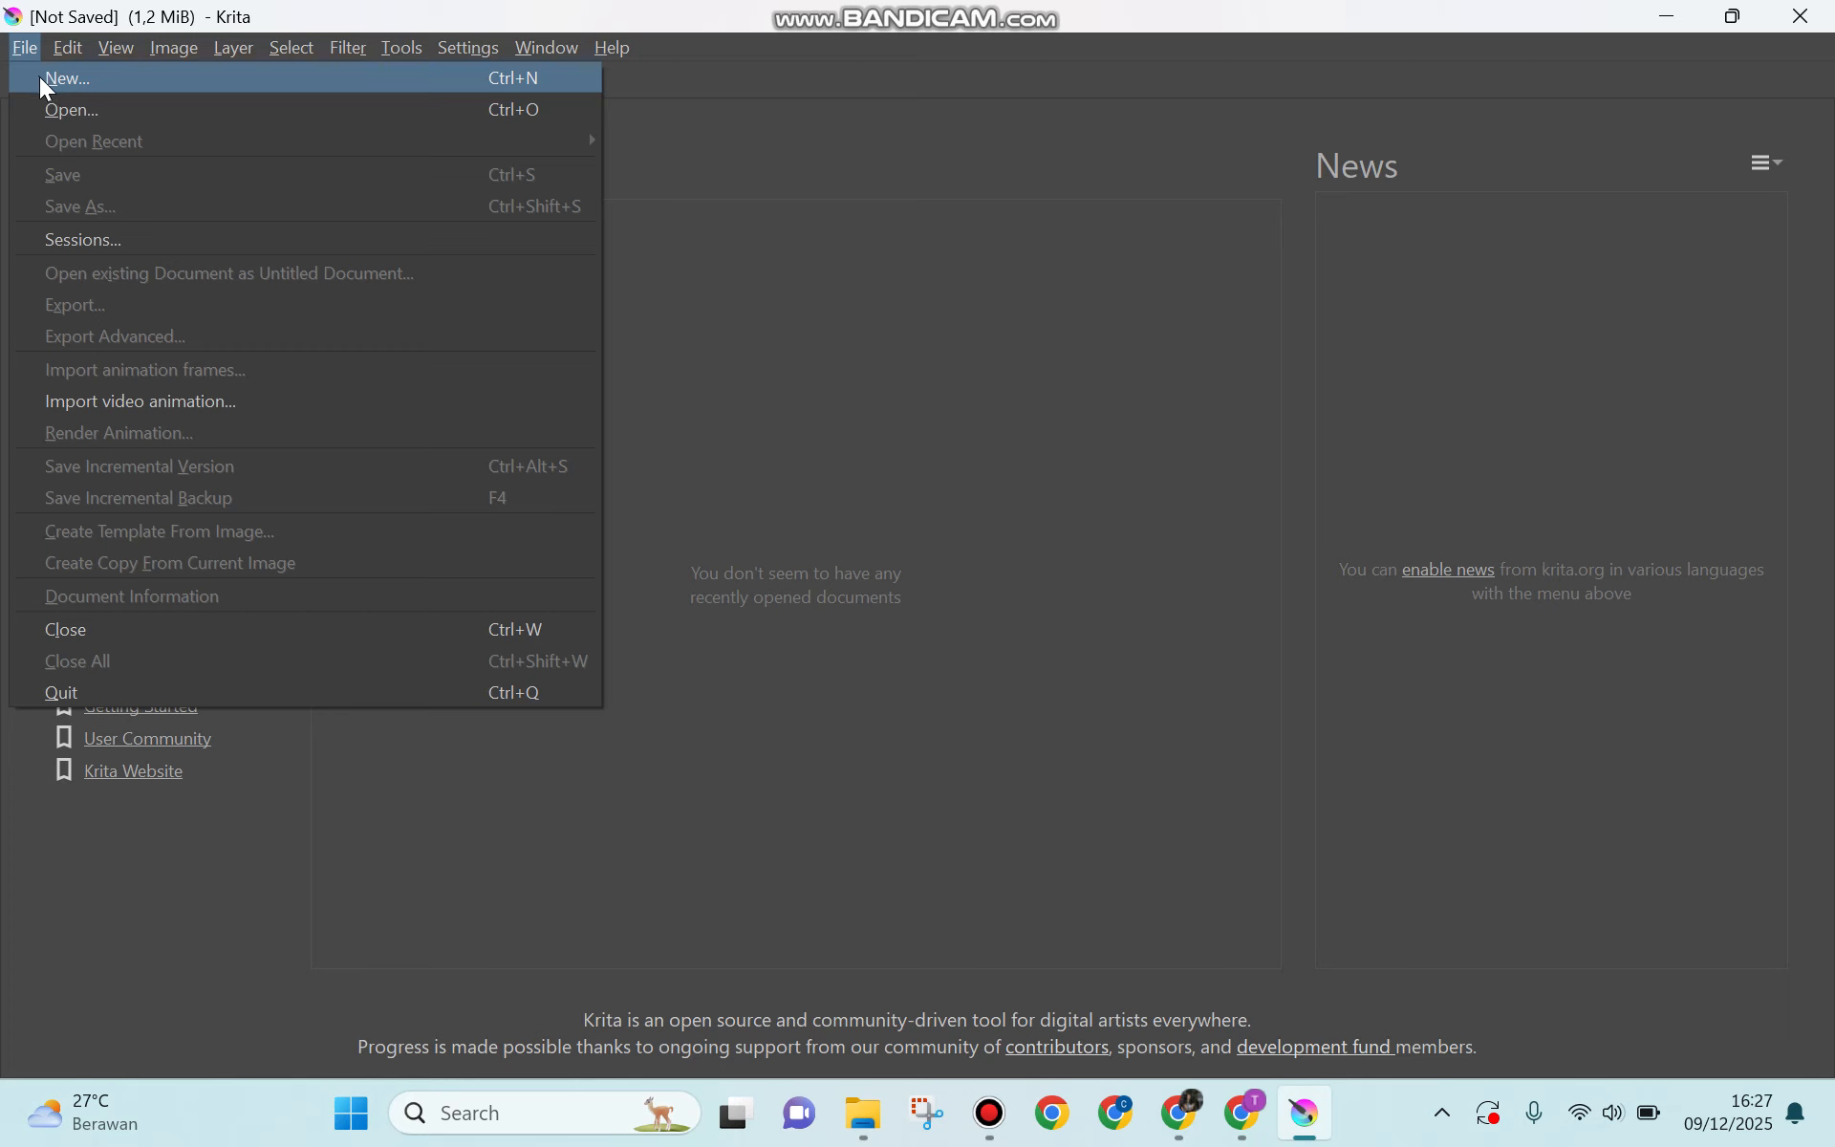
{"action": "left_click", "coordinate": [45, 85]}
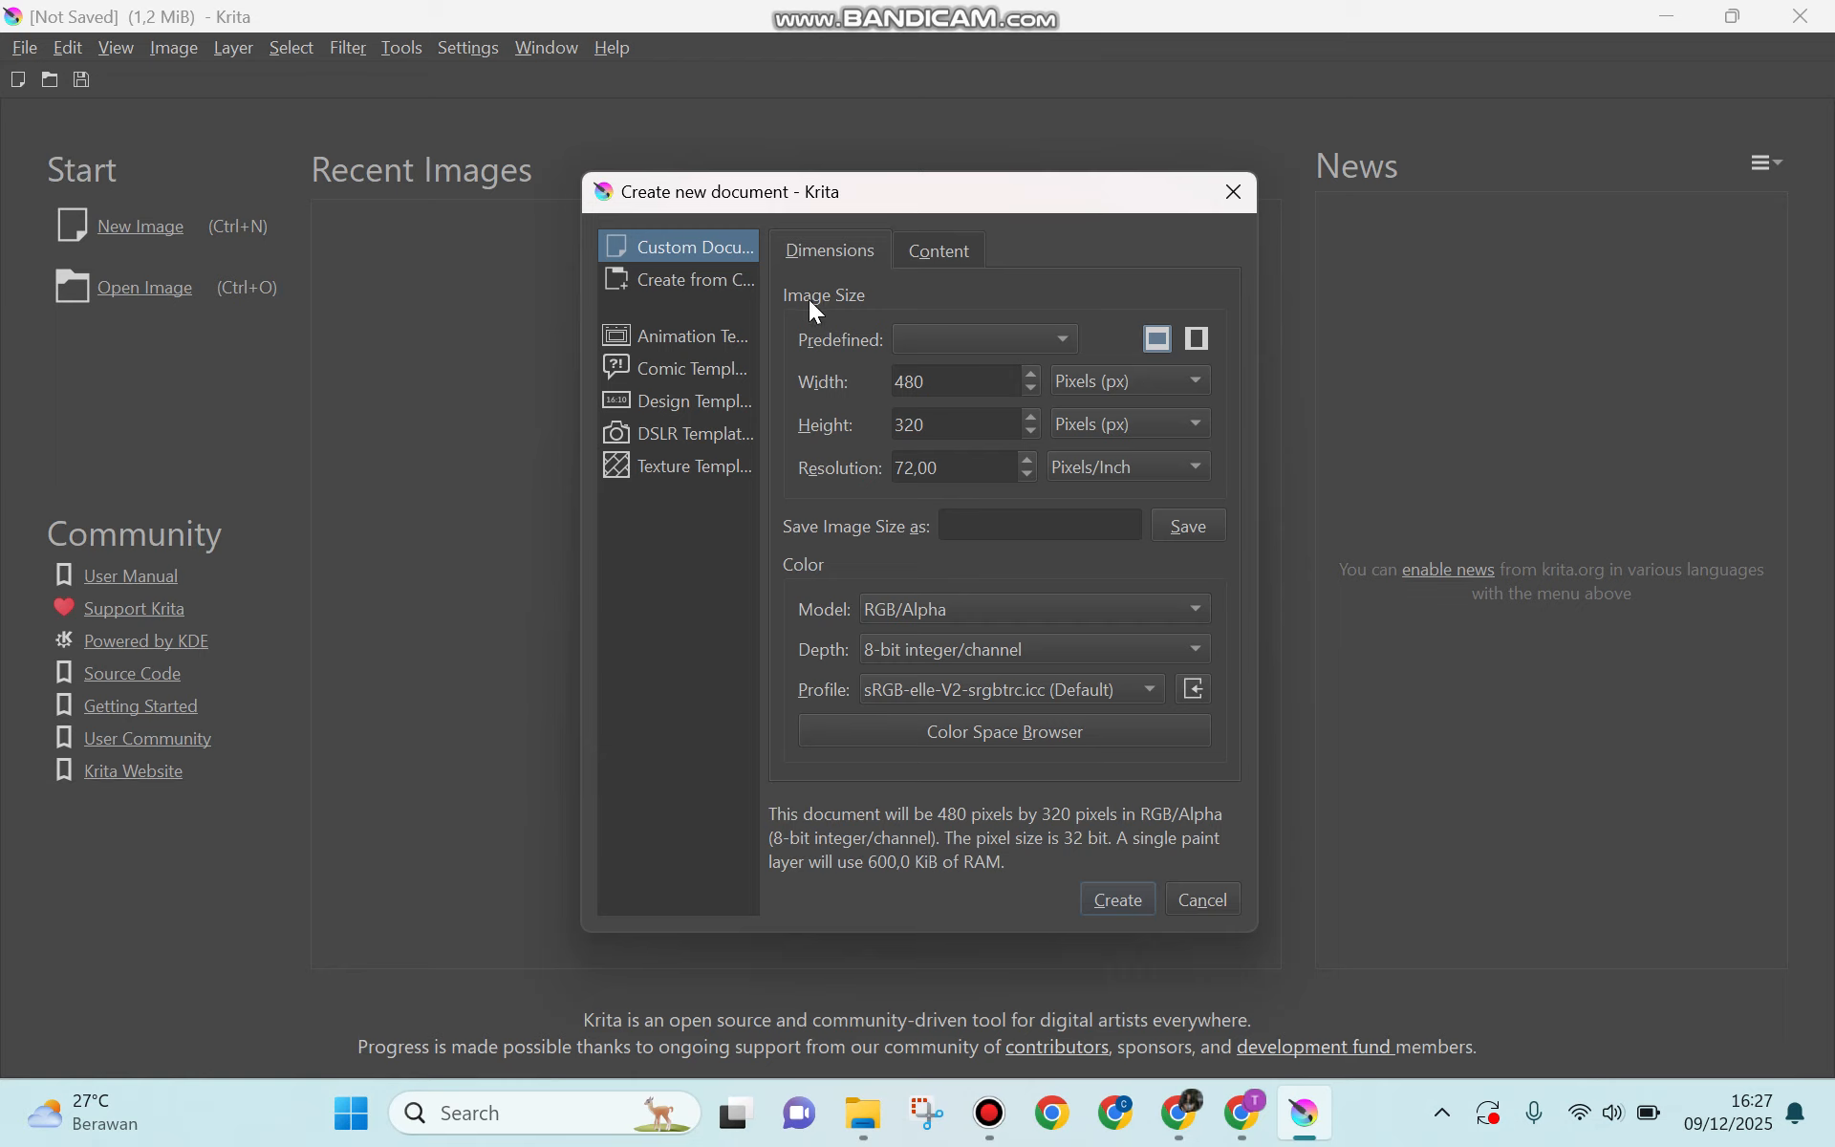
Step: Review the preset, unit and color options, and create a 480 × 320 px, 72 ppi RGB/Alpha document with 8-bit depth
{"action": "left_click", "coordinate": [916, 341]}
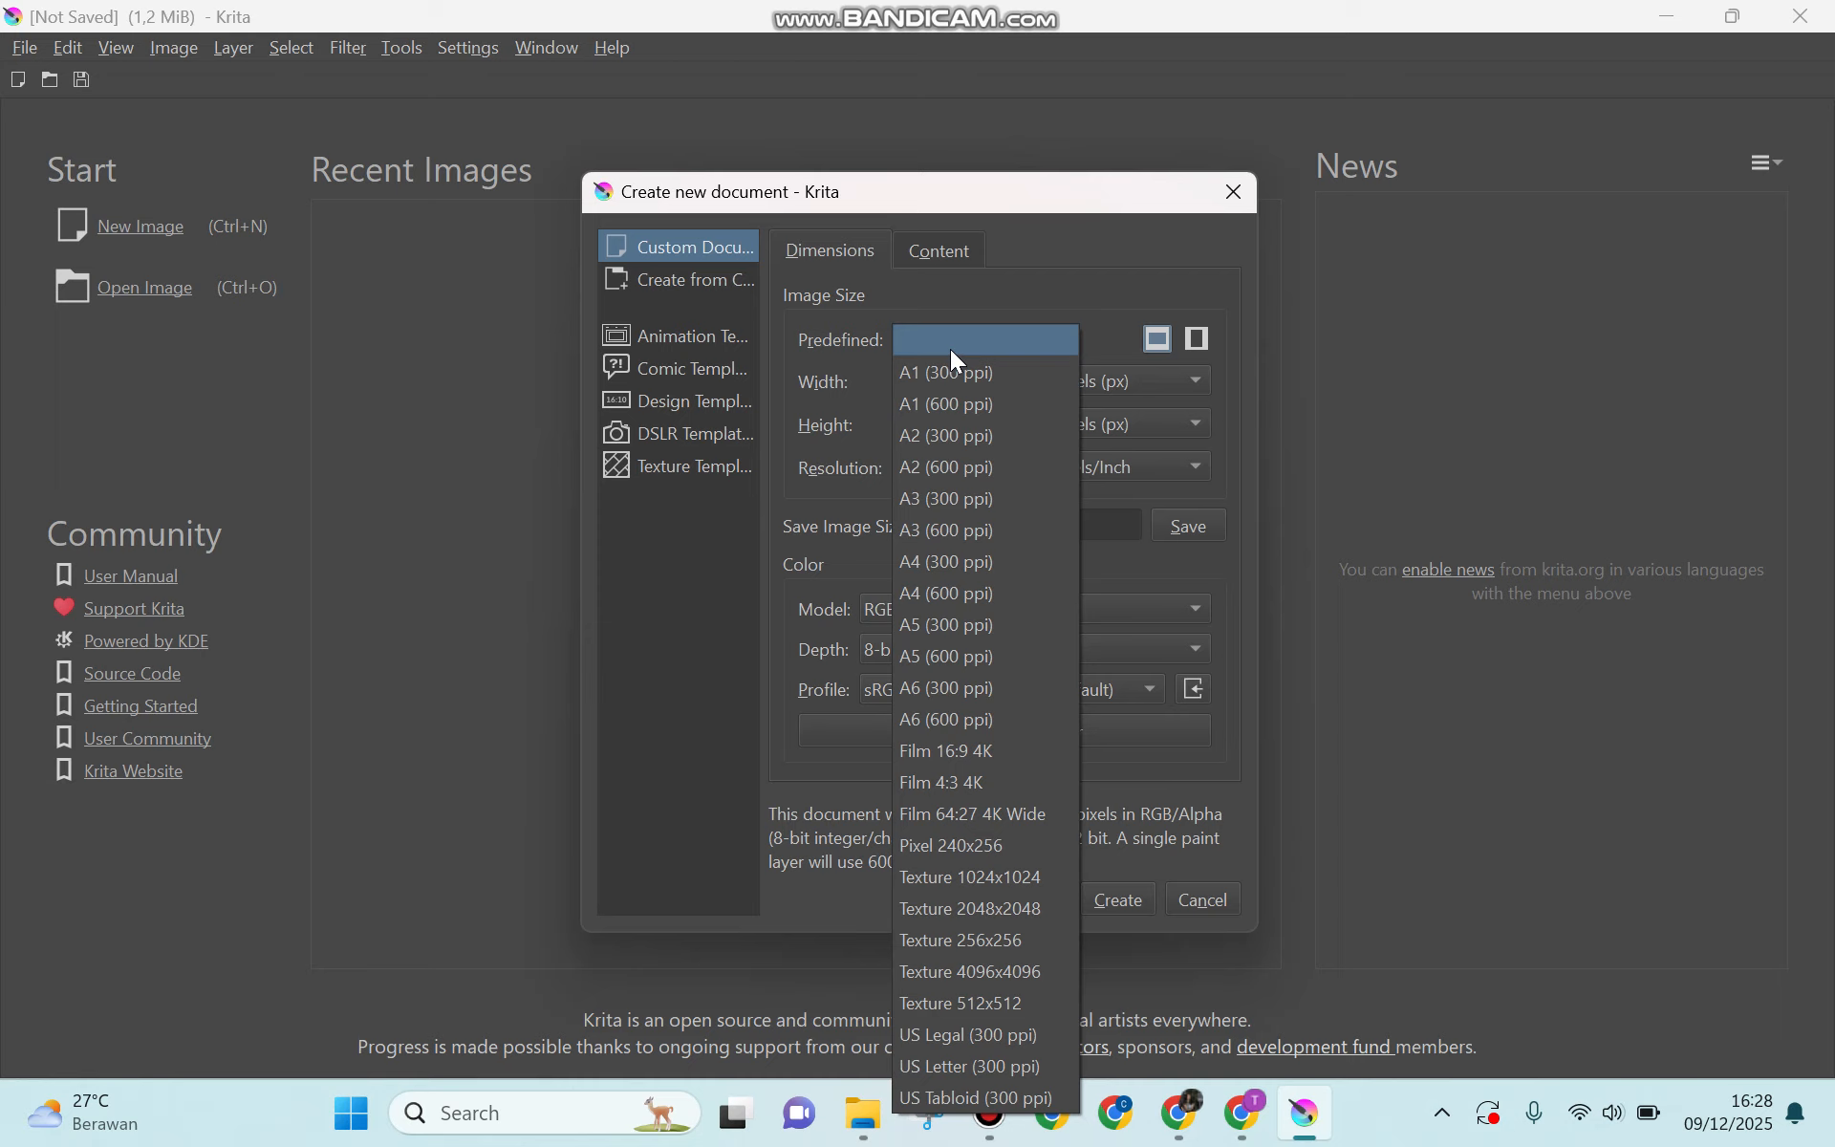
{"action": "left_click", "coordinate": [952, 355]}
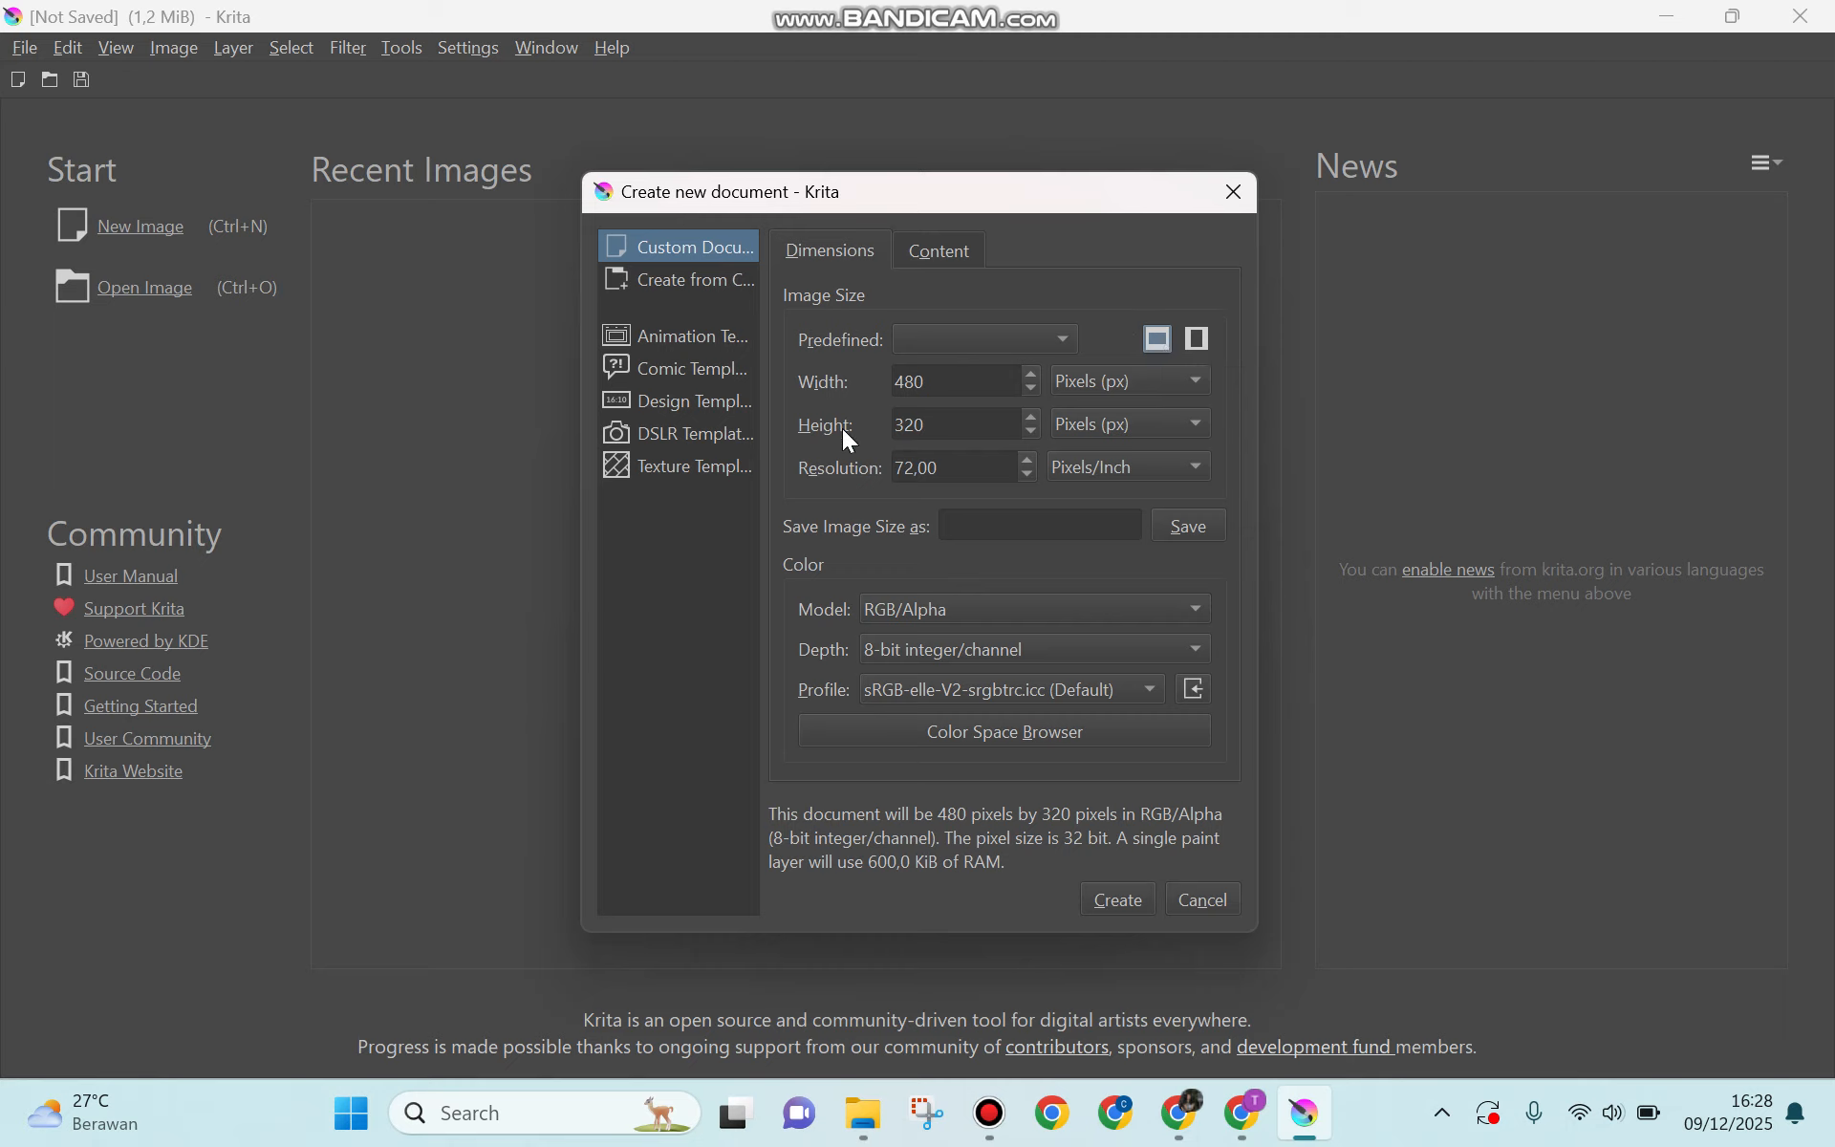
{"action": "left_click", "coordinate": [1078, 380]}
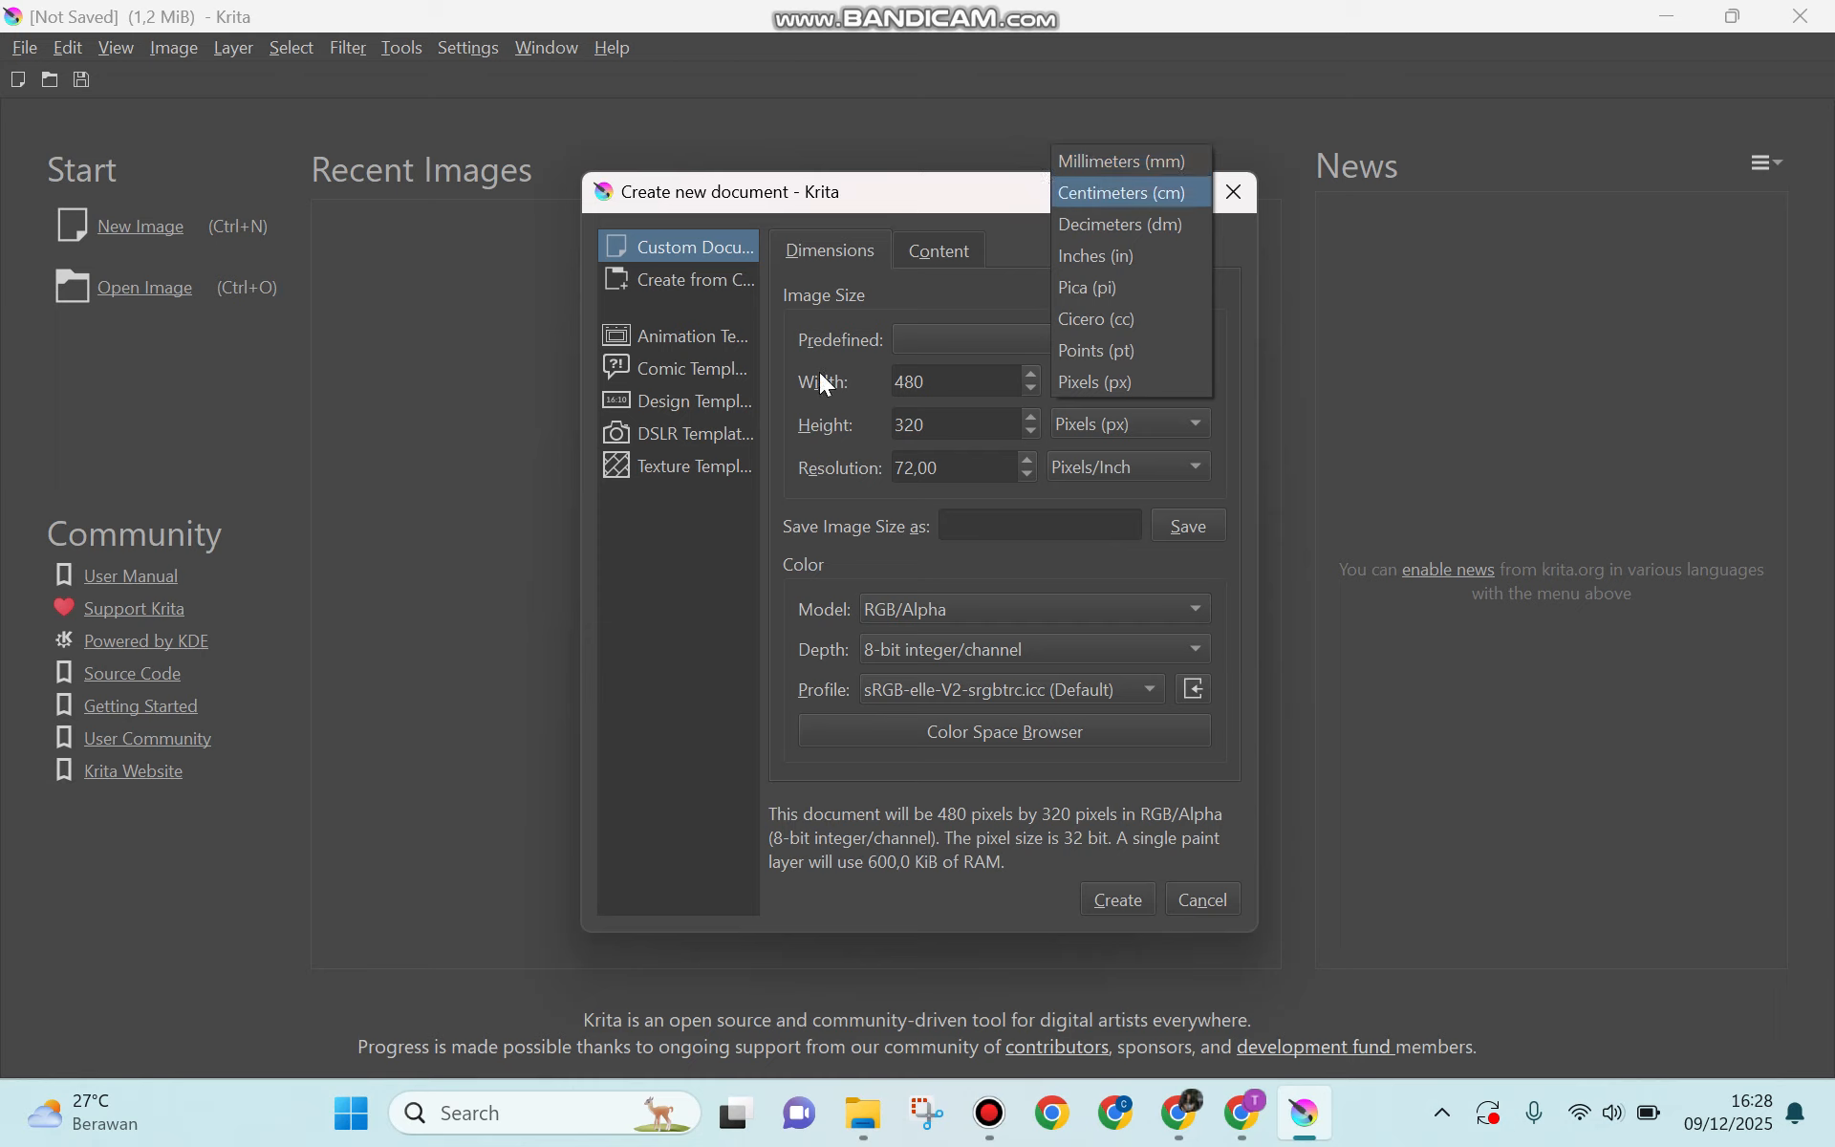
{"action": "left_click", "coordinate": [823, 413]}
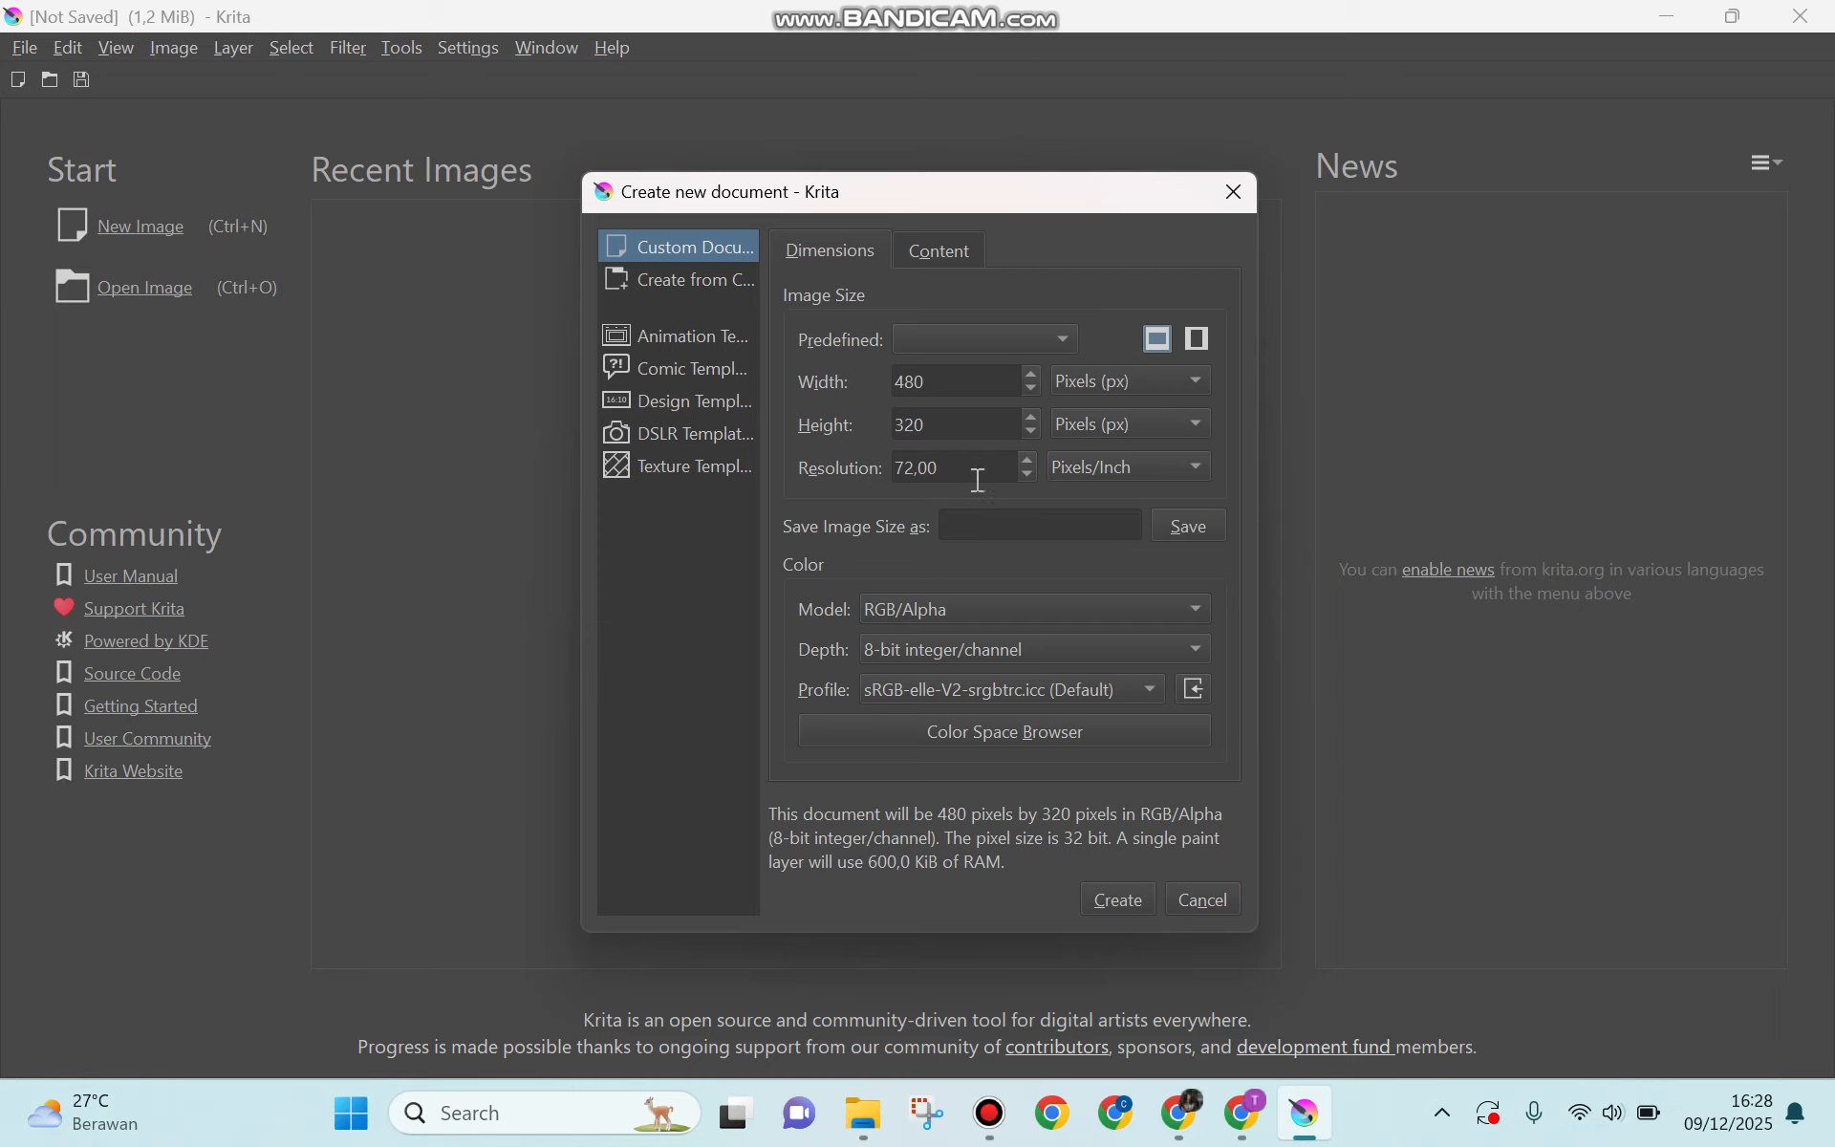
{"action": "left_click", "coordinate": [874, 608]}
{"action": "left_click", "coordinate": [874, 607]}
{"action": "left_click", "coordinate": [891, 660]}
{"action": "left_click", "coordinate": [818, 633]}
{"action": "left_click", "coordinate": [909, 687]}
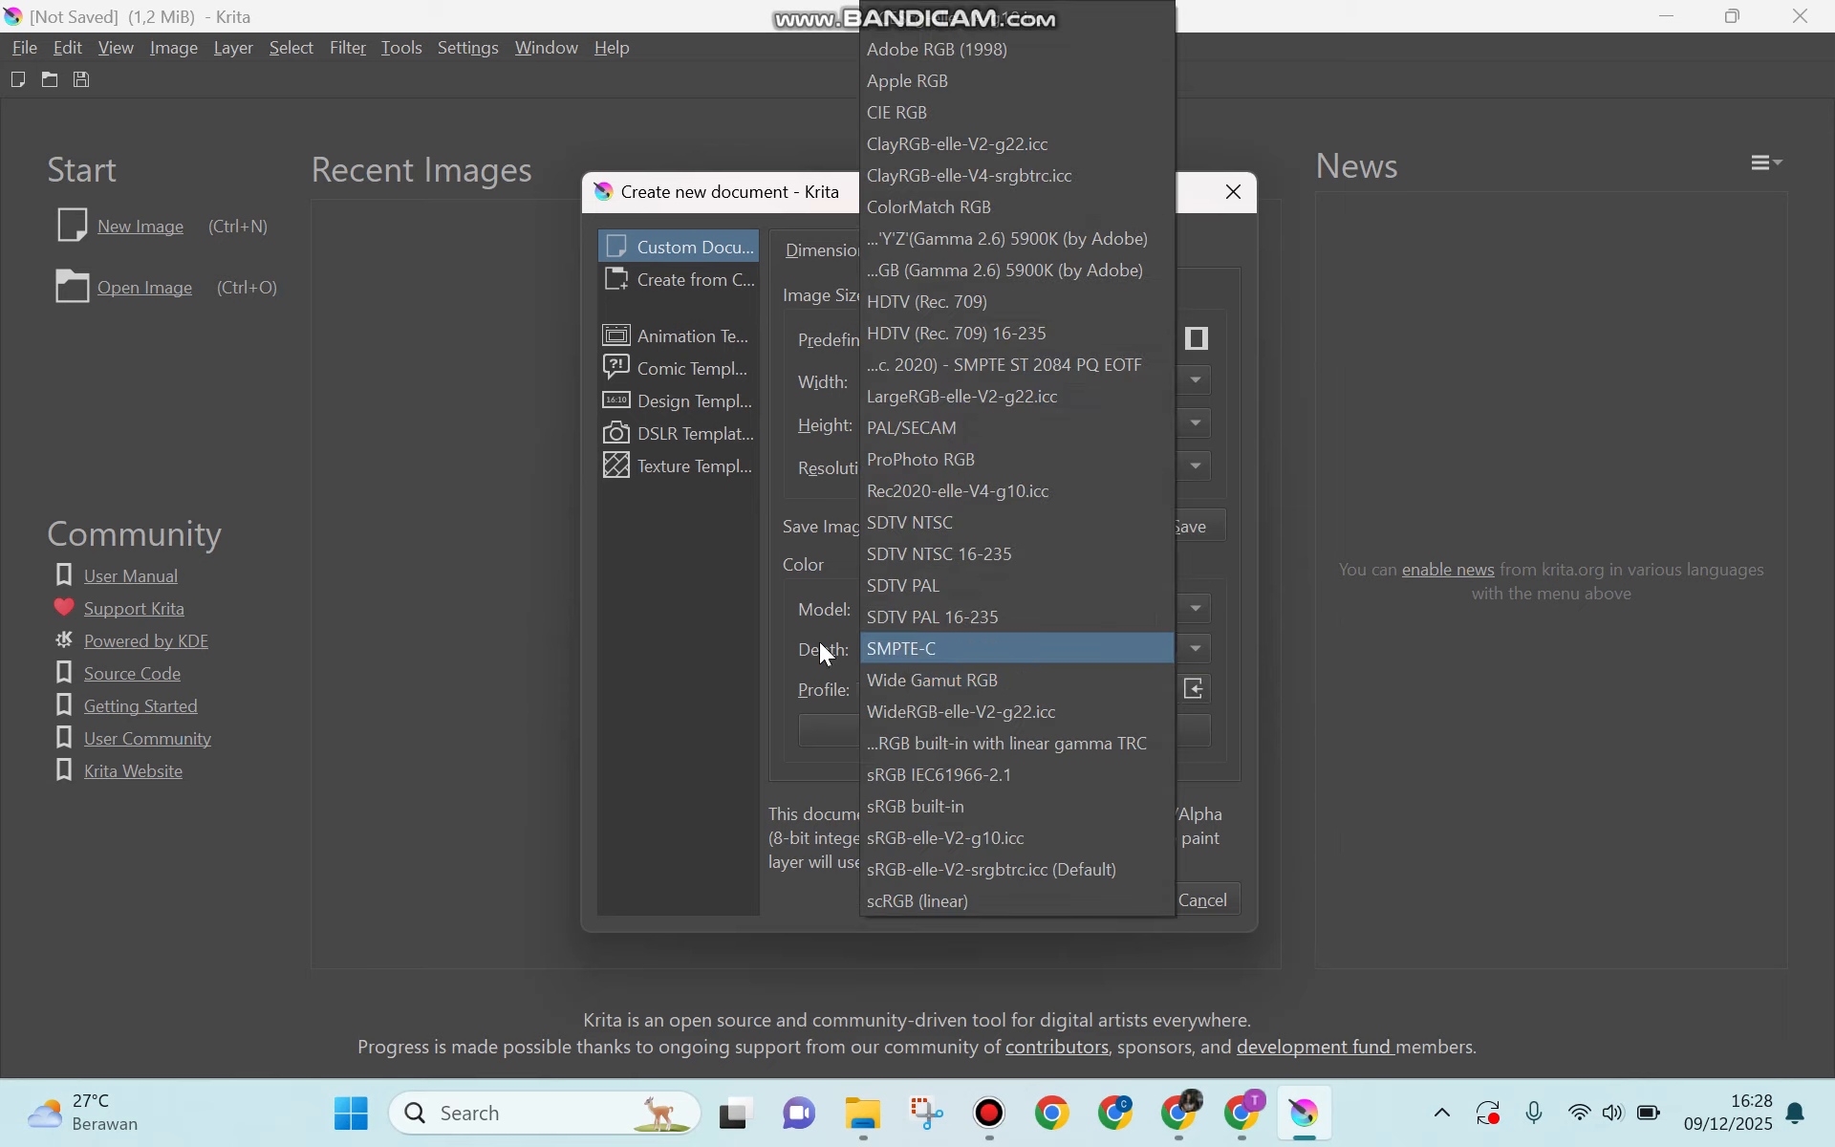
{"action": "left_click", "coordinate": [805, 627]}
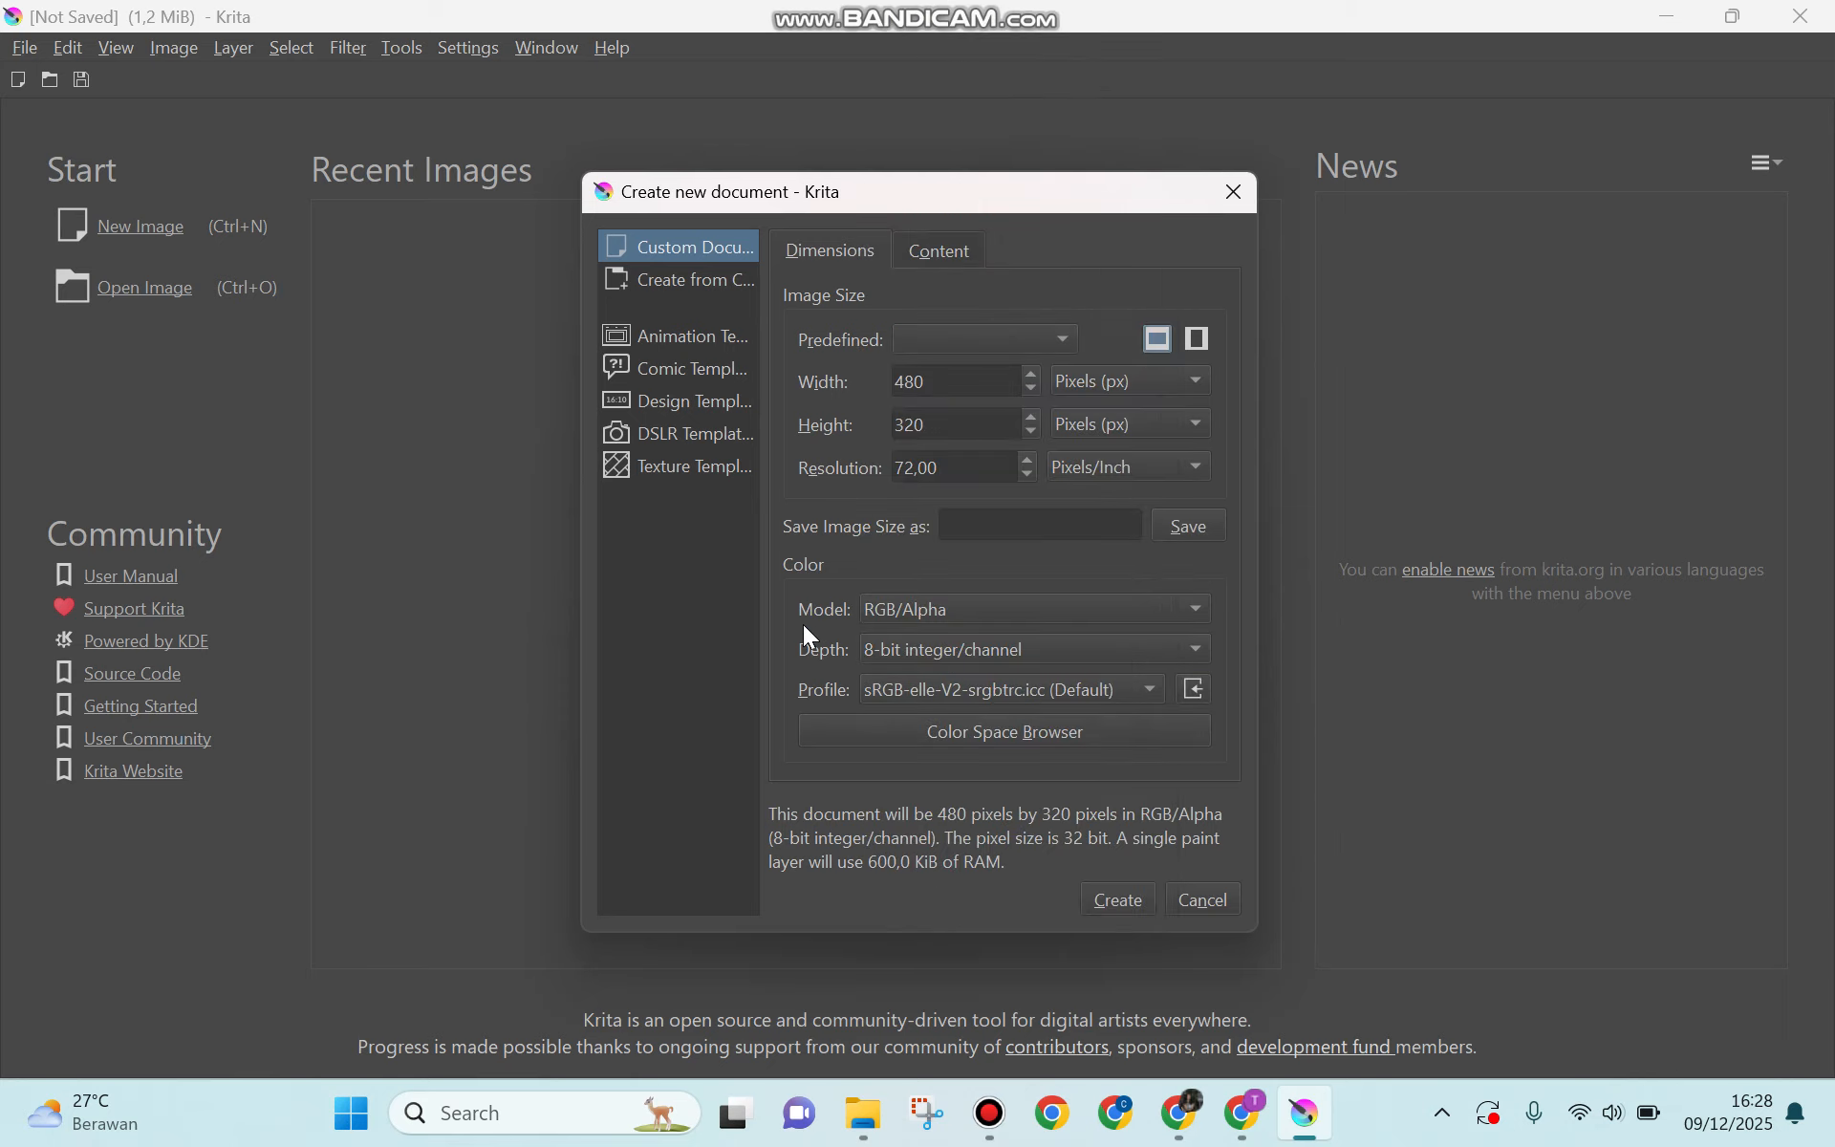
{"action": "left_click", "coordinate": [1121, 898]}
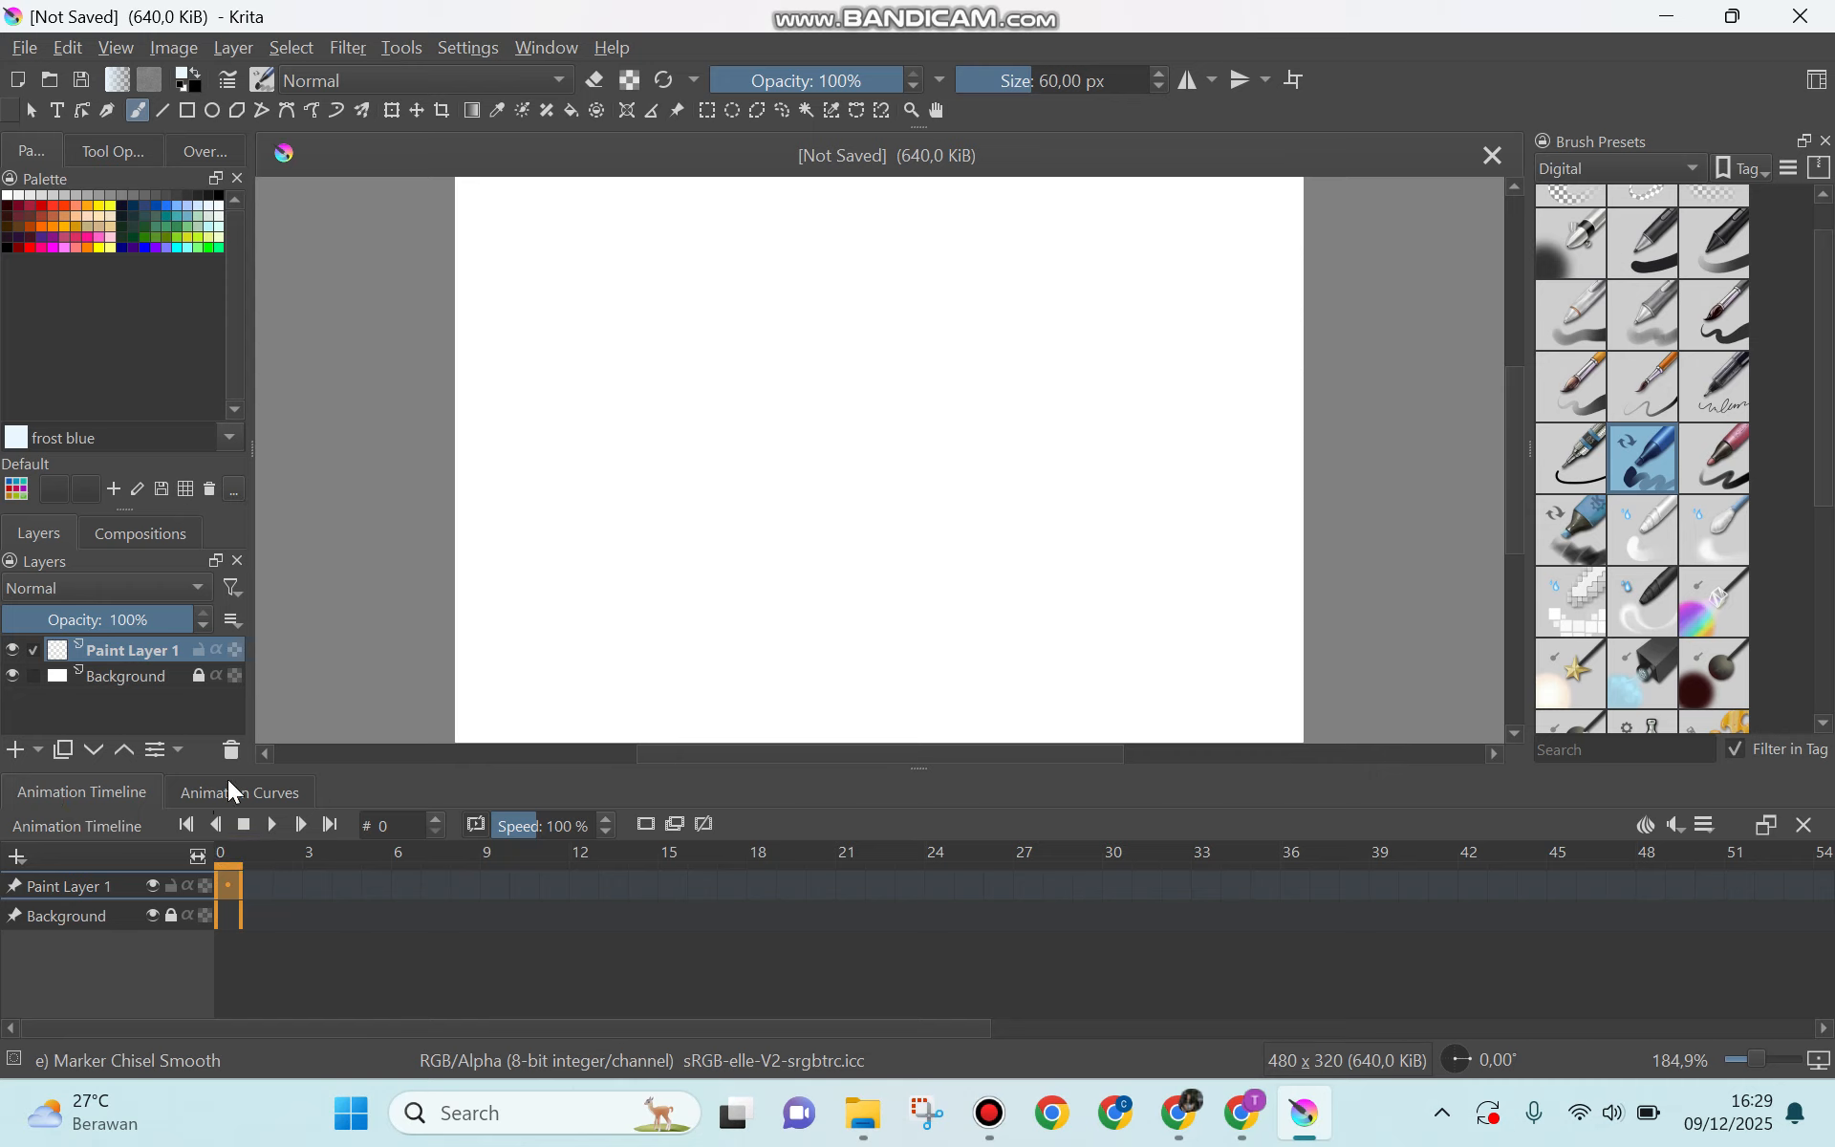
Step: Examine the available workspaces and the list of dockers, undoing any stray brush mark left on the canvas
{"action": "left_click", "coordinate": [551, 42]}
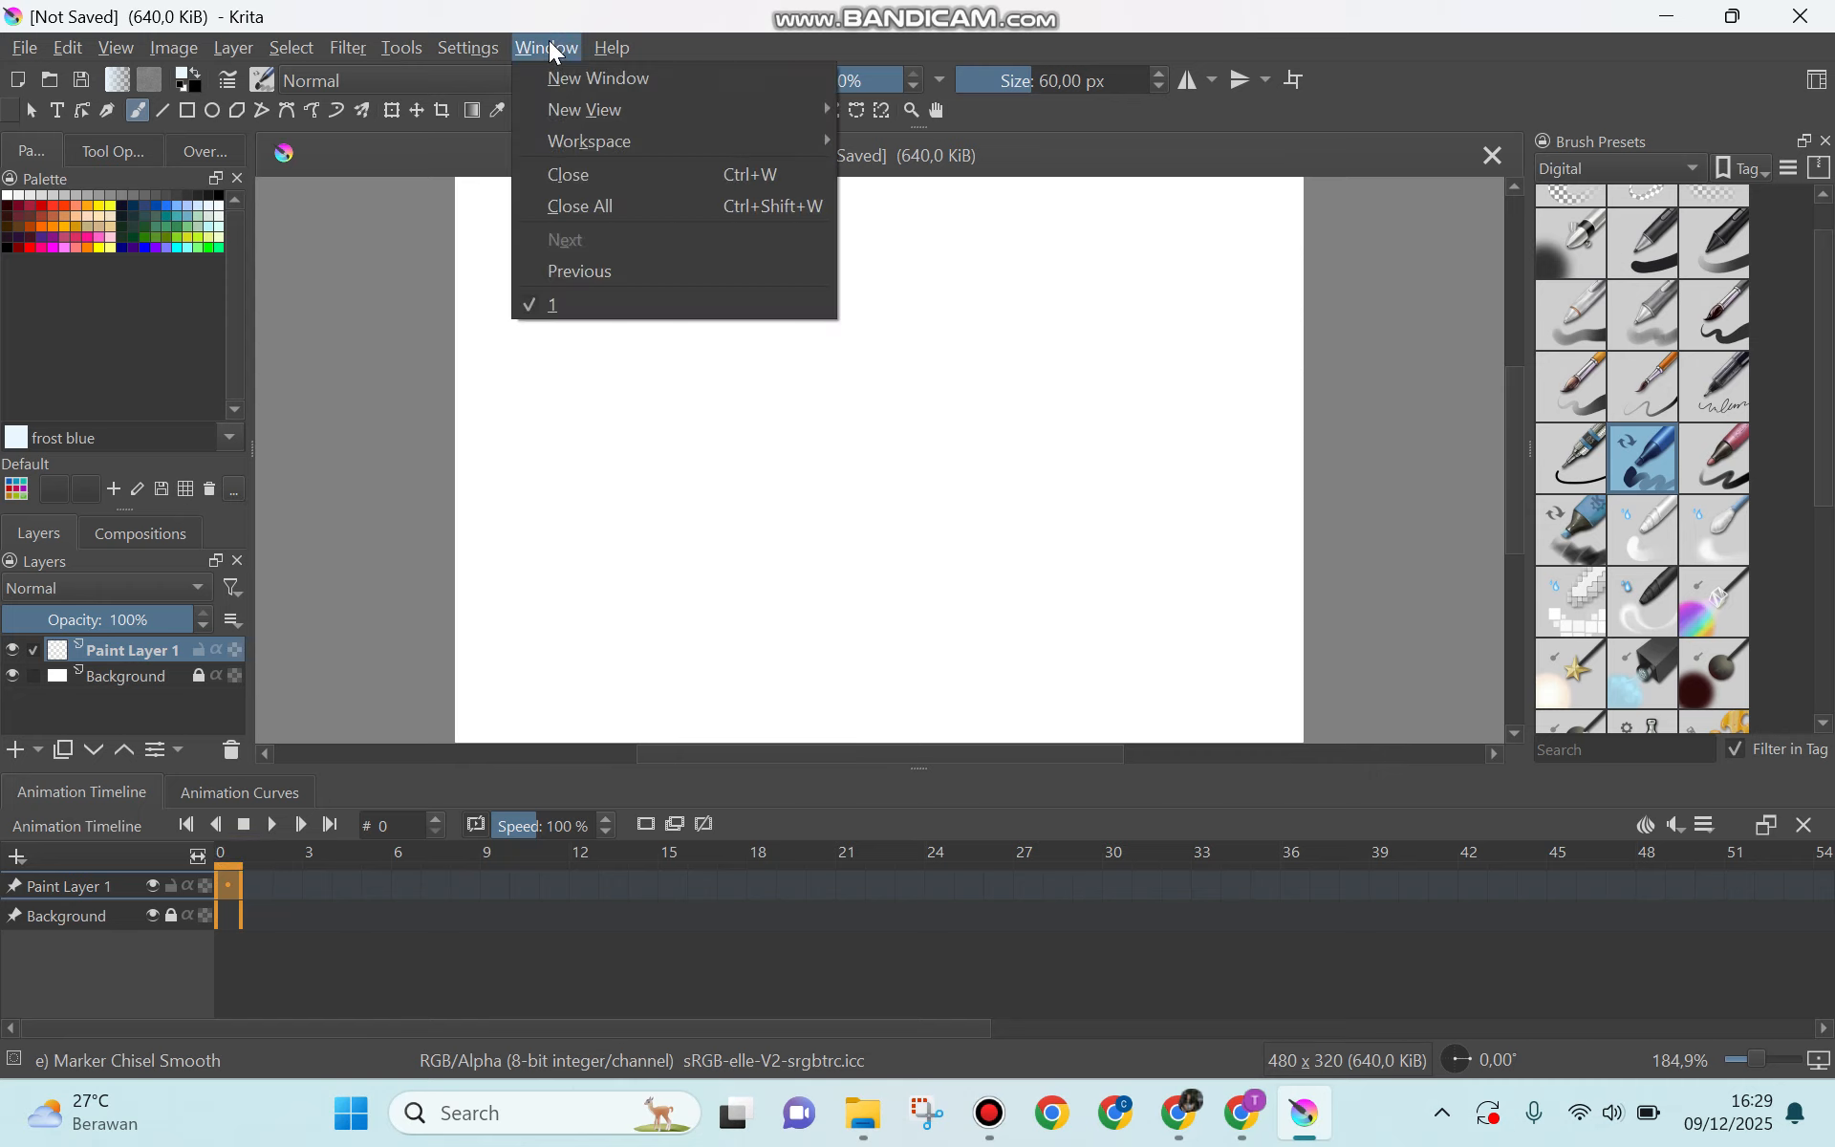
{"action": "mouse_move", "coordinate": [567, 144]}
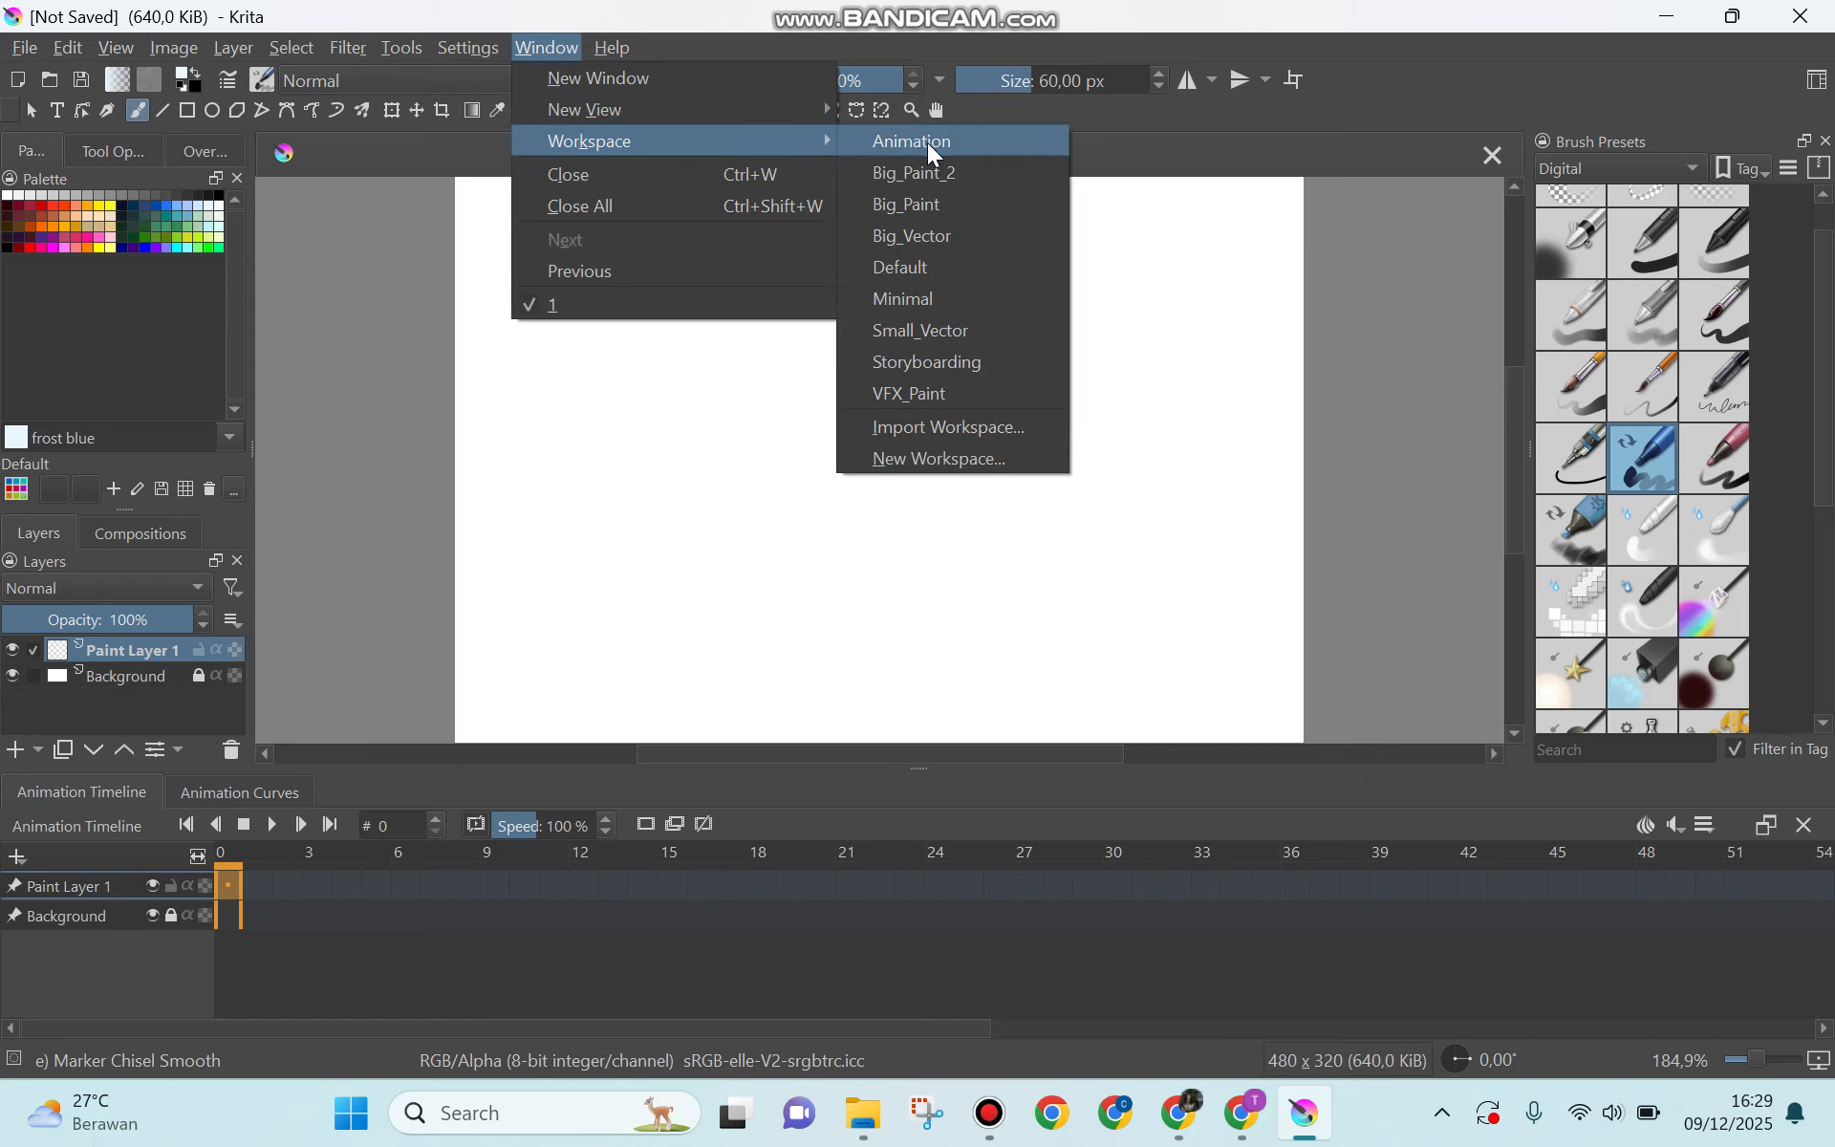
{"action": "left_click", "coordinate": [469, 47]}
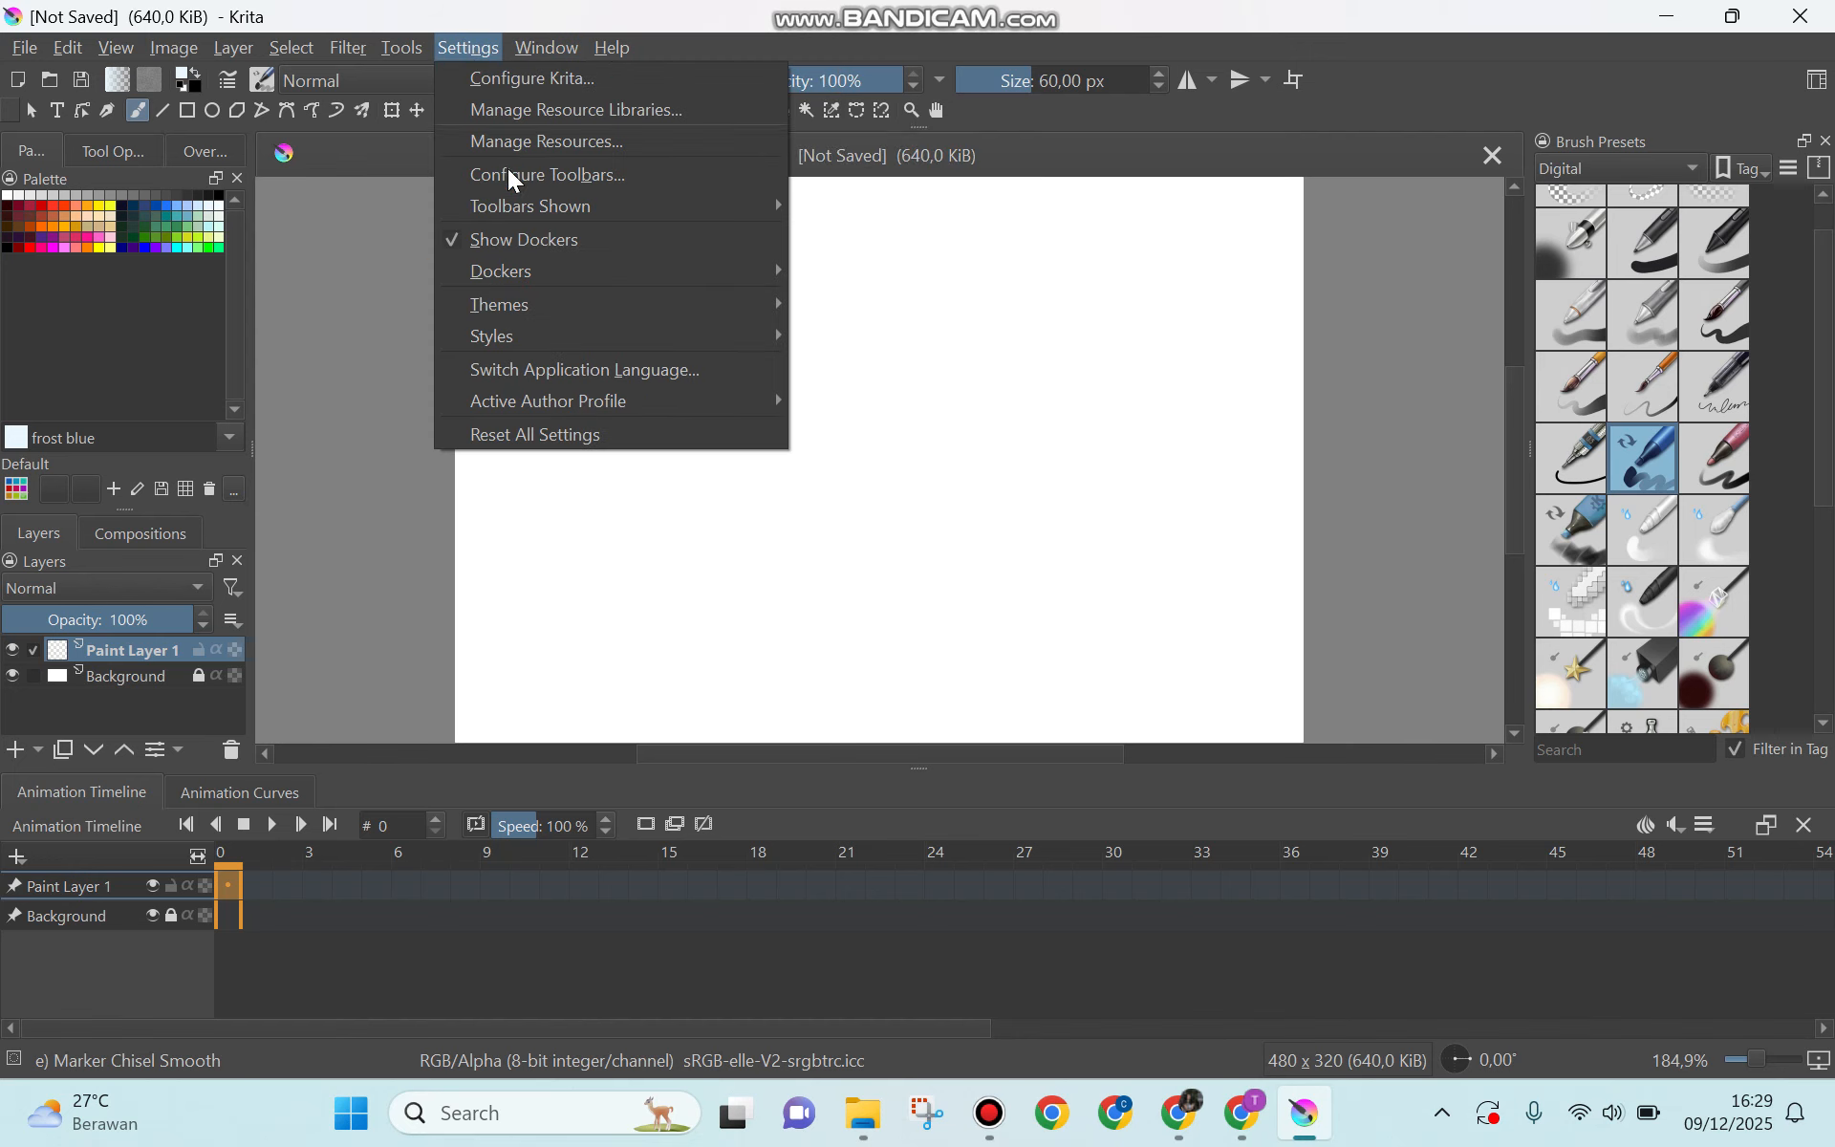
{"action": "mouse_move", "coordinate": [515, 271]}
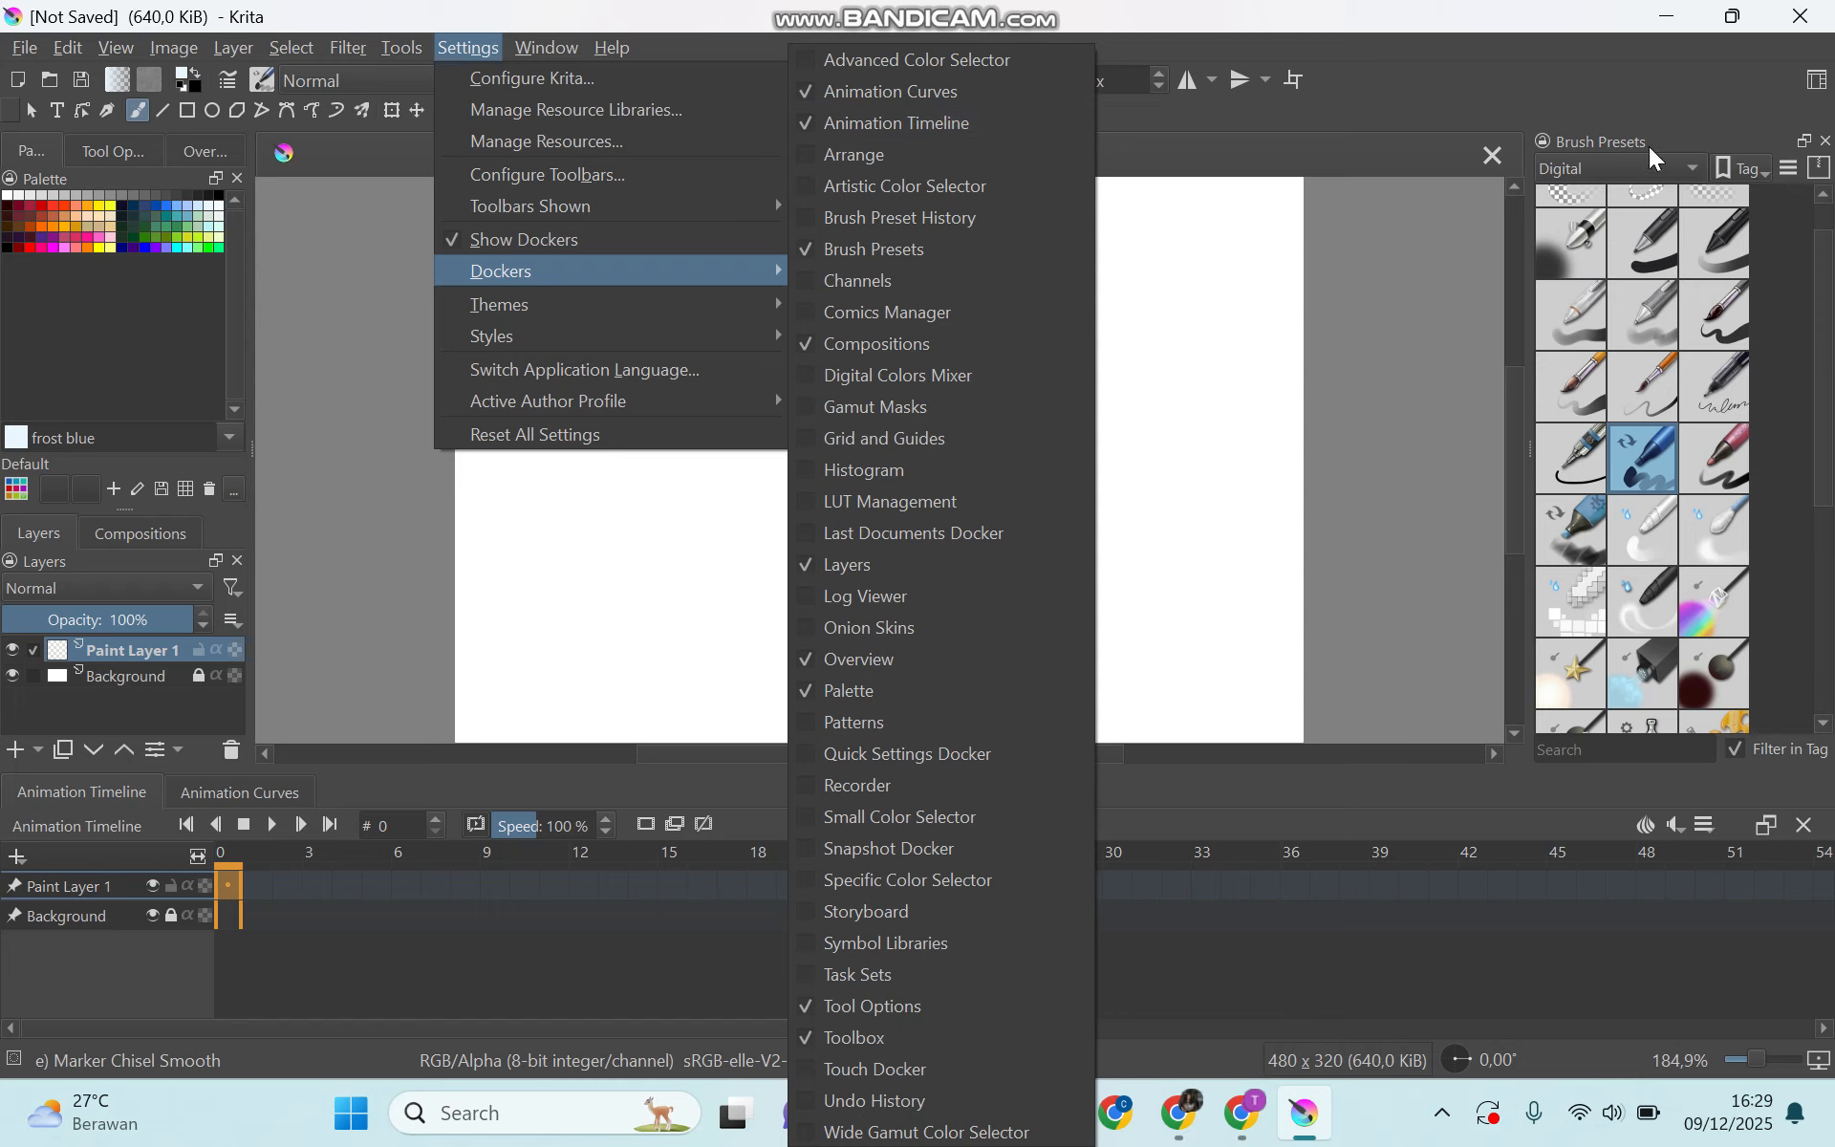
{"action": "mouse_move", "coordinate": [701, 280]}
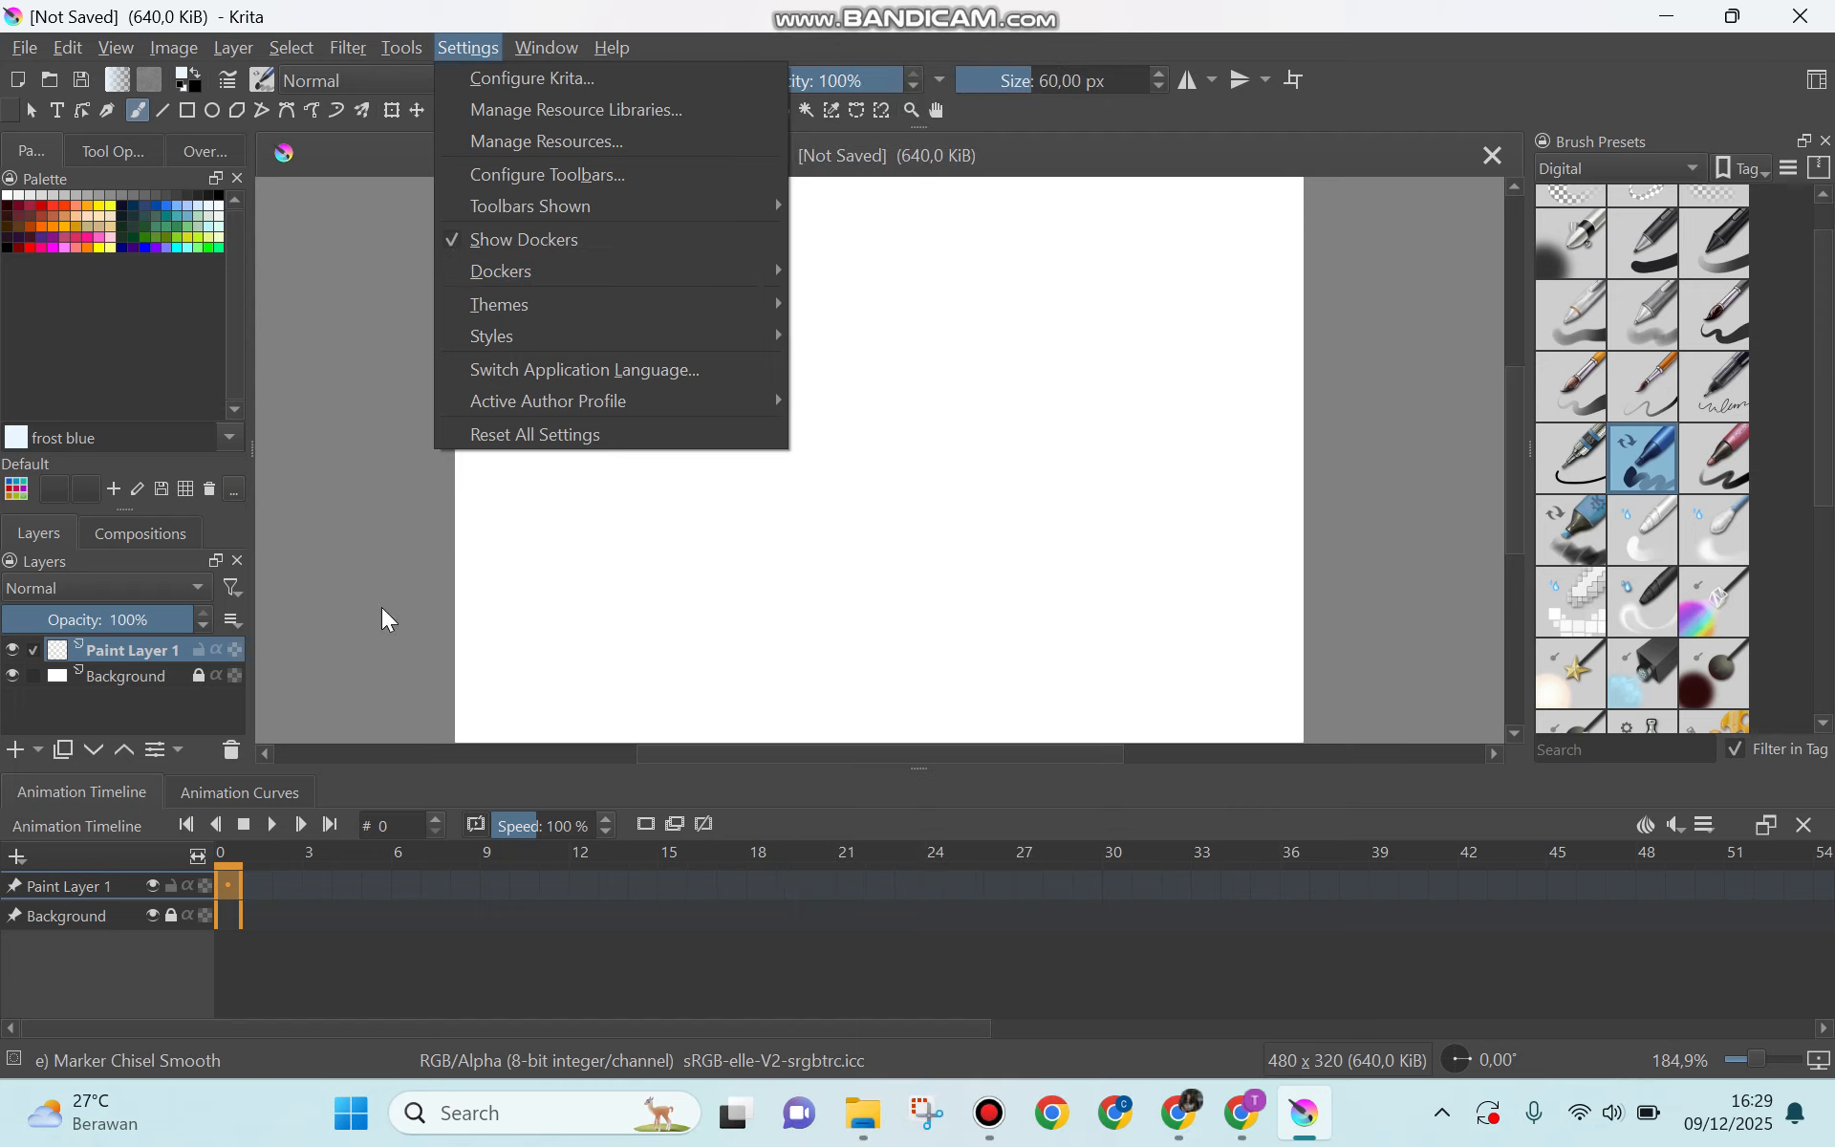
{"action": "left_click", "coordinate": [507, 553]}
{"action": "left_click", "coordinate": [506, 552]}
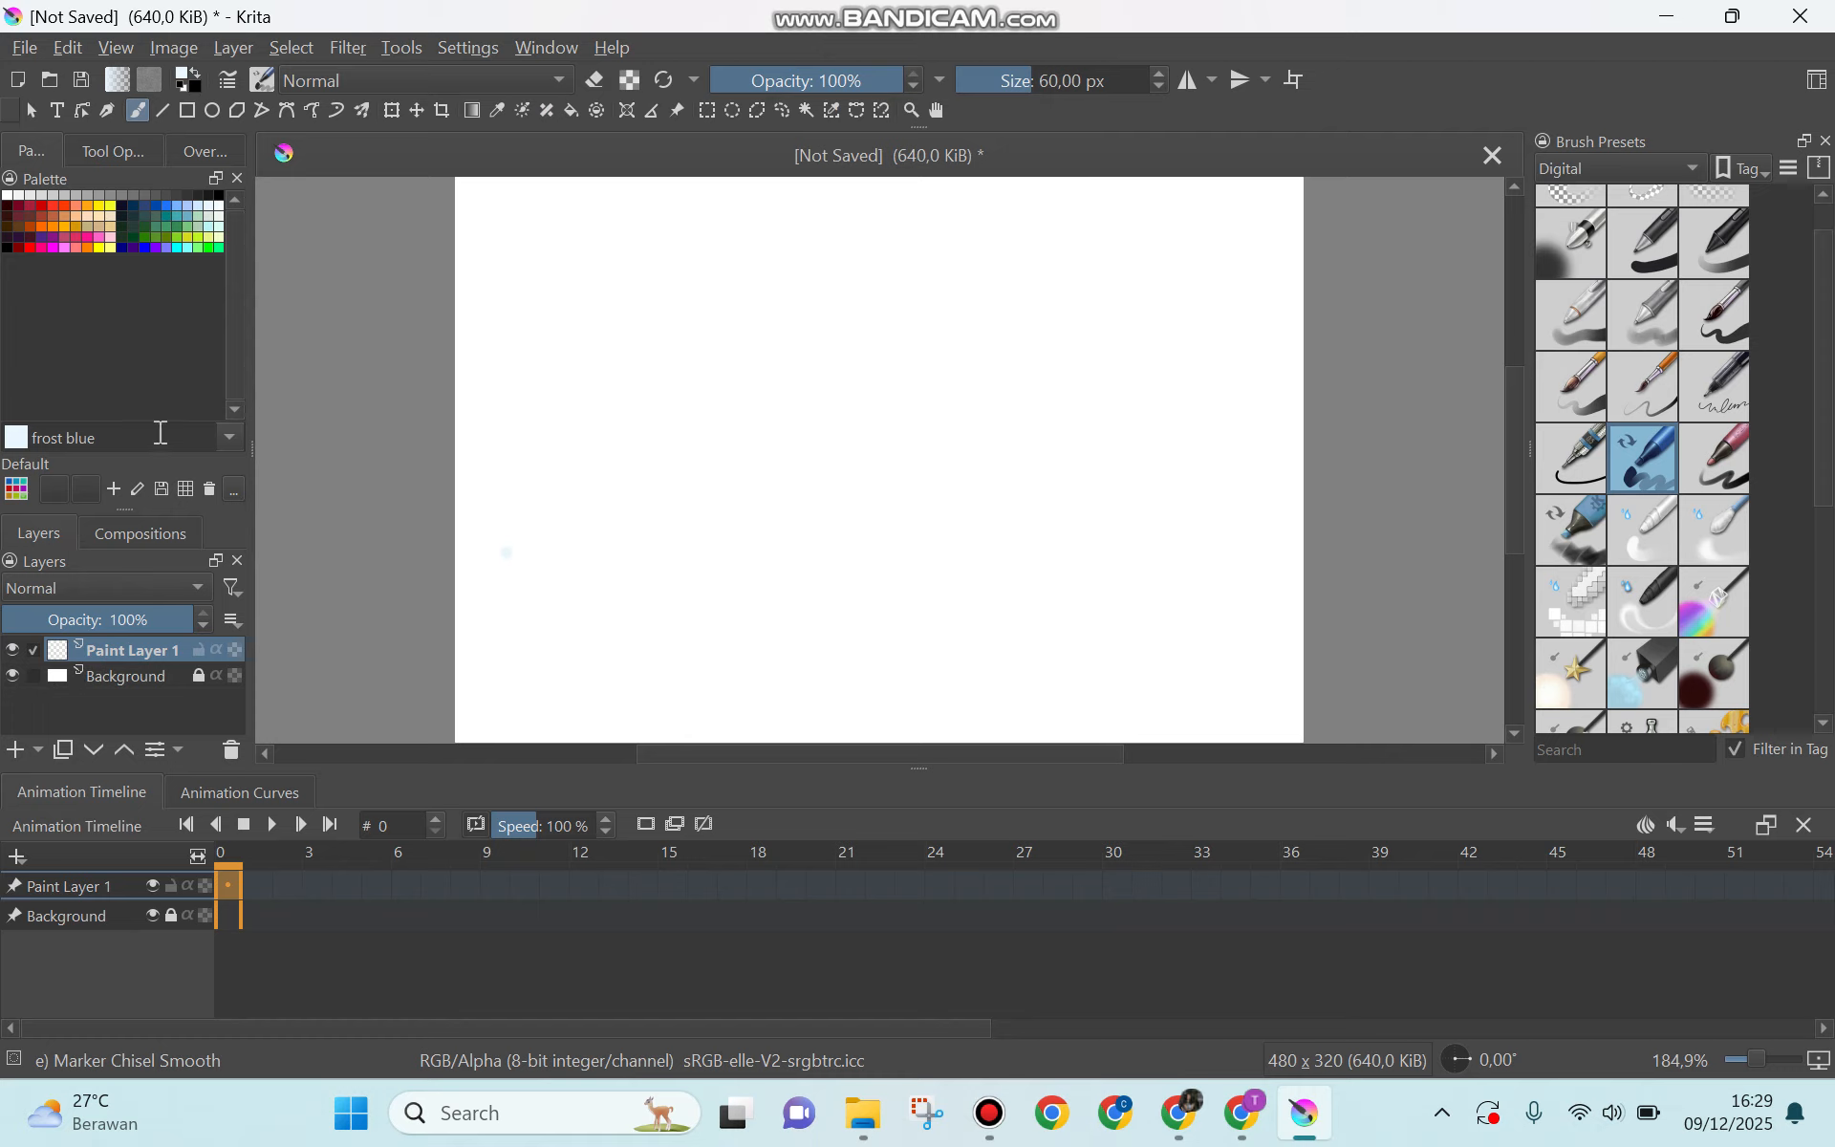
{"action": "key", "text": "ctrl+z"}
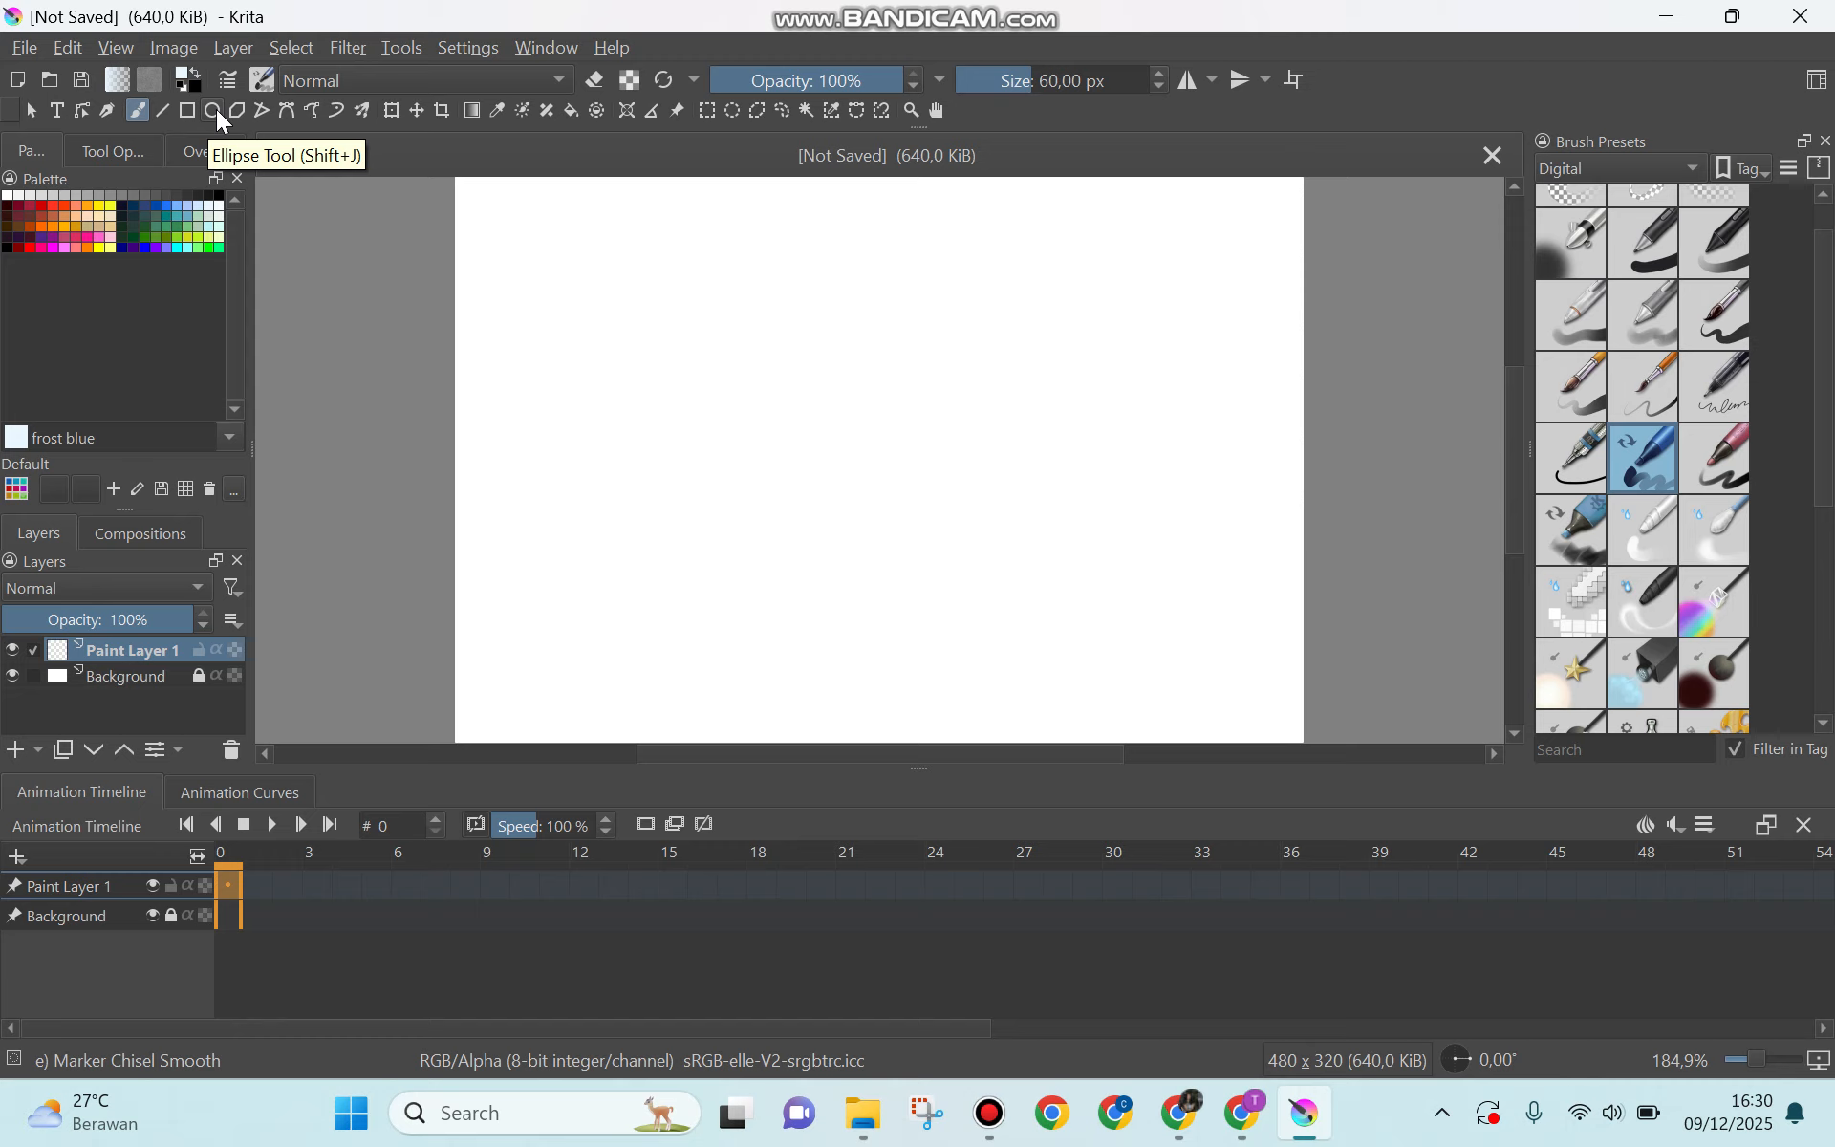
Step: Draw an Orange-red filled circle about 82 px wide with a black outline in the canvas's upper-left corner using the Ellipse Tool
{"action": "left_click", "coordinate": [217, 112]}
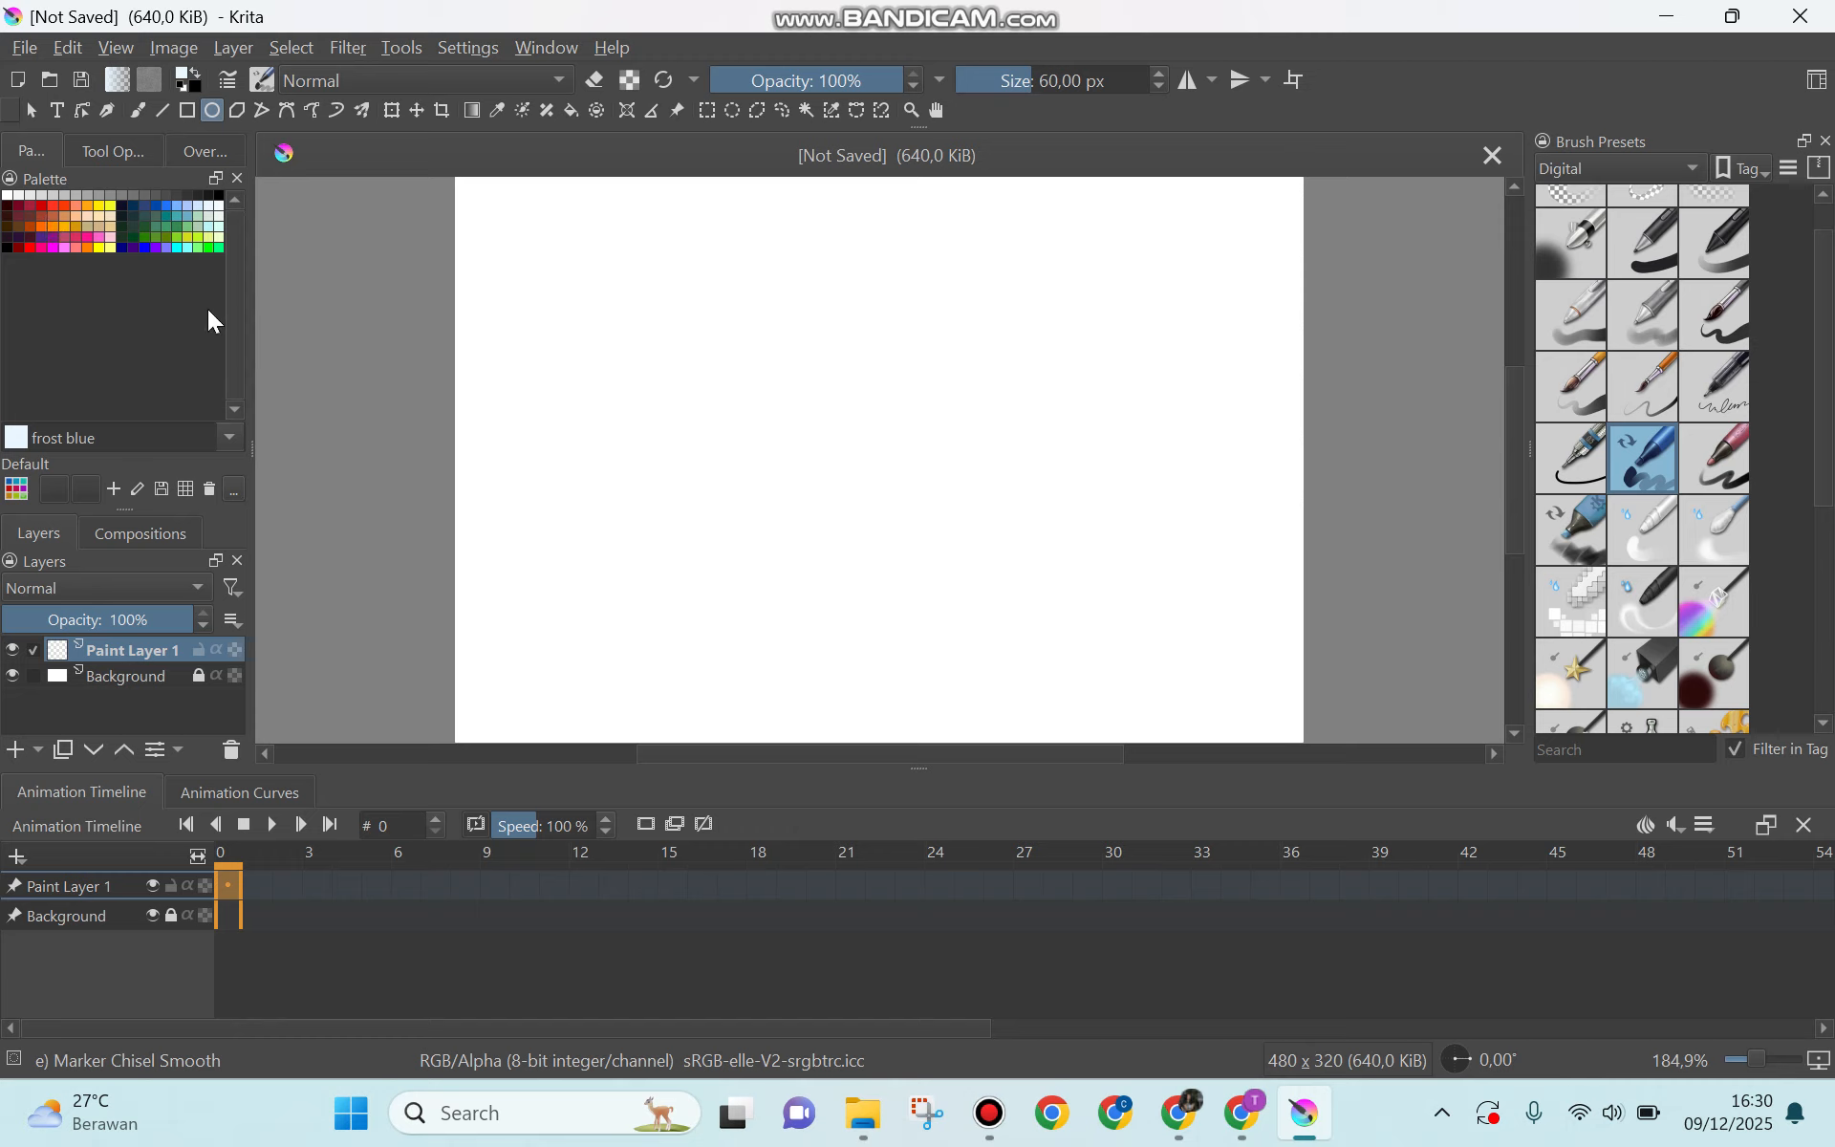
{"action": "left_click", "coordinate": [61, 205]}
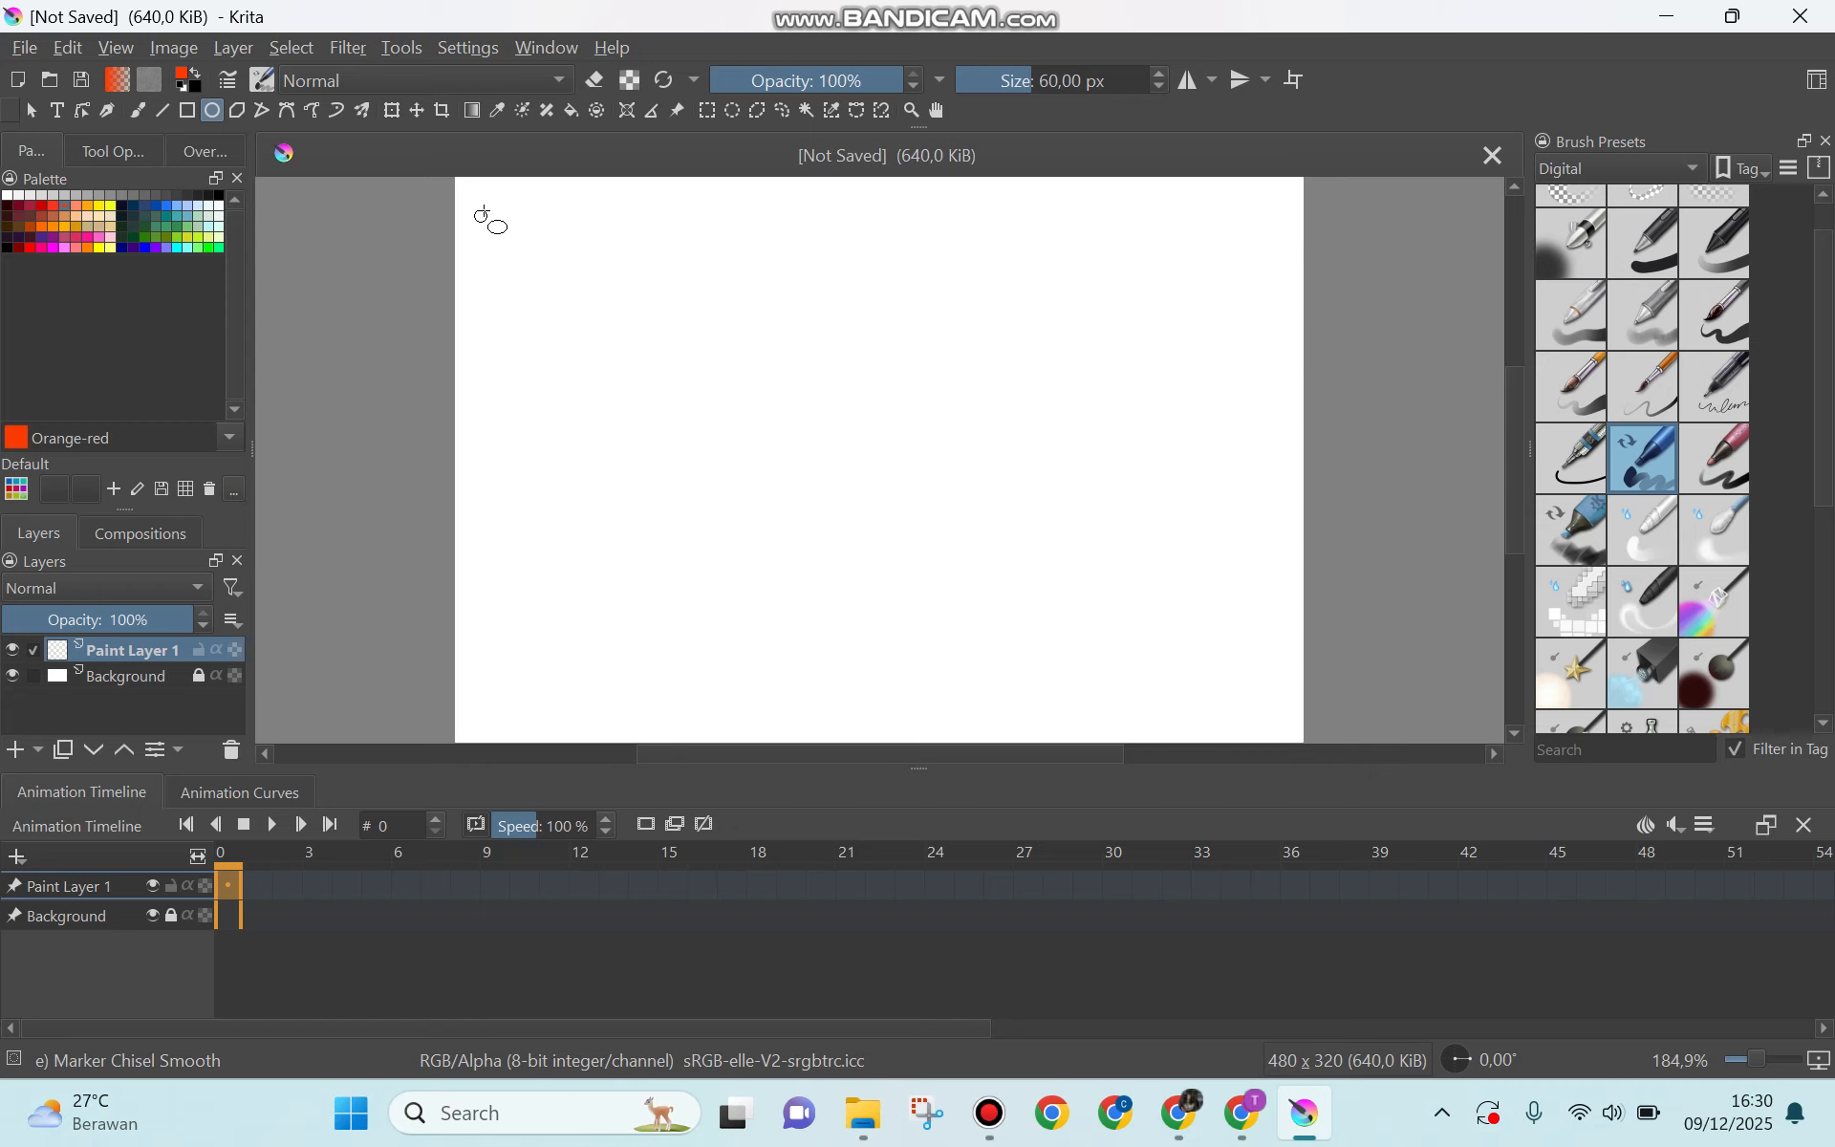
{"action": "left_click_drag", "start_coordinate": [480, 203], "coordinate": [628, 348]}
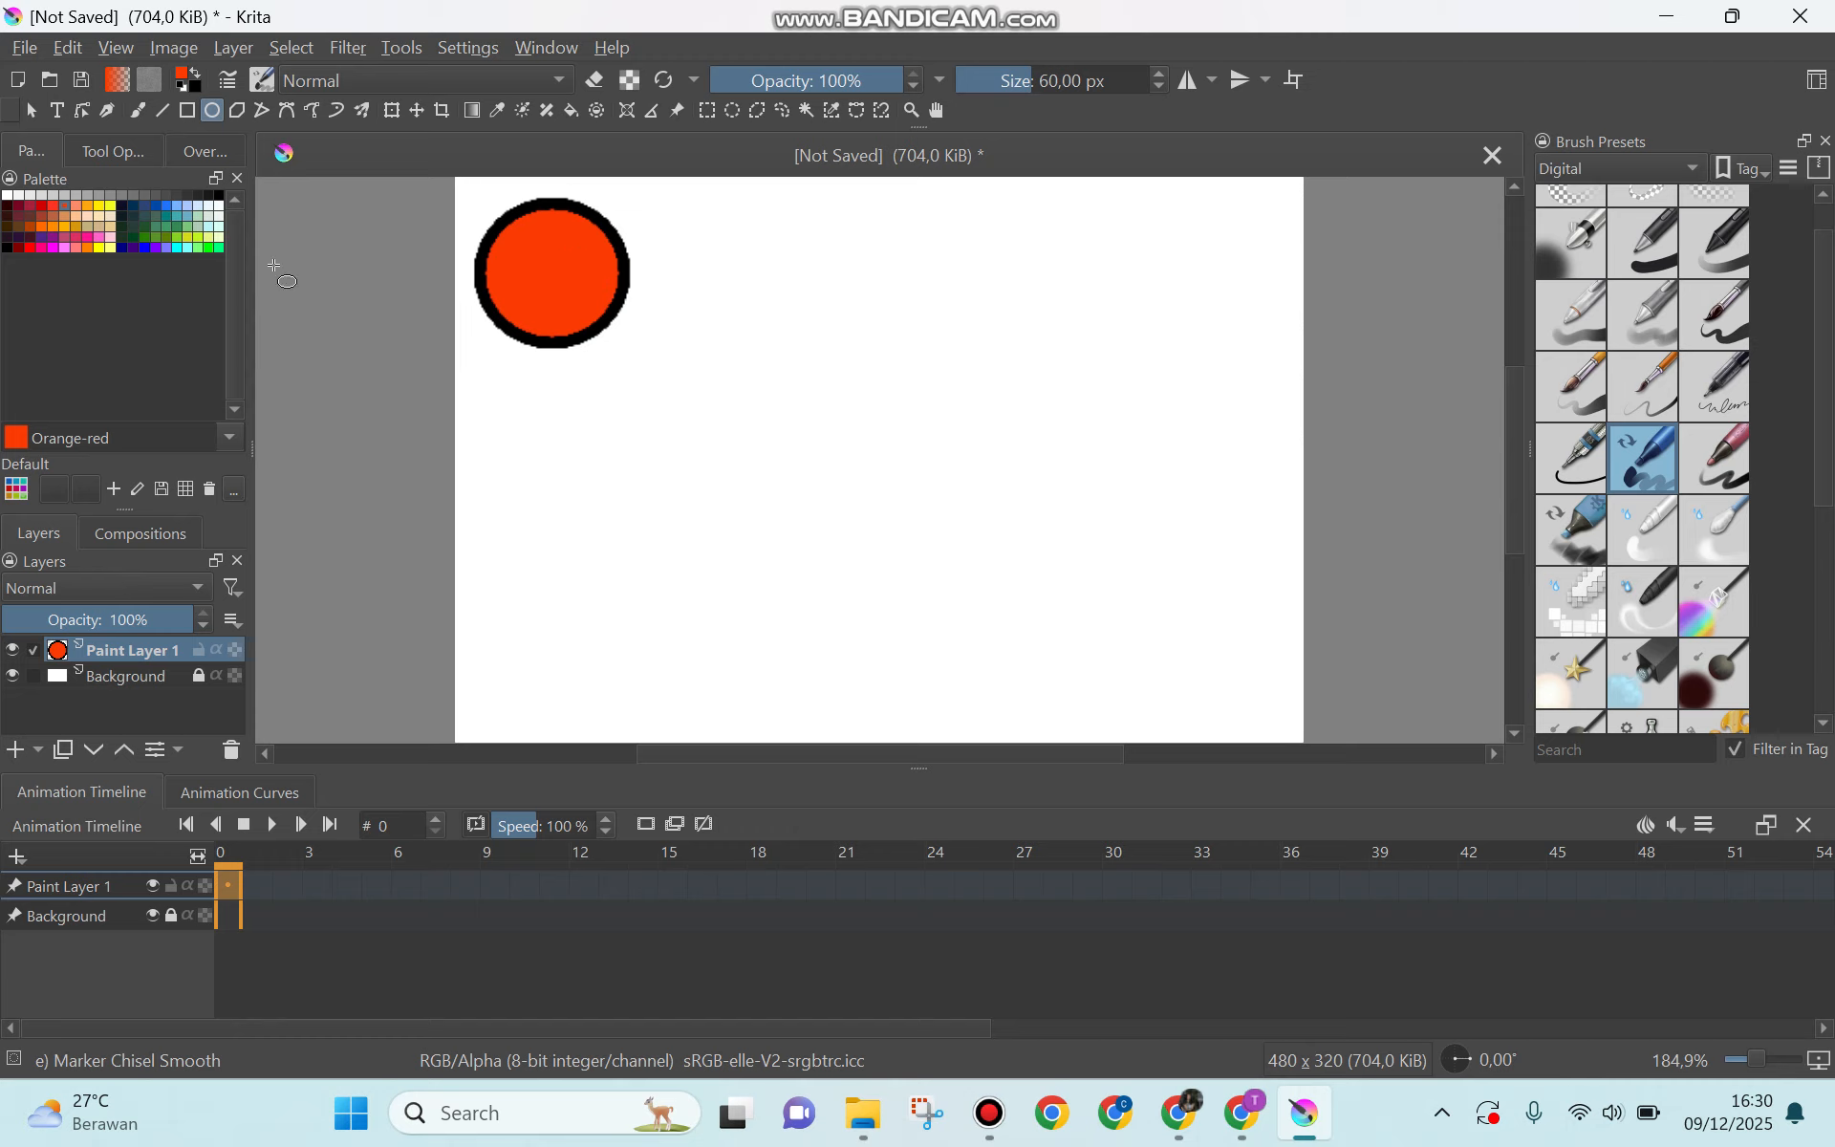
Step: Examine the Ellipse Tool's fill options and the available patterns, and return to the color palette
{"action": "left_click", "coordinate": [127, 148]}
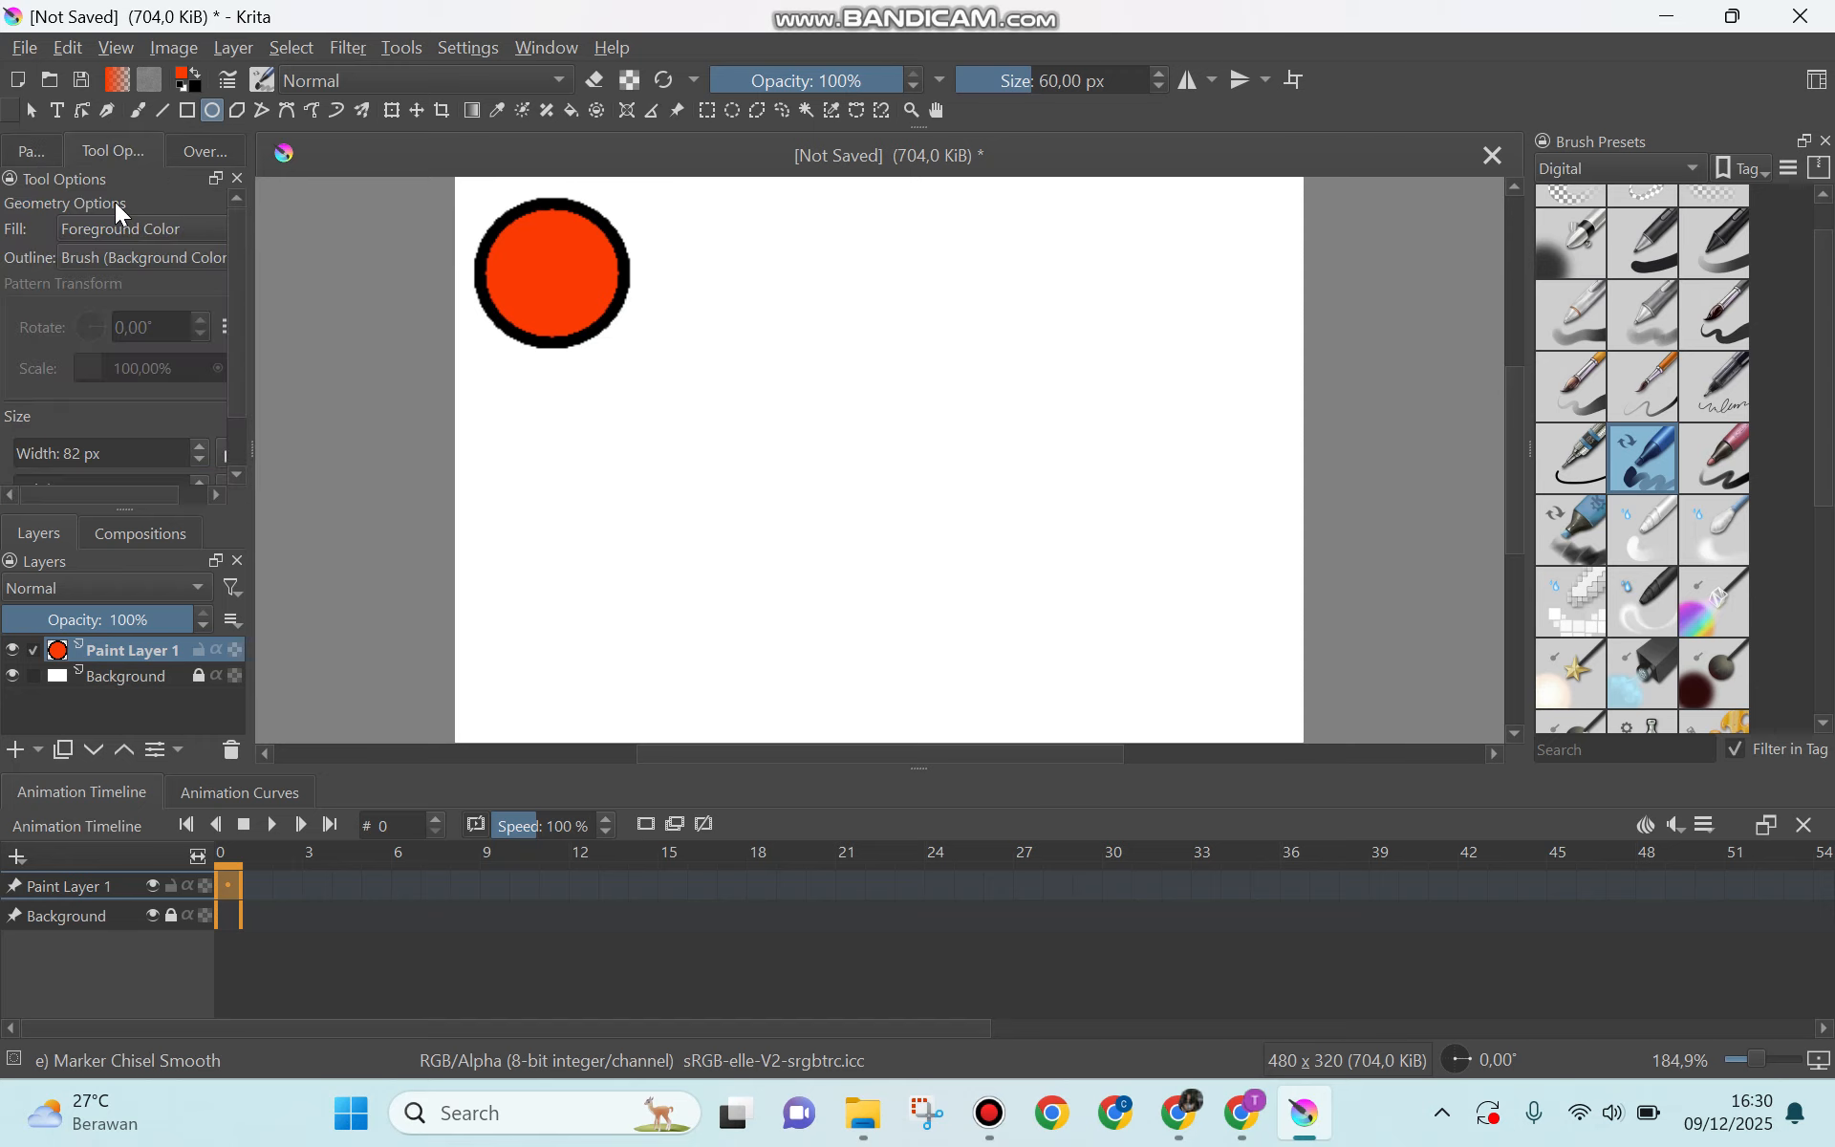
{"action": "left_click", "coordinate": [131, 231]}
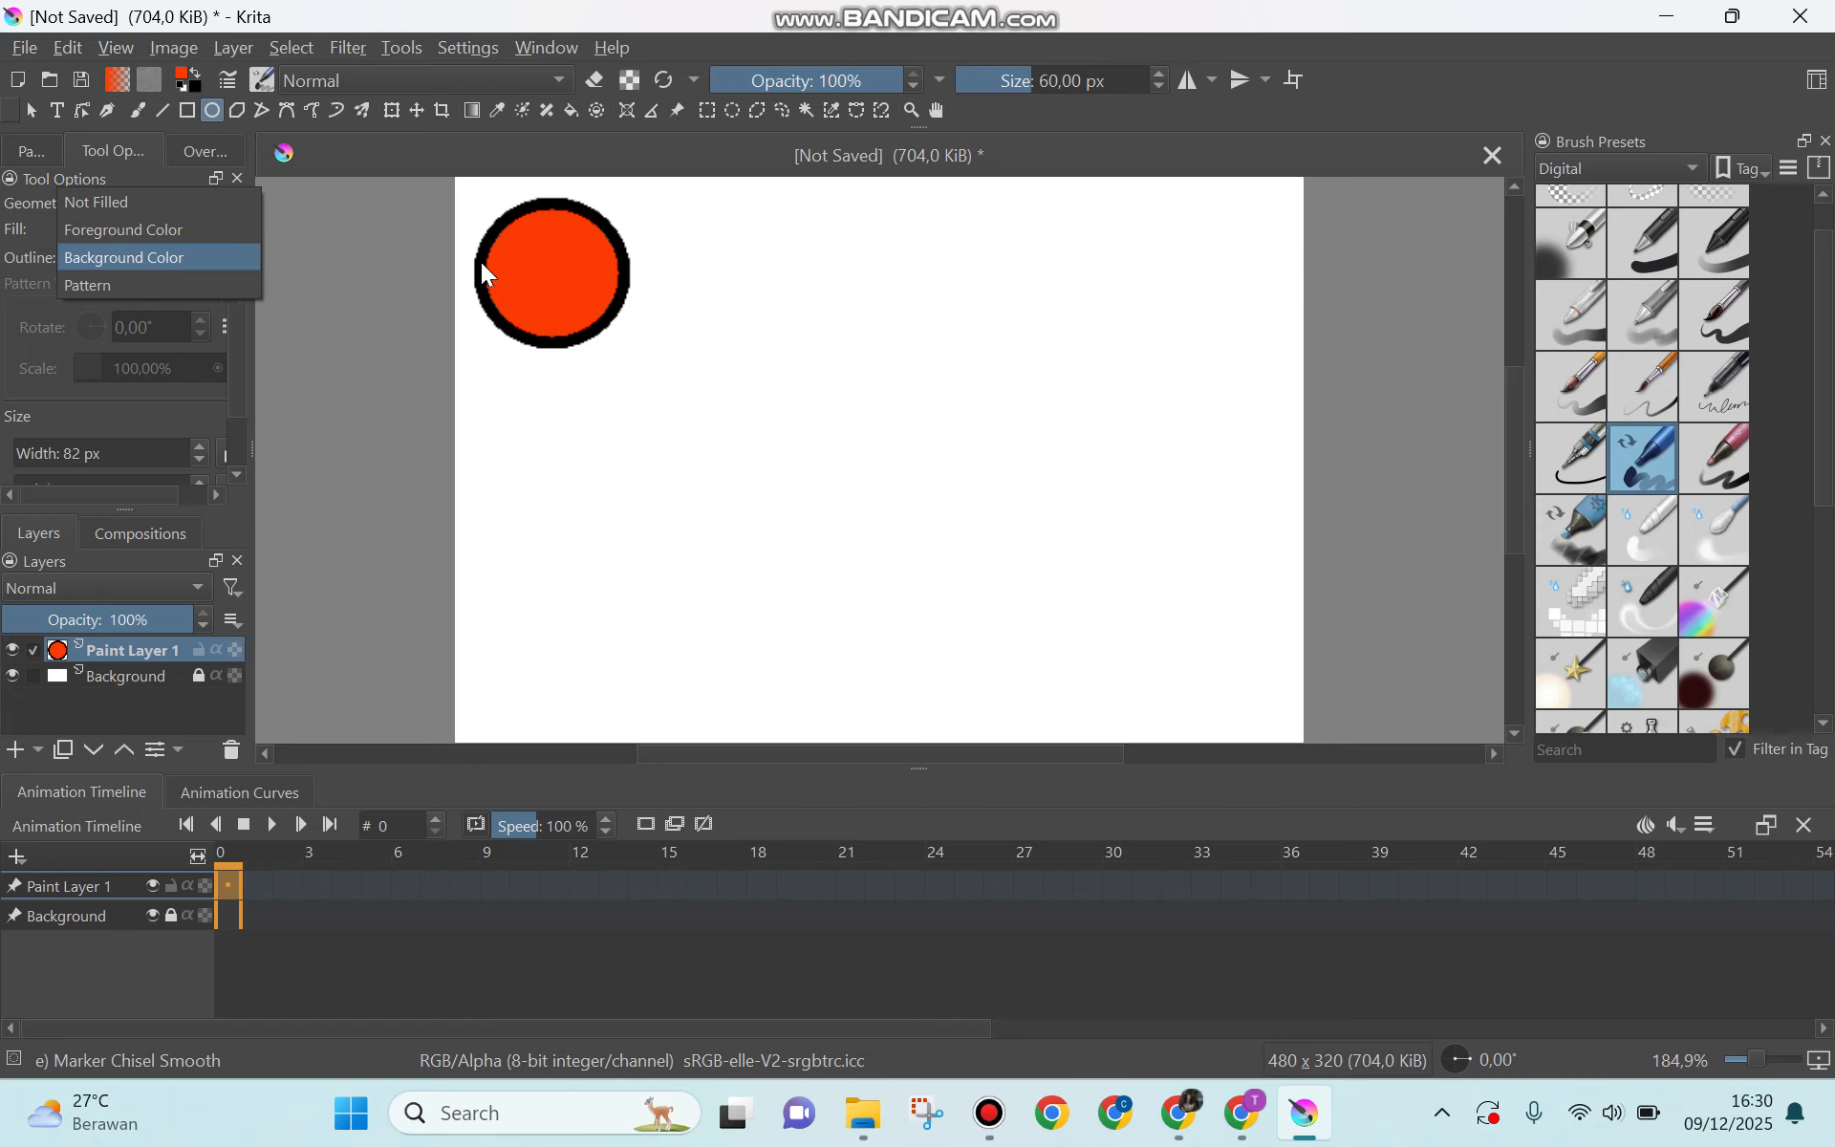
{"action": "left_click", "coordinate": [348, 80]}
{"action": "left_click", "coordinate": [150, 84]}
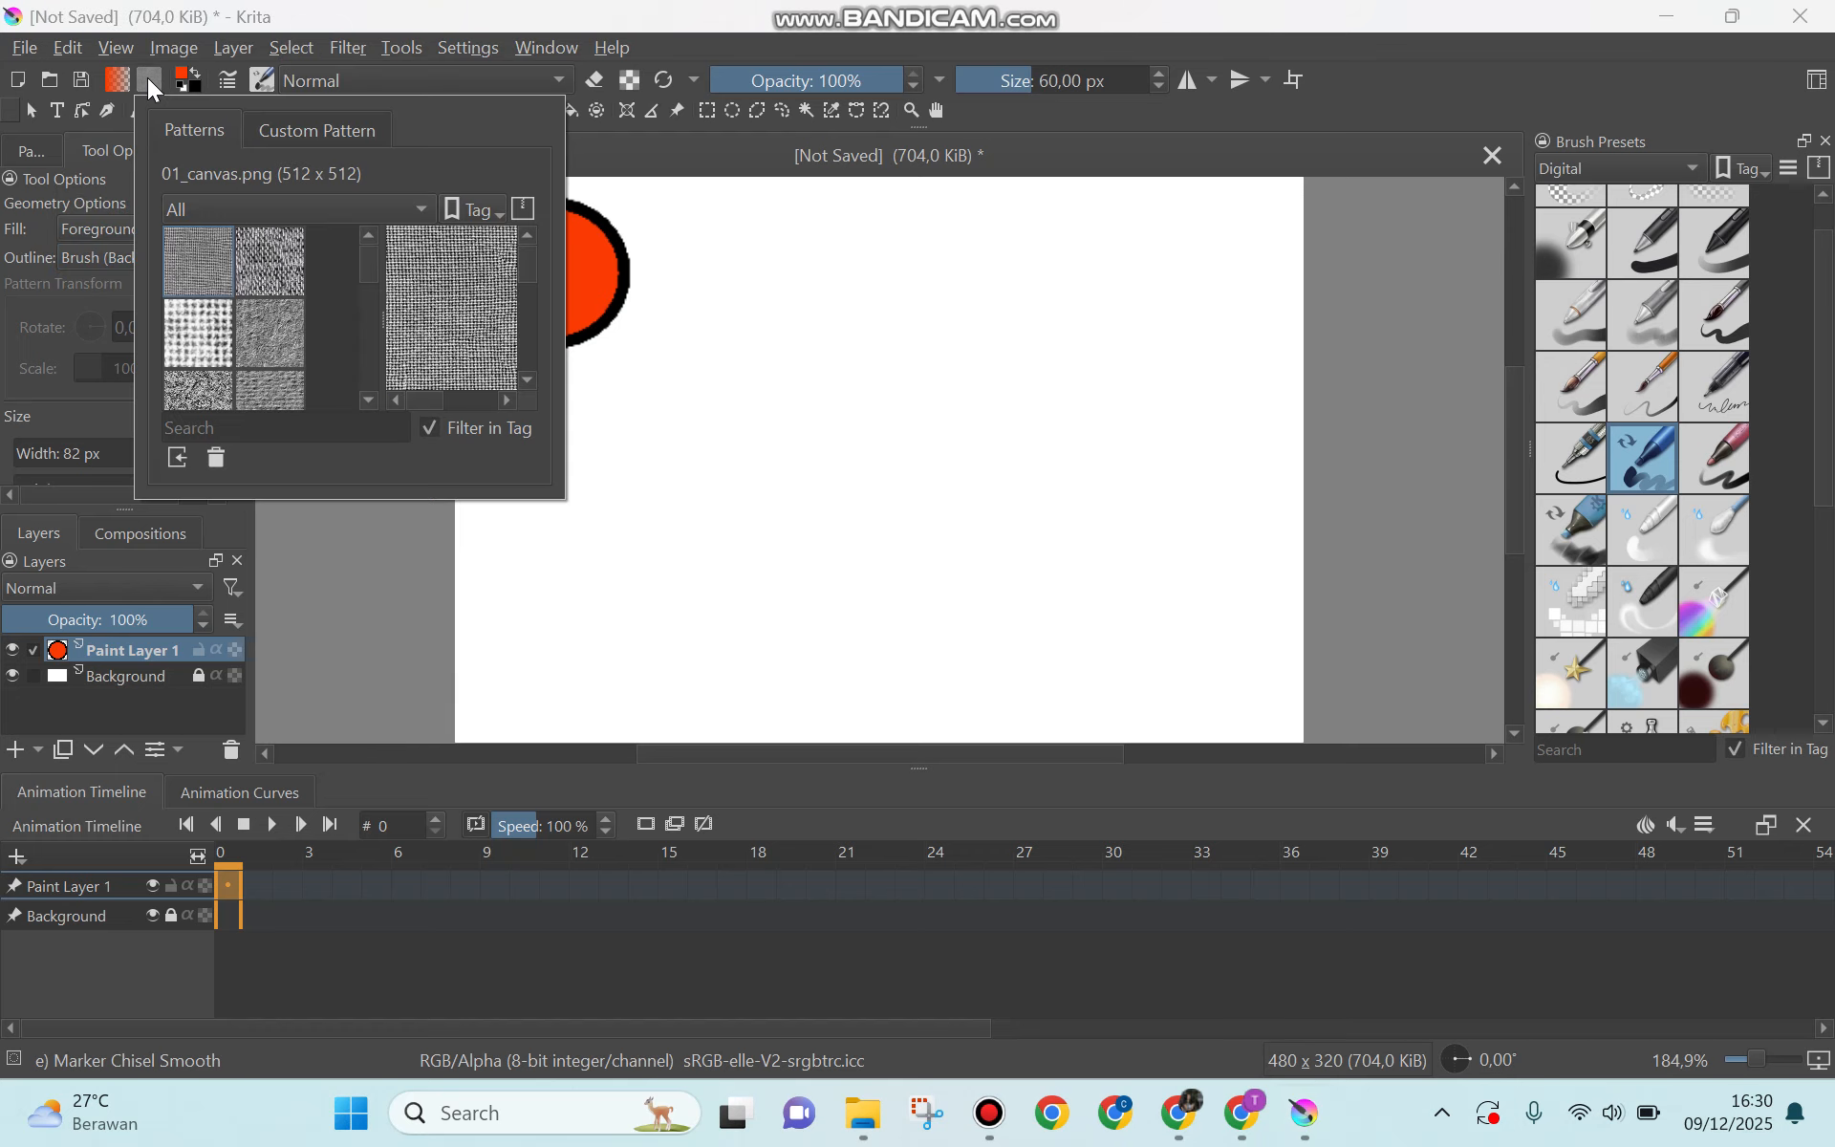
{"action": "scroll", "coordinate": [239, 293], "scroll_direction": "down", "scroll_amount": 5}
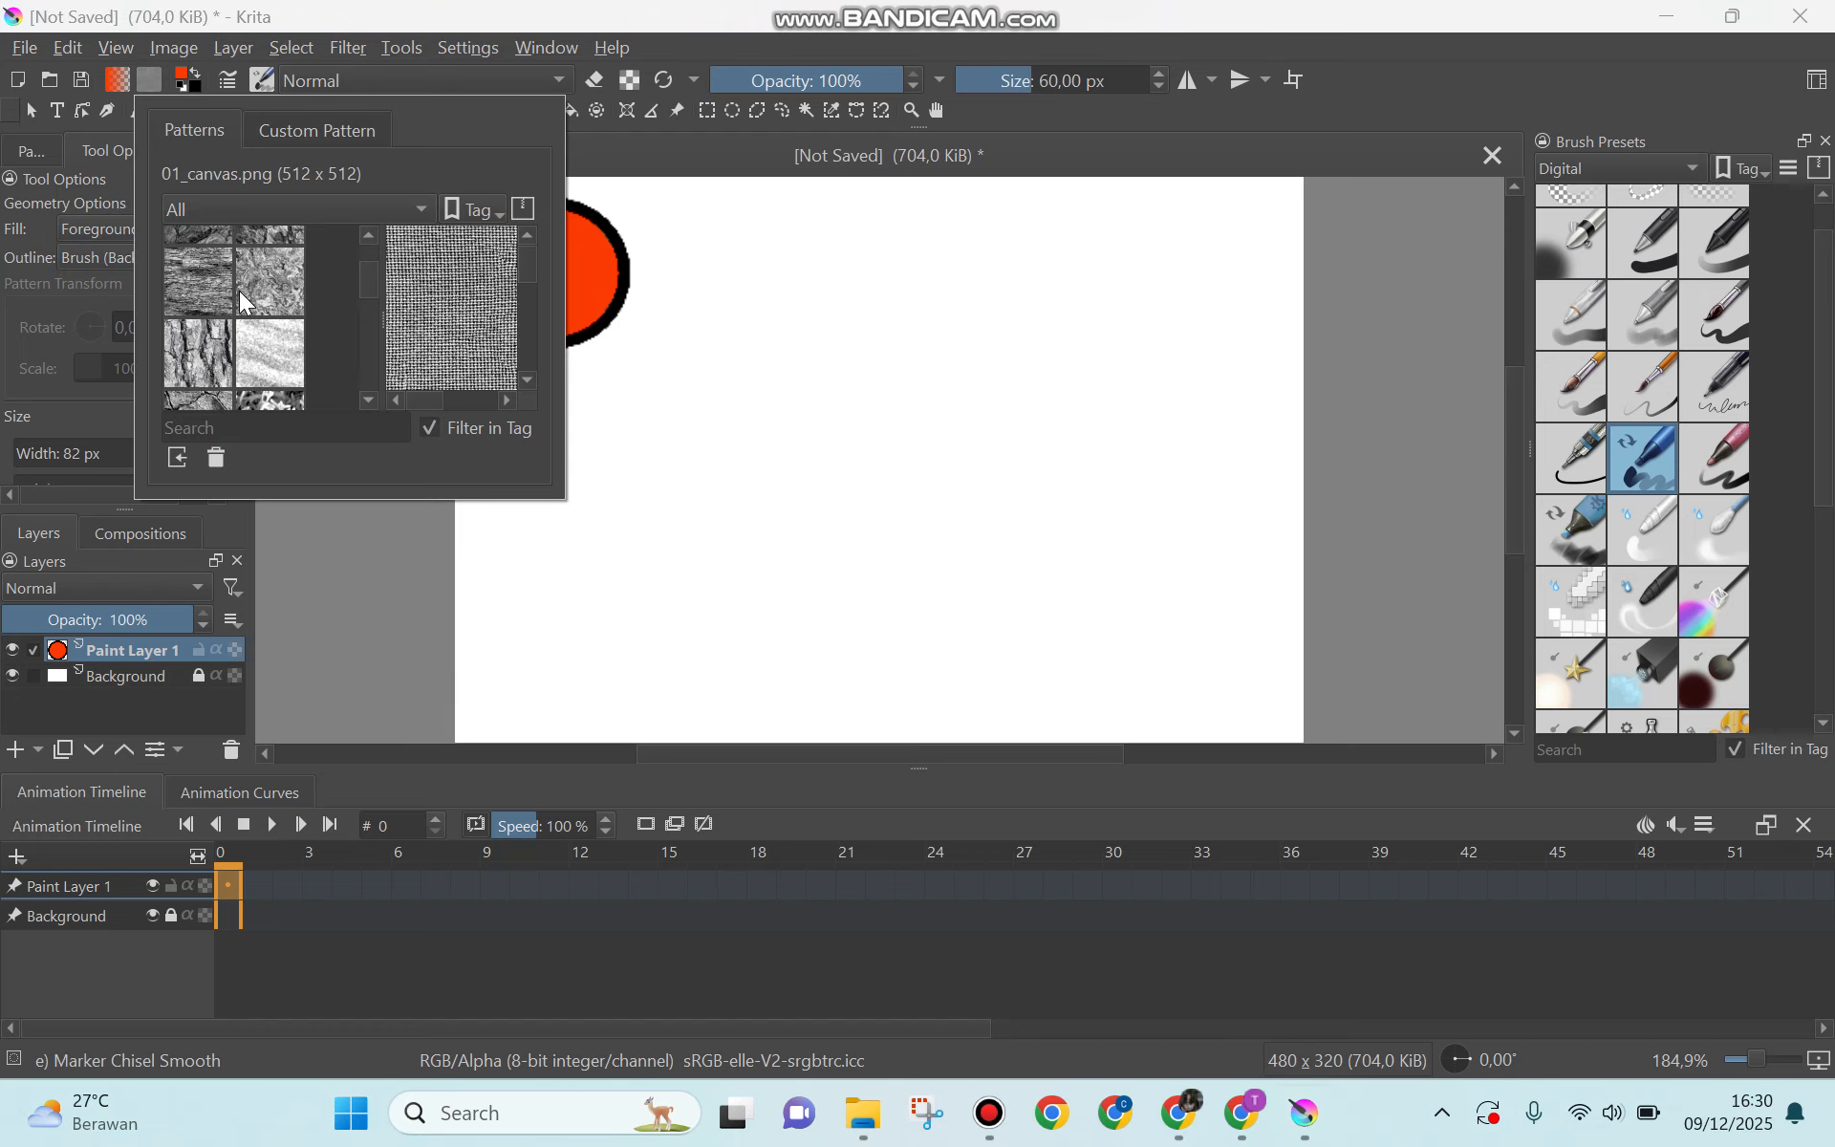
{"action": "left_click", "coordinate": [32, 278]}
{"action": "left_click", "coordinate": [32, 153]}
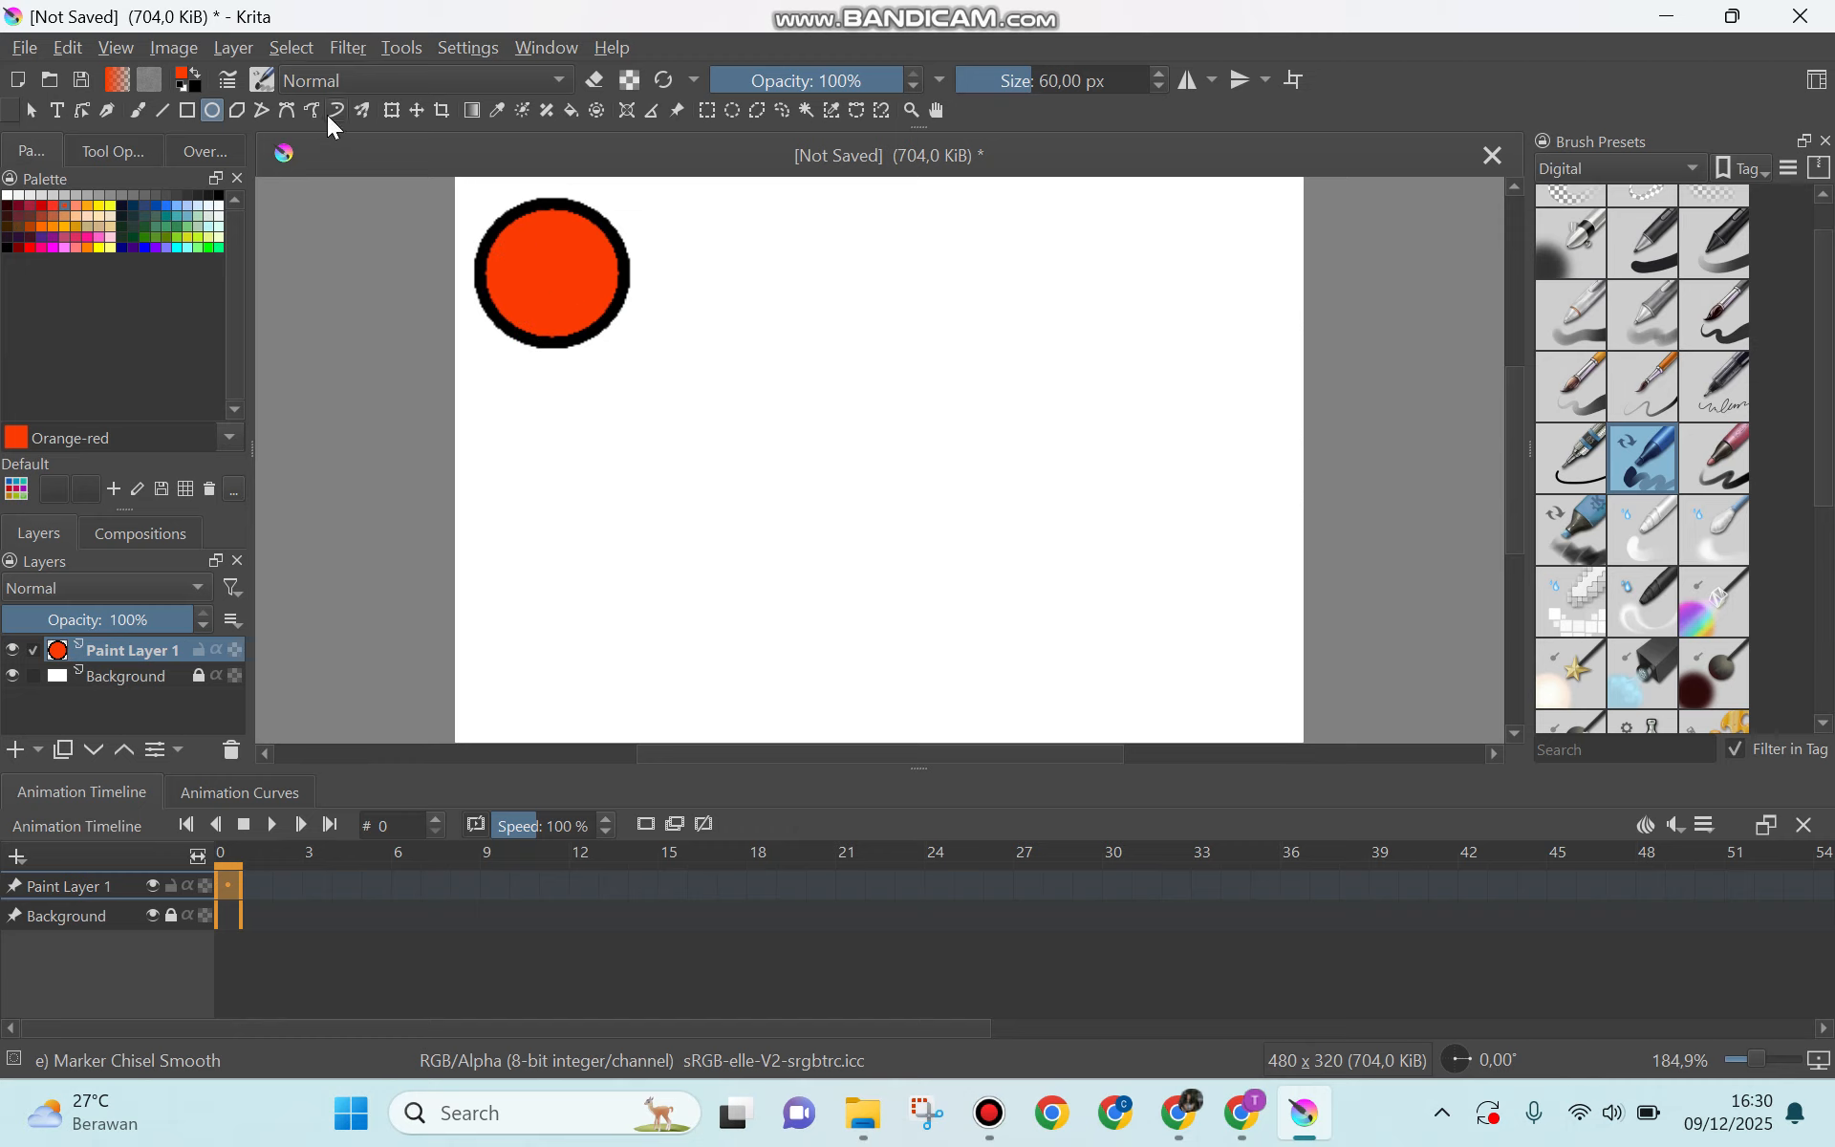
Step: Create blank frames at frame 0 and frame 9 of Paint Layer 1 in the animation timeline
{"action": "right_click", "coordinate": [225, 885]}
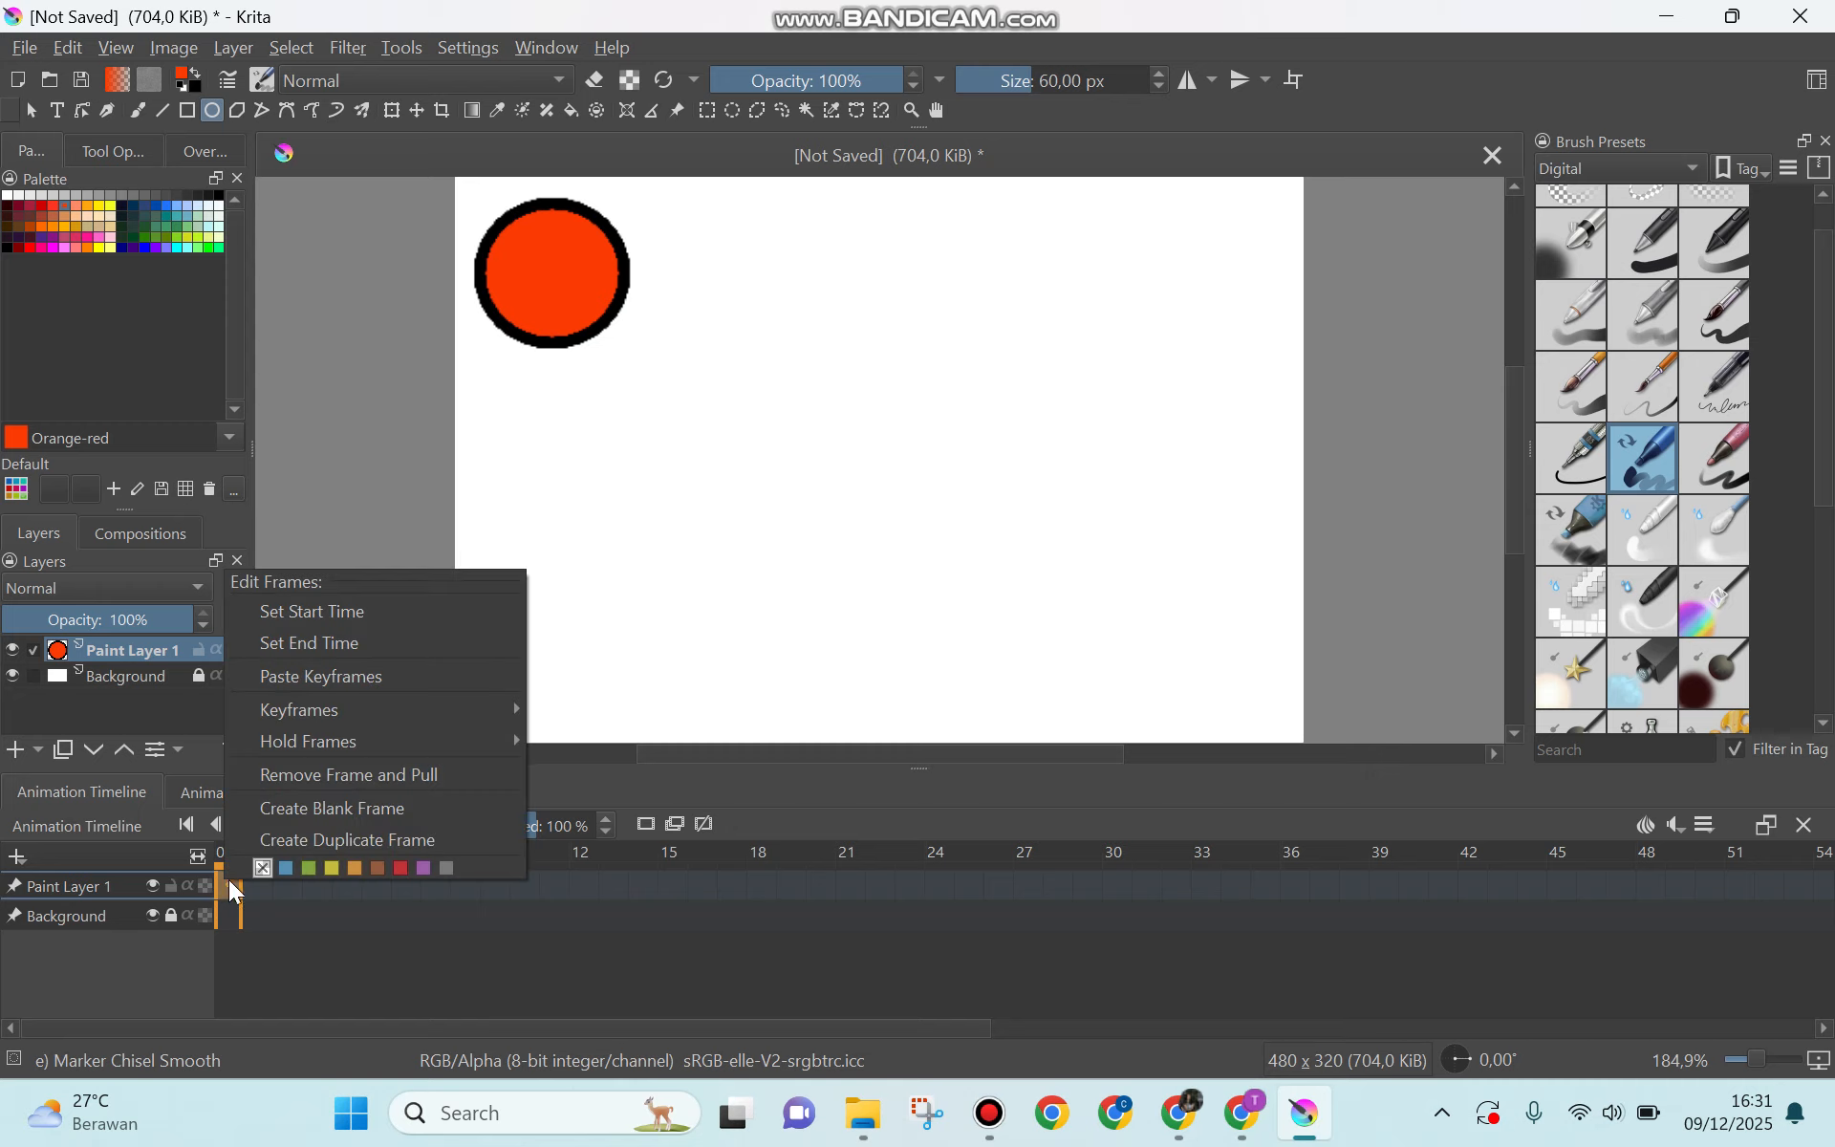
{"action": "left_click", "coordinate": [320, 811]}
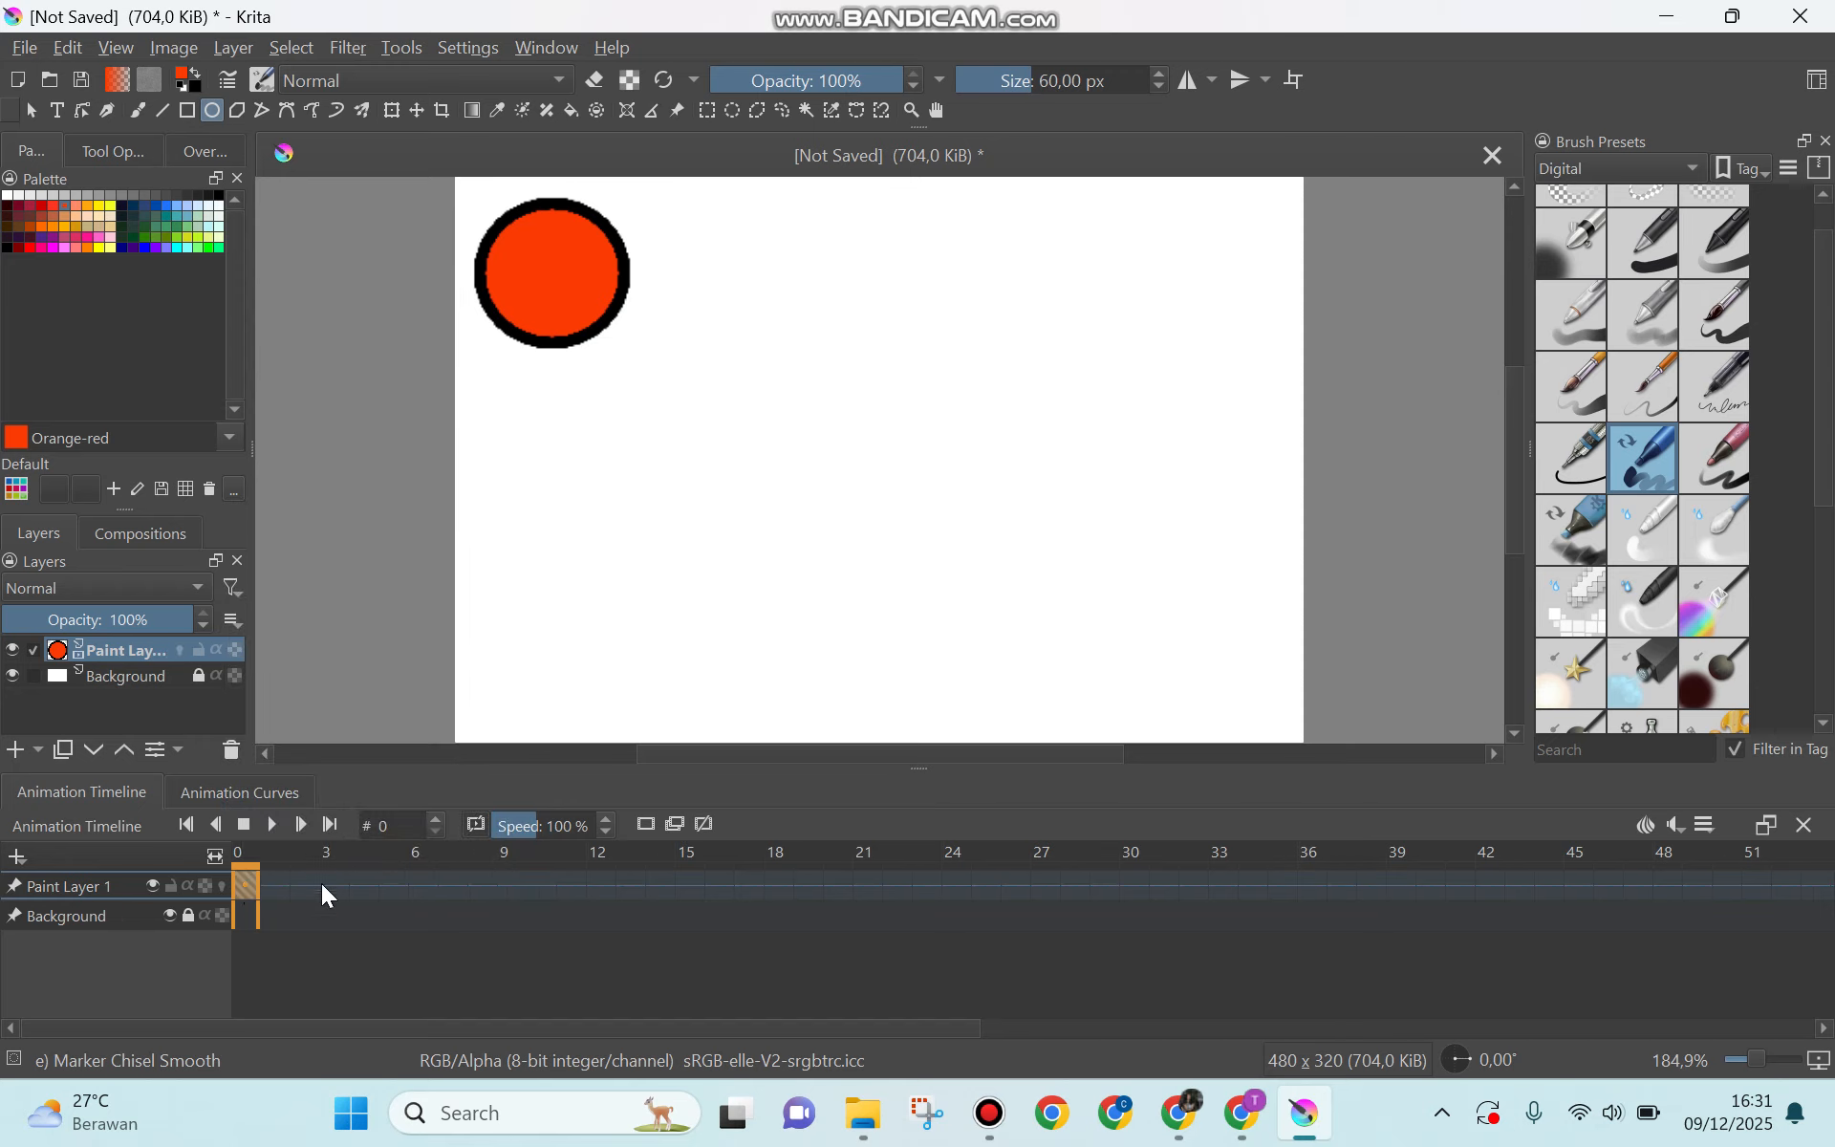
{"action": "right_click", "coordinate": [504, 885]}
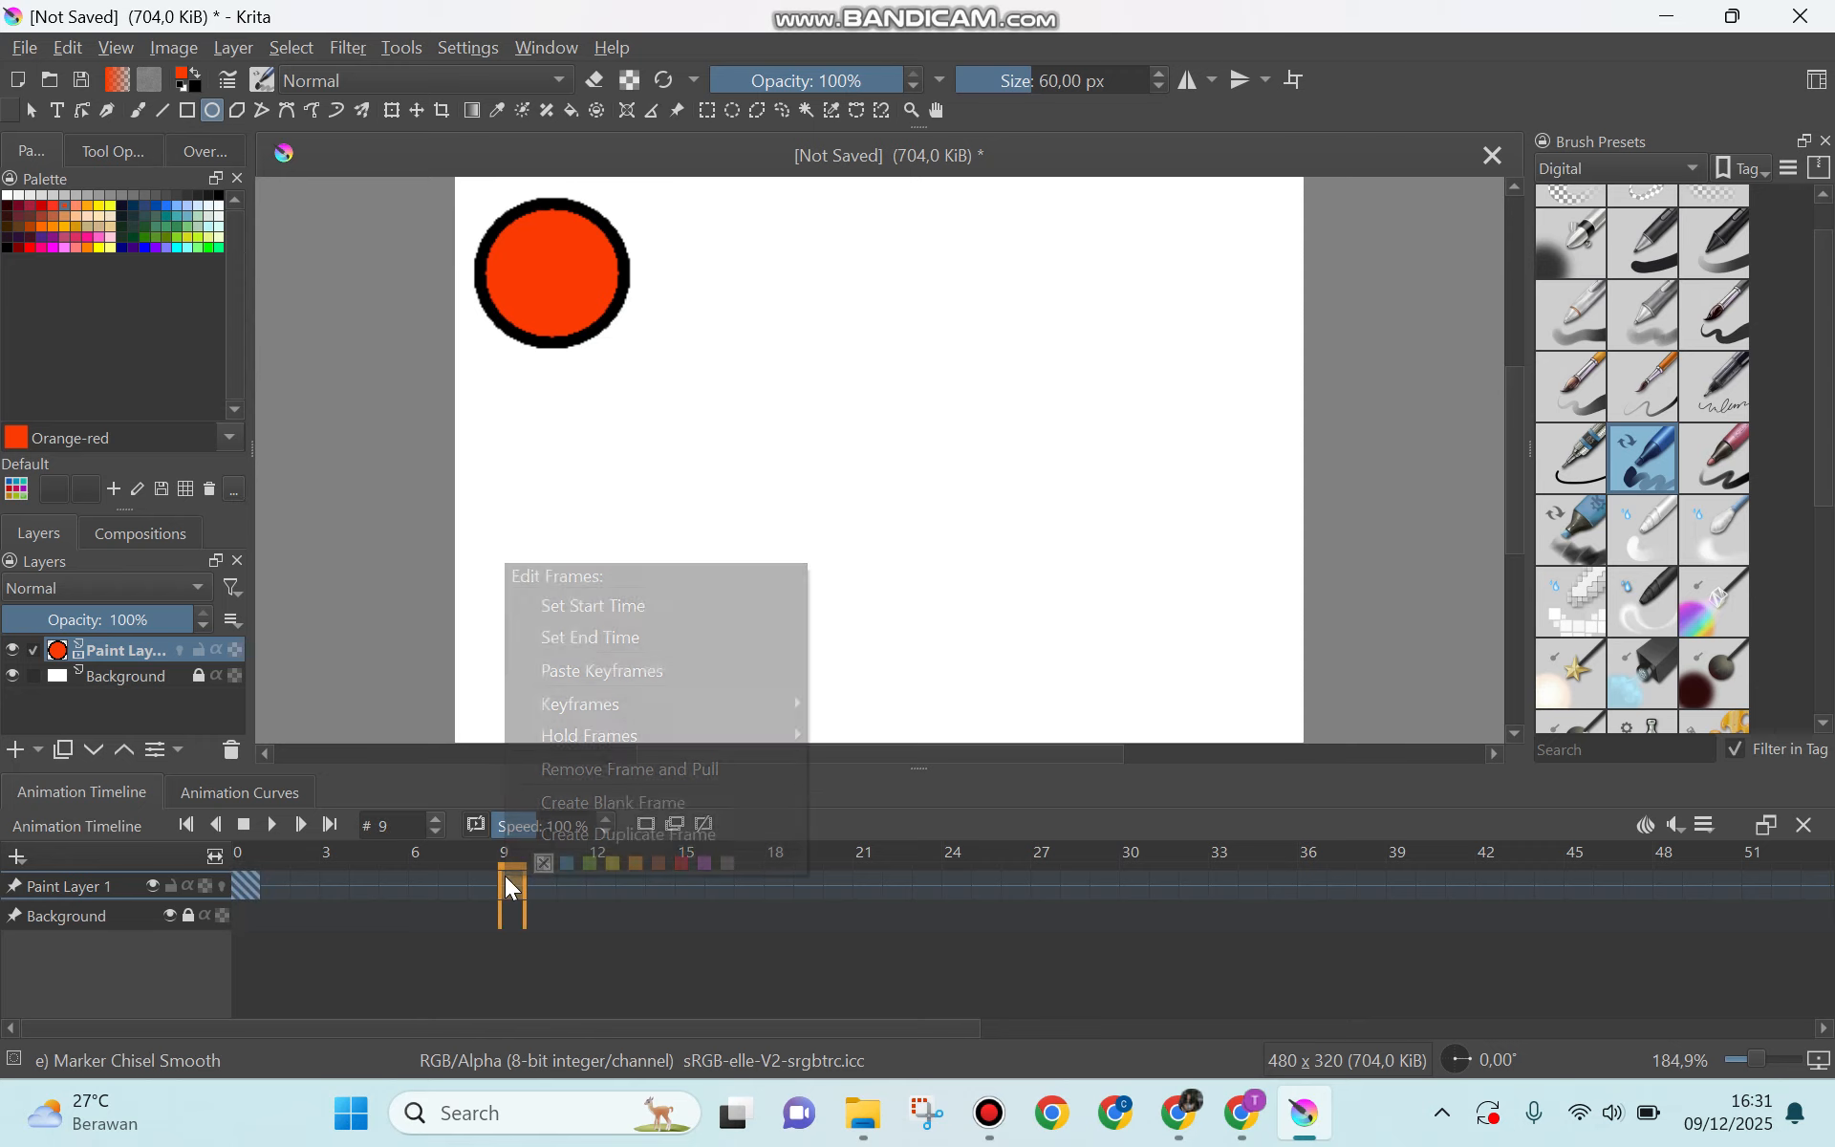
{"action": "left_click", "coordinate": [588, 812]}
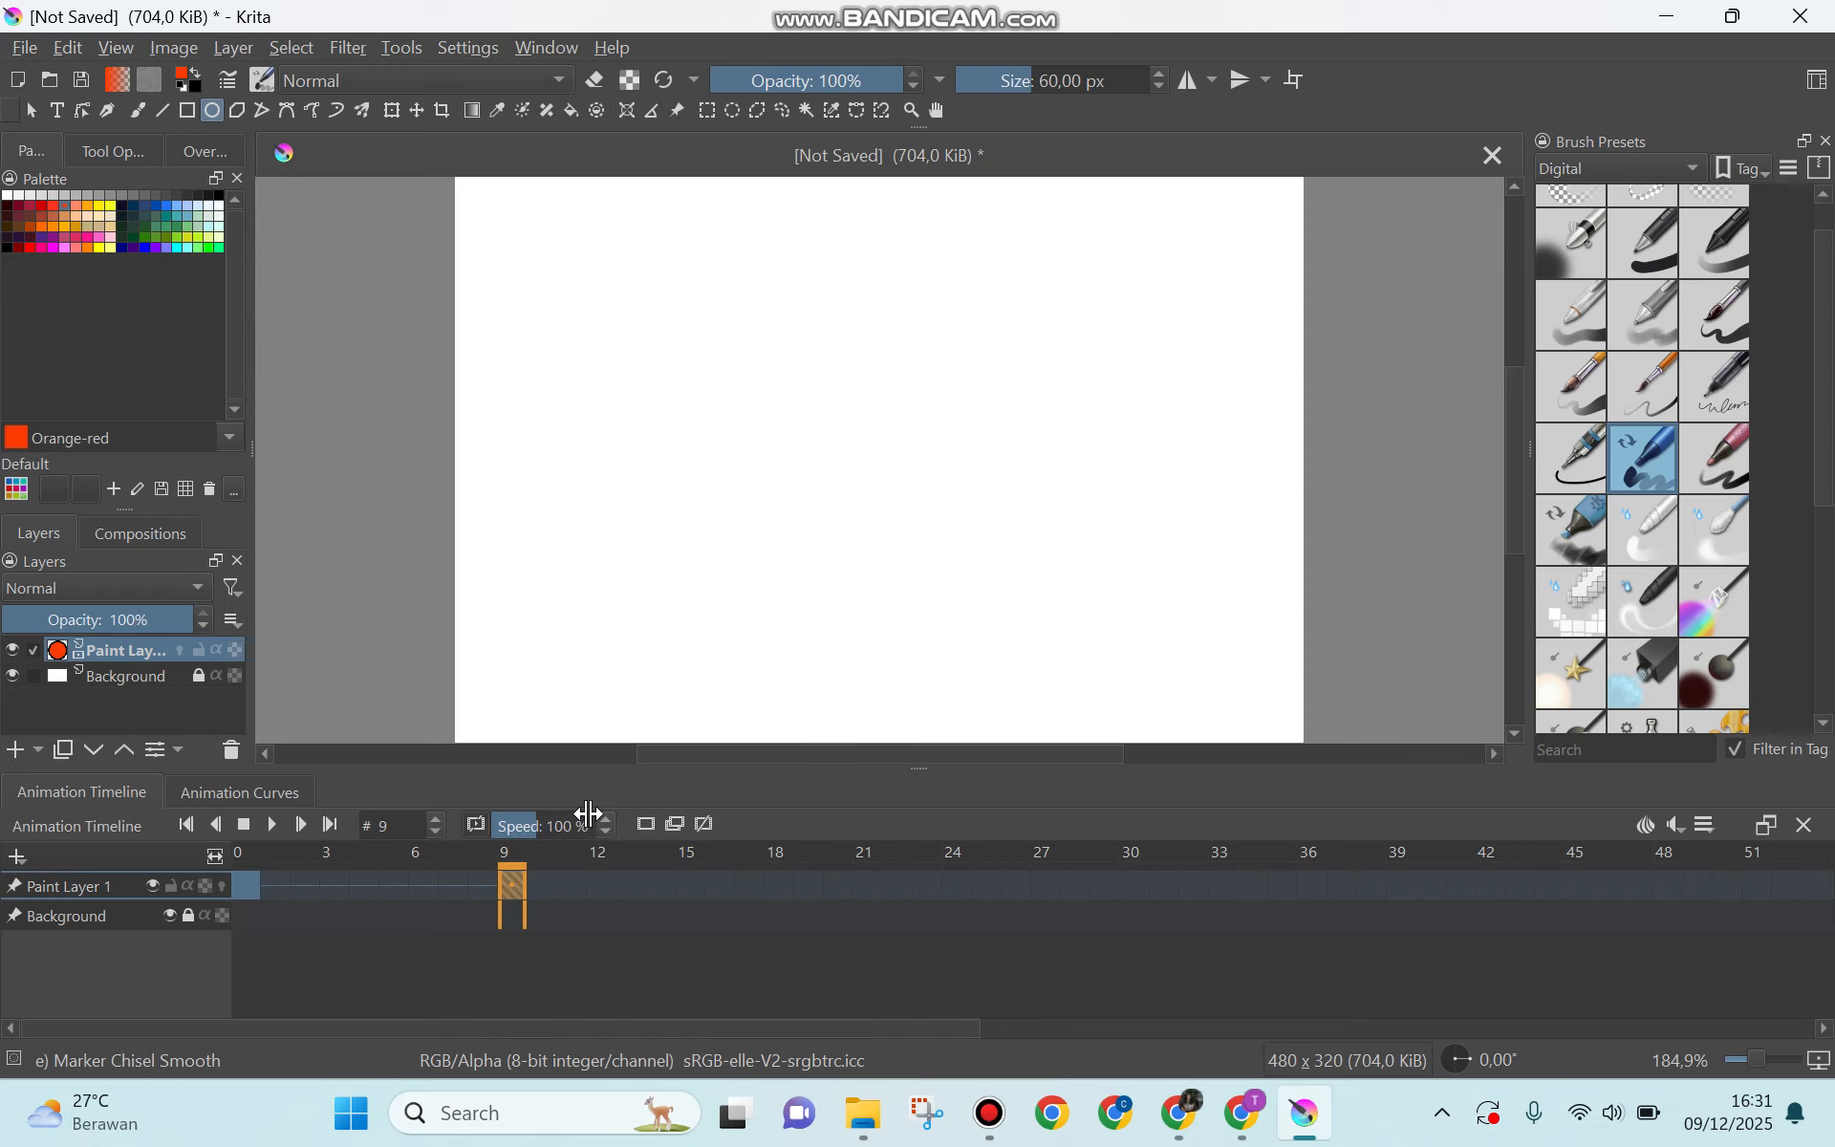
Step: Copy Paint Layer 1's keyframe at frame 0 and paste it onto frame 9
{"action": "right_click", "coordinate": [508, 893]}
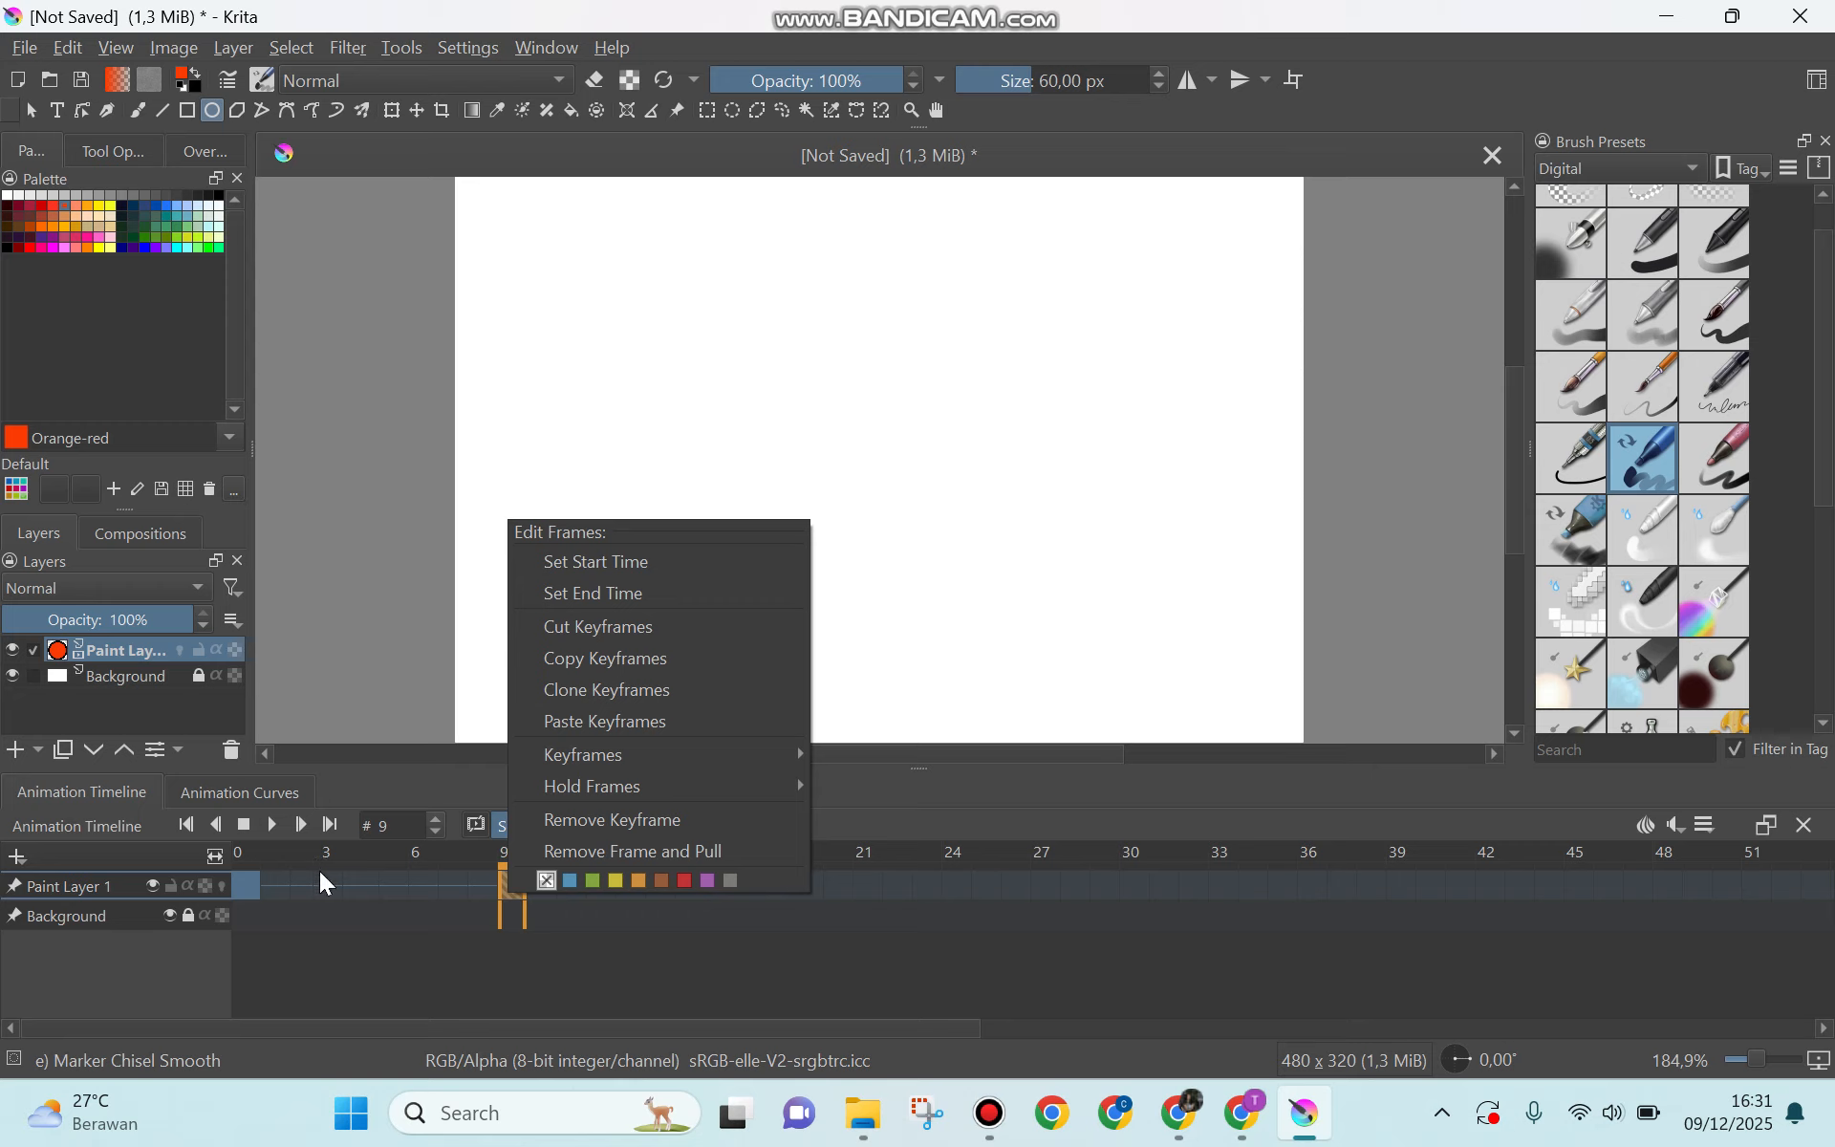
{"action": "left_click", "coordinate": [246, 881]}
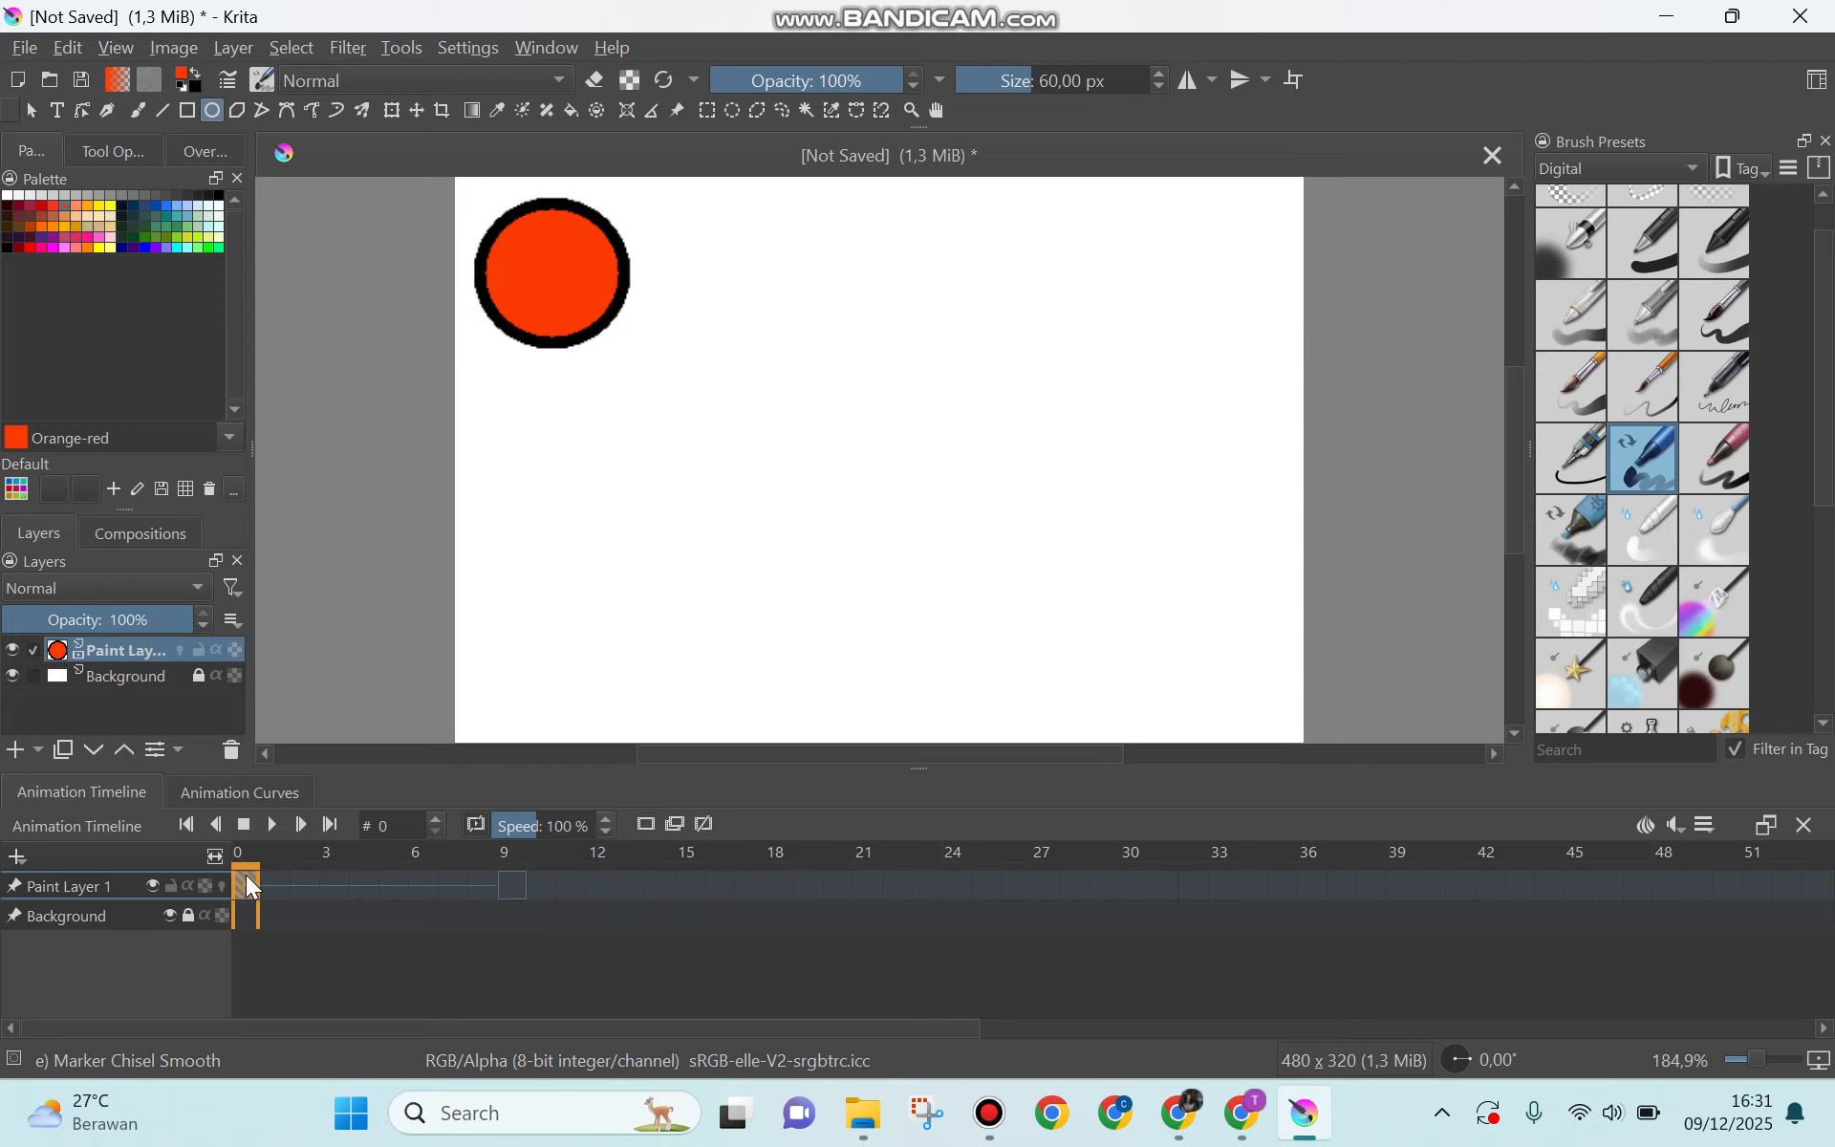
{"action": "right_click", "coordinate": [246, 875]}
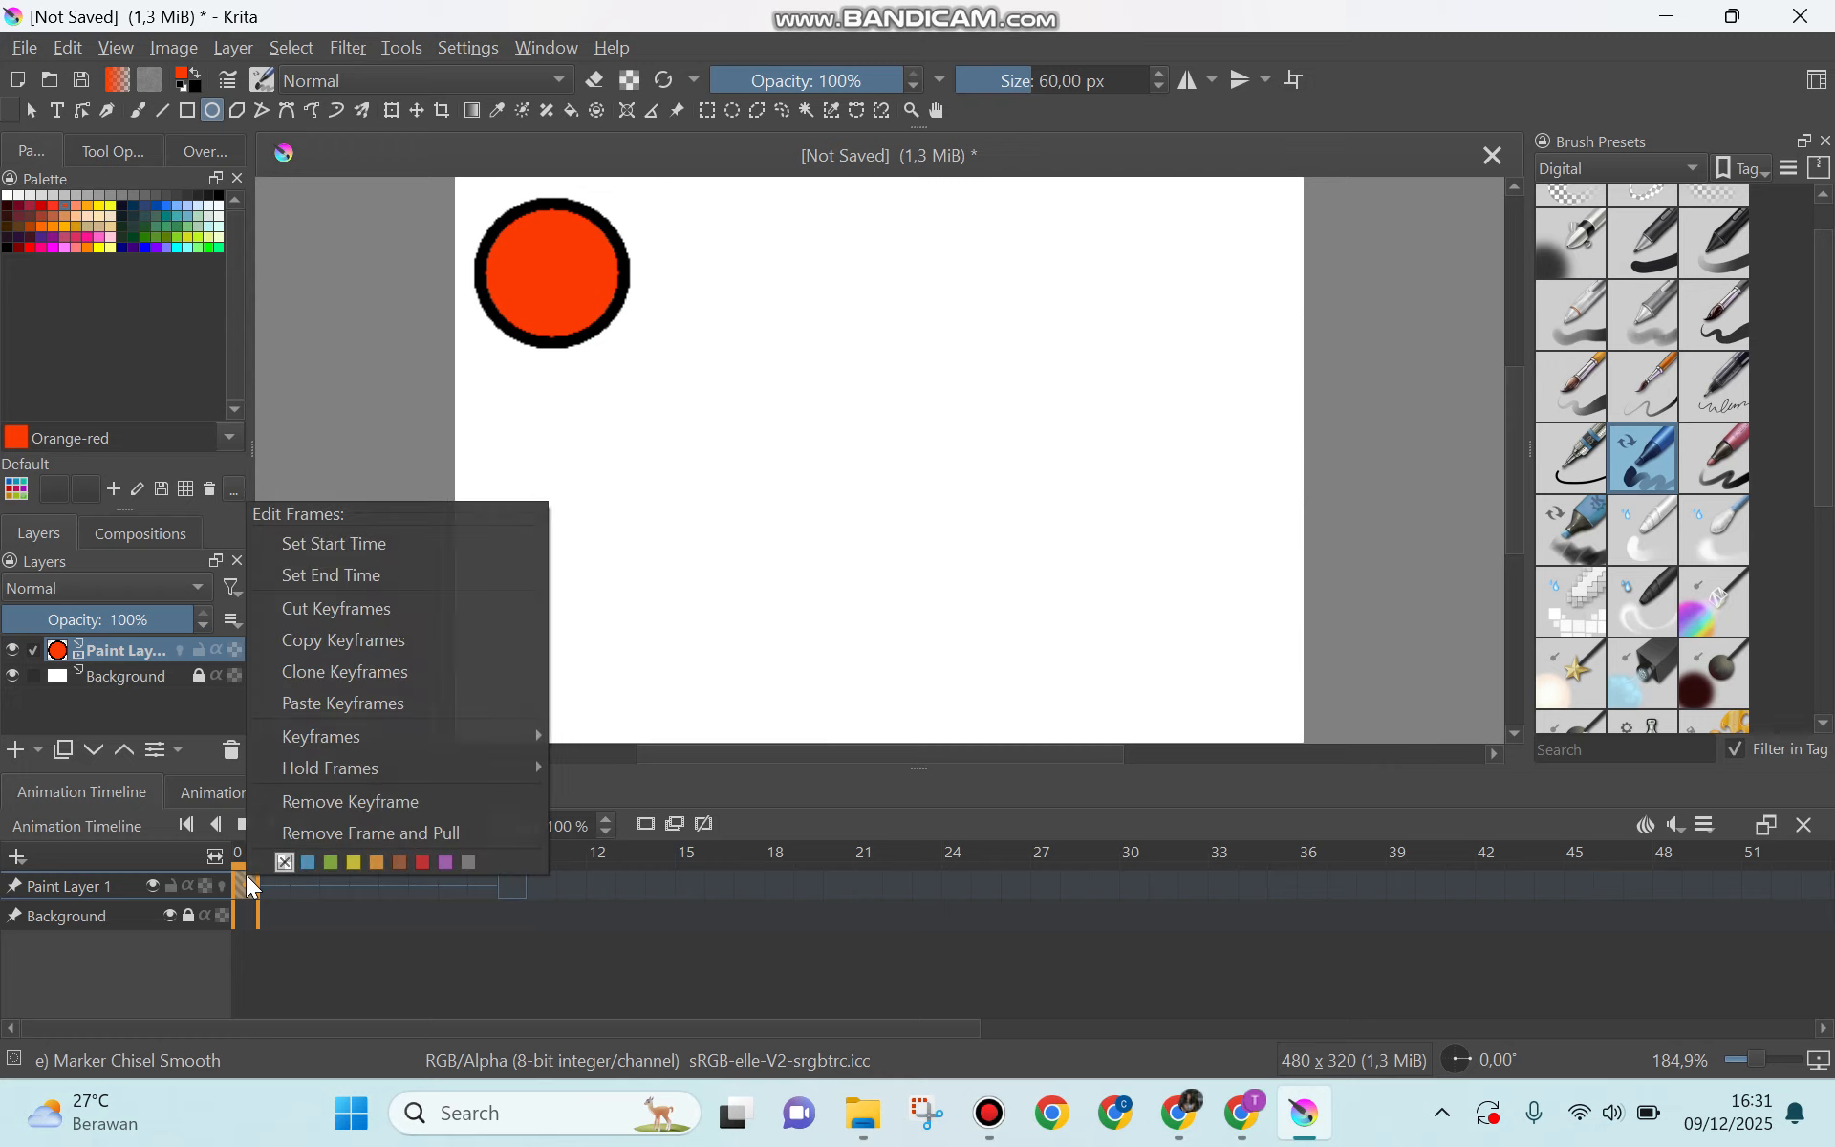
{"action": "left_click", "coordinate": [379, 650]}
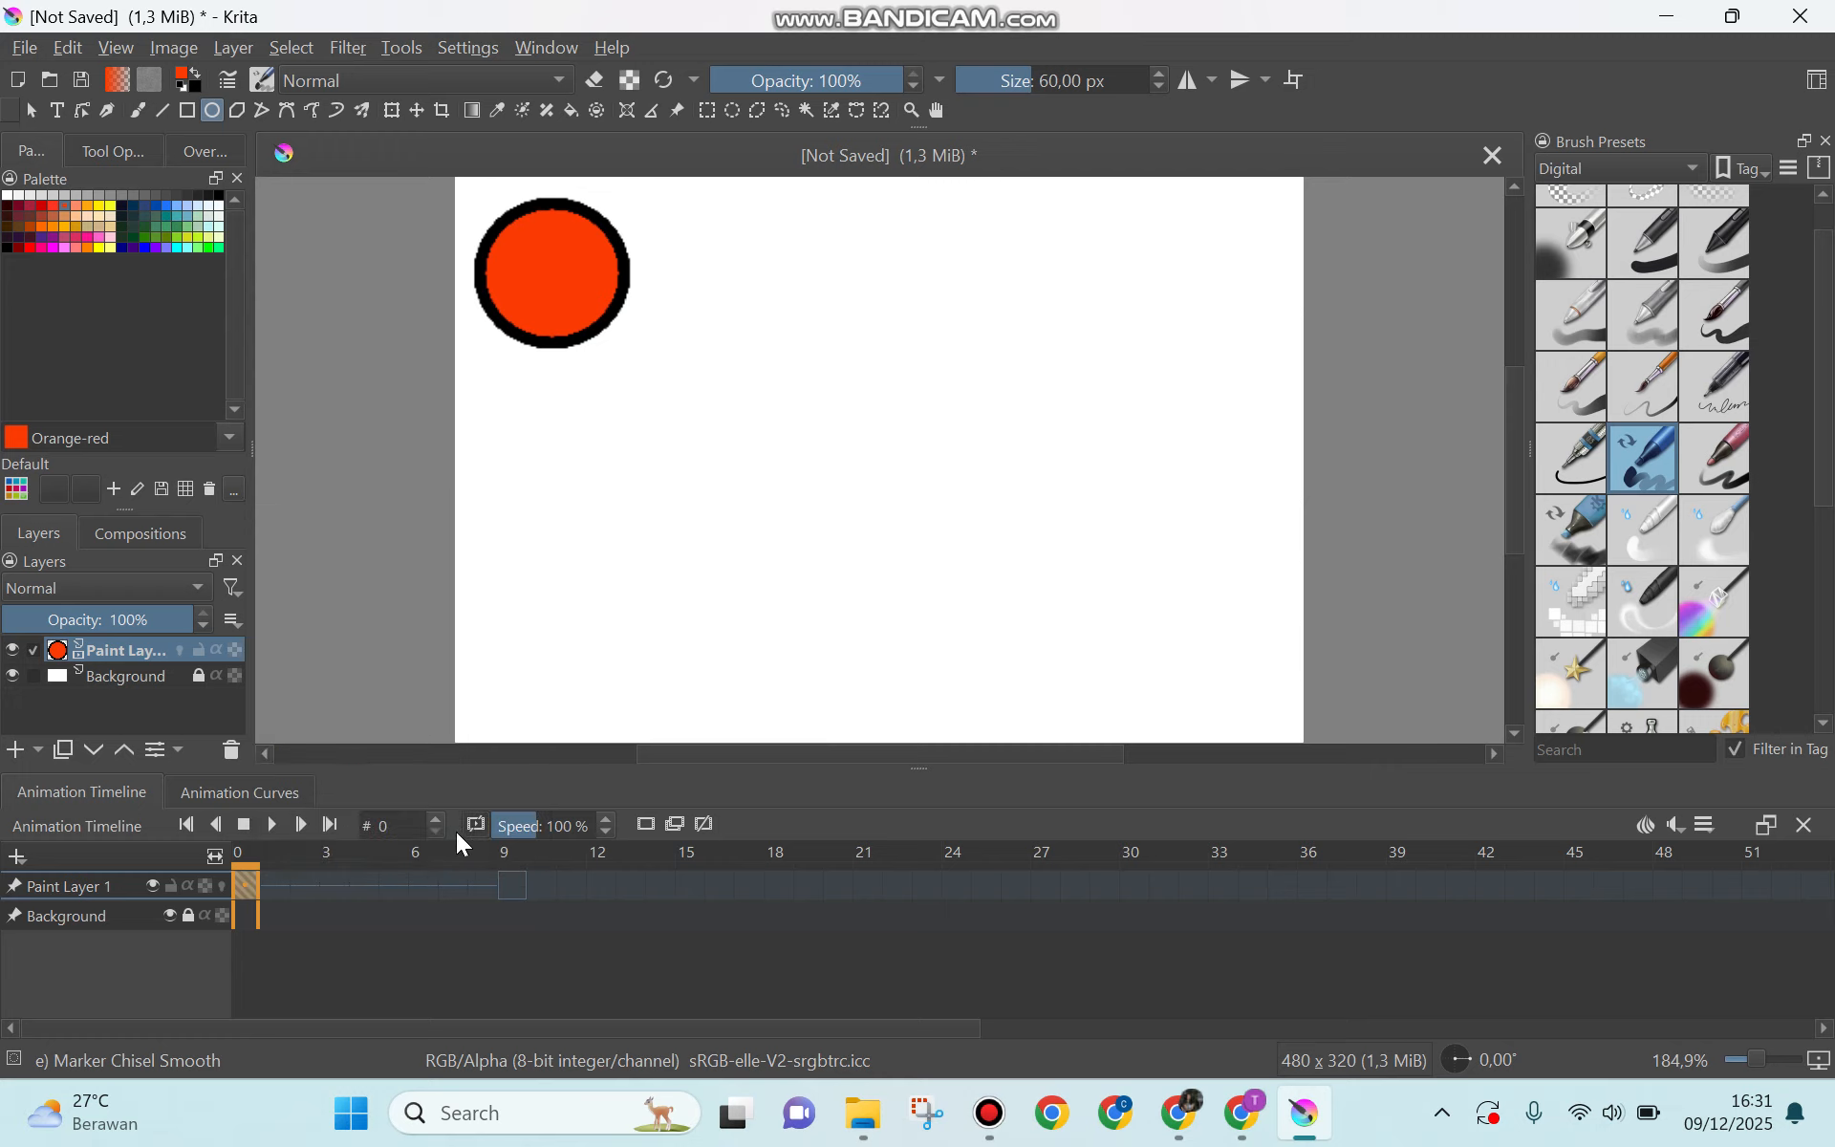
{"action": "left_click", "coordinate": [503, 877]}
{"action": "right_click", "coordinate": [504, 877]}
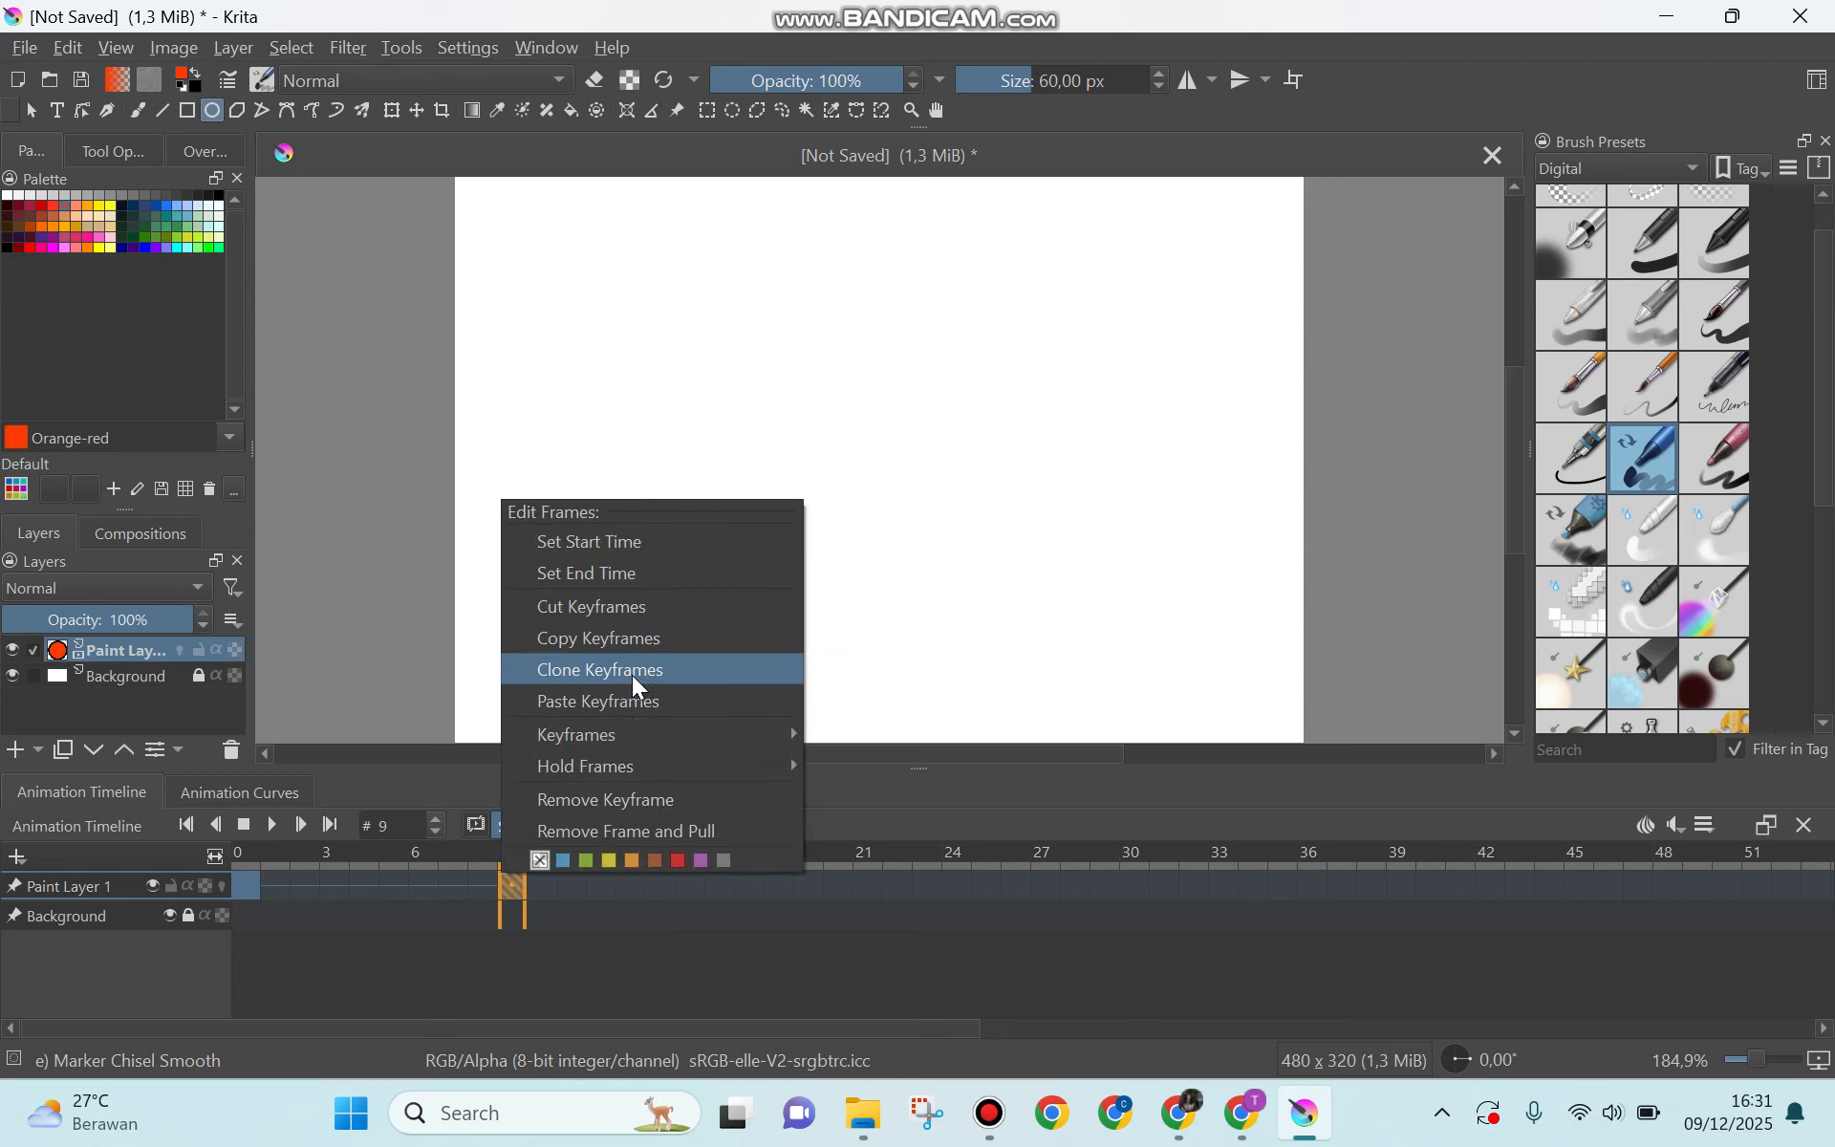
{"action": "left_click", "coordinate": [629, 703]}
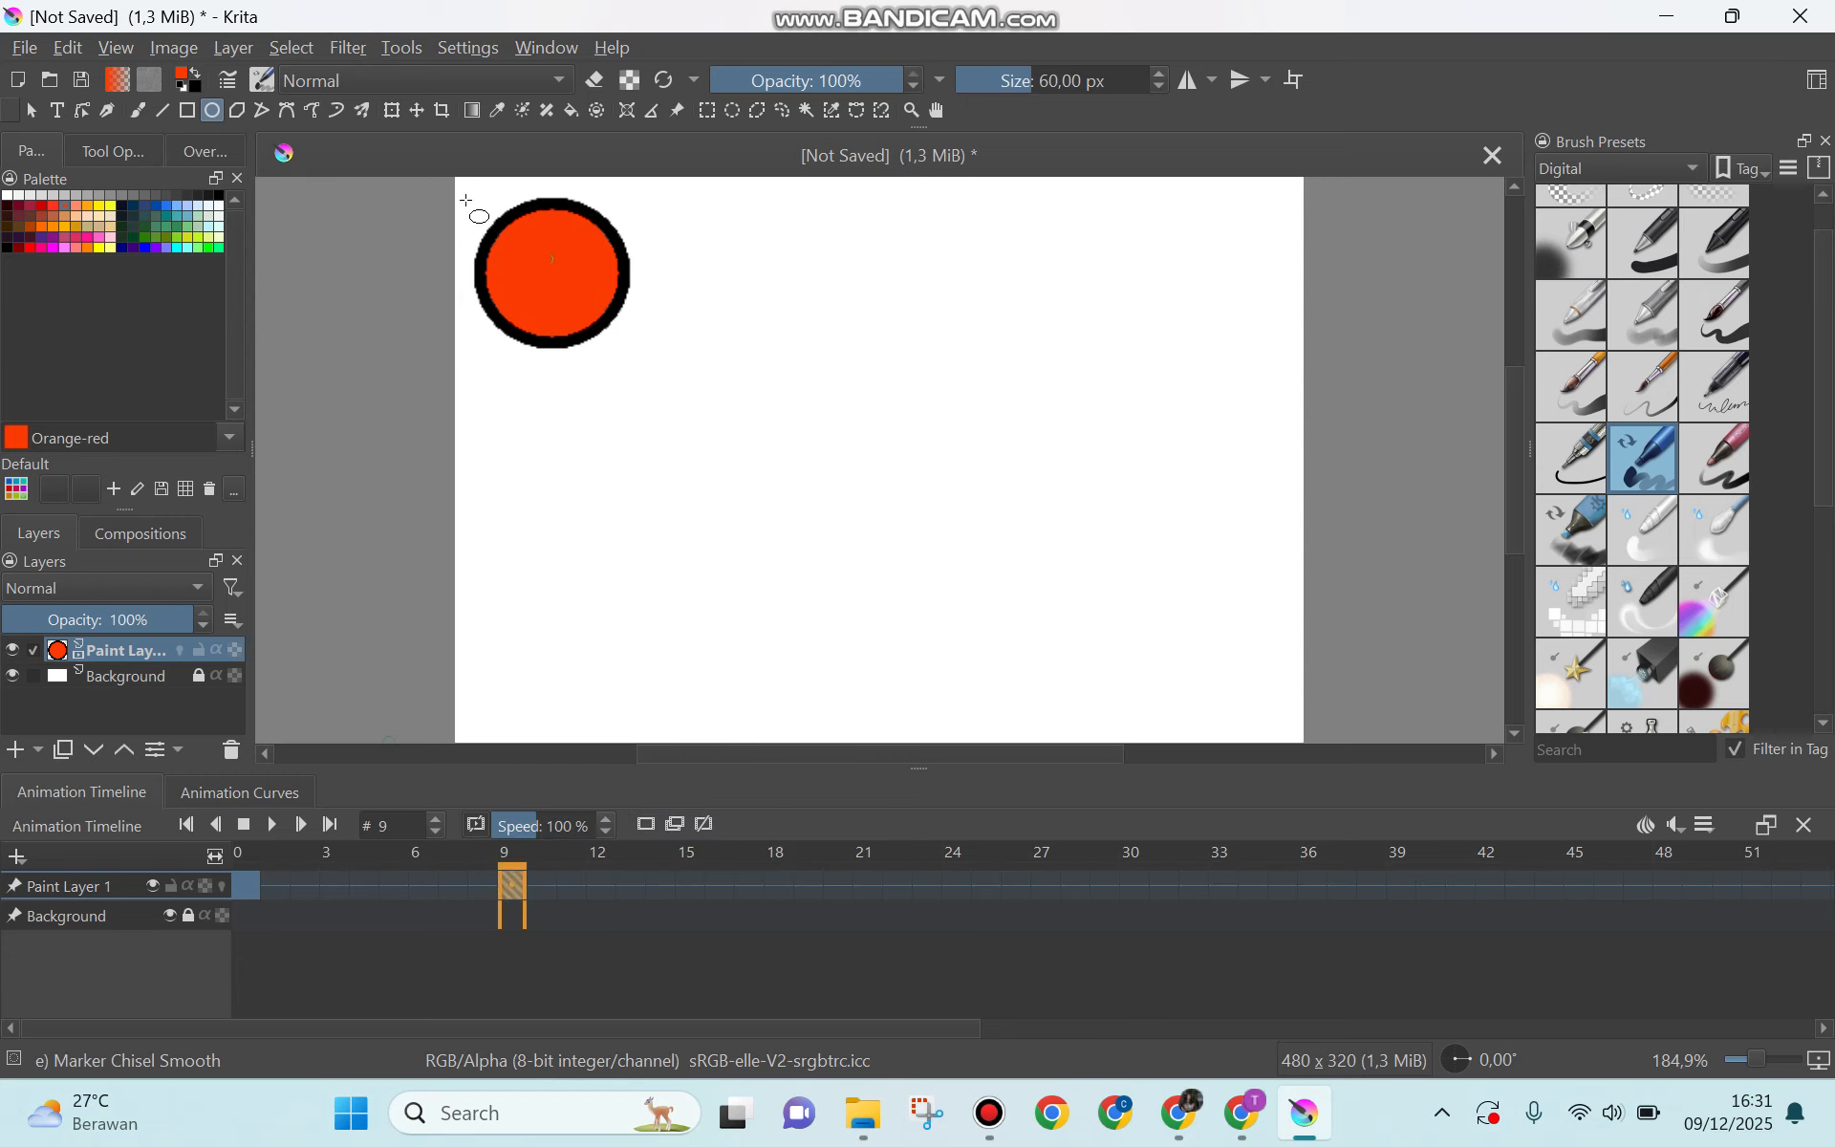
Step: Move the ball in frame 9 straight down to the canvas's lower-left corner using the Transform tool
{"action": "left_click", "coordinate": [393, 111]}
{"action": "left_click_drag", "start_coordinate": [578, 243], "coordinate": [566, 651]}
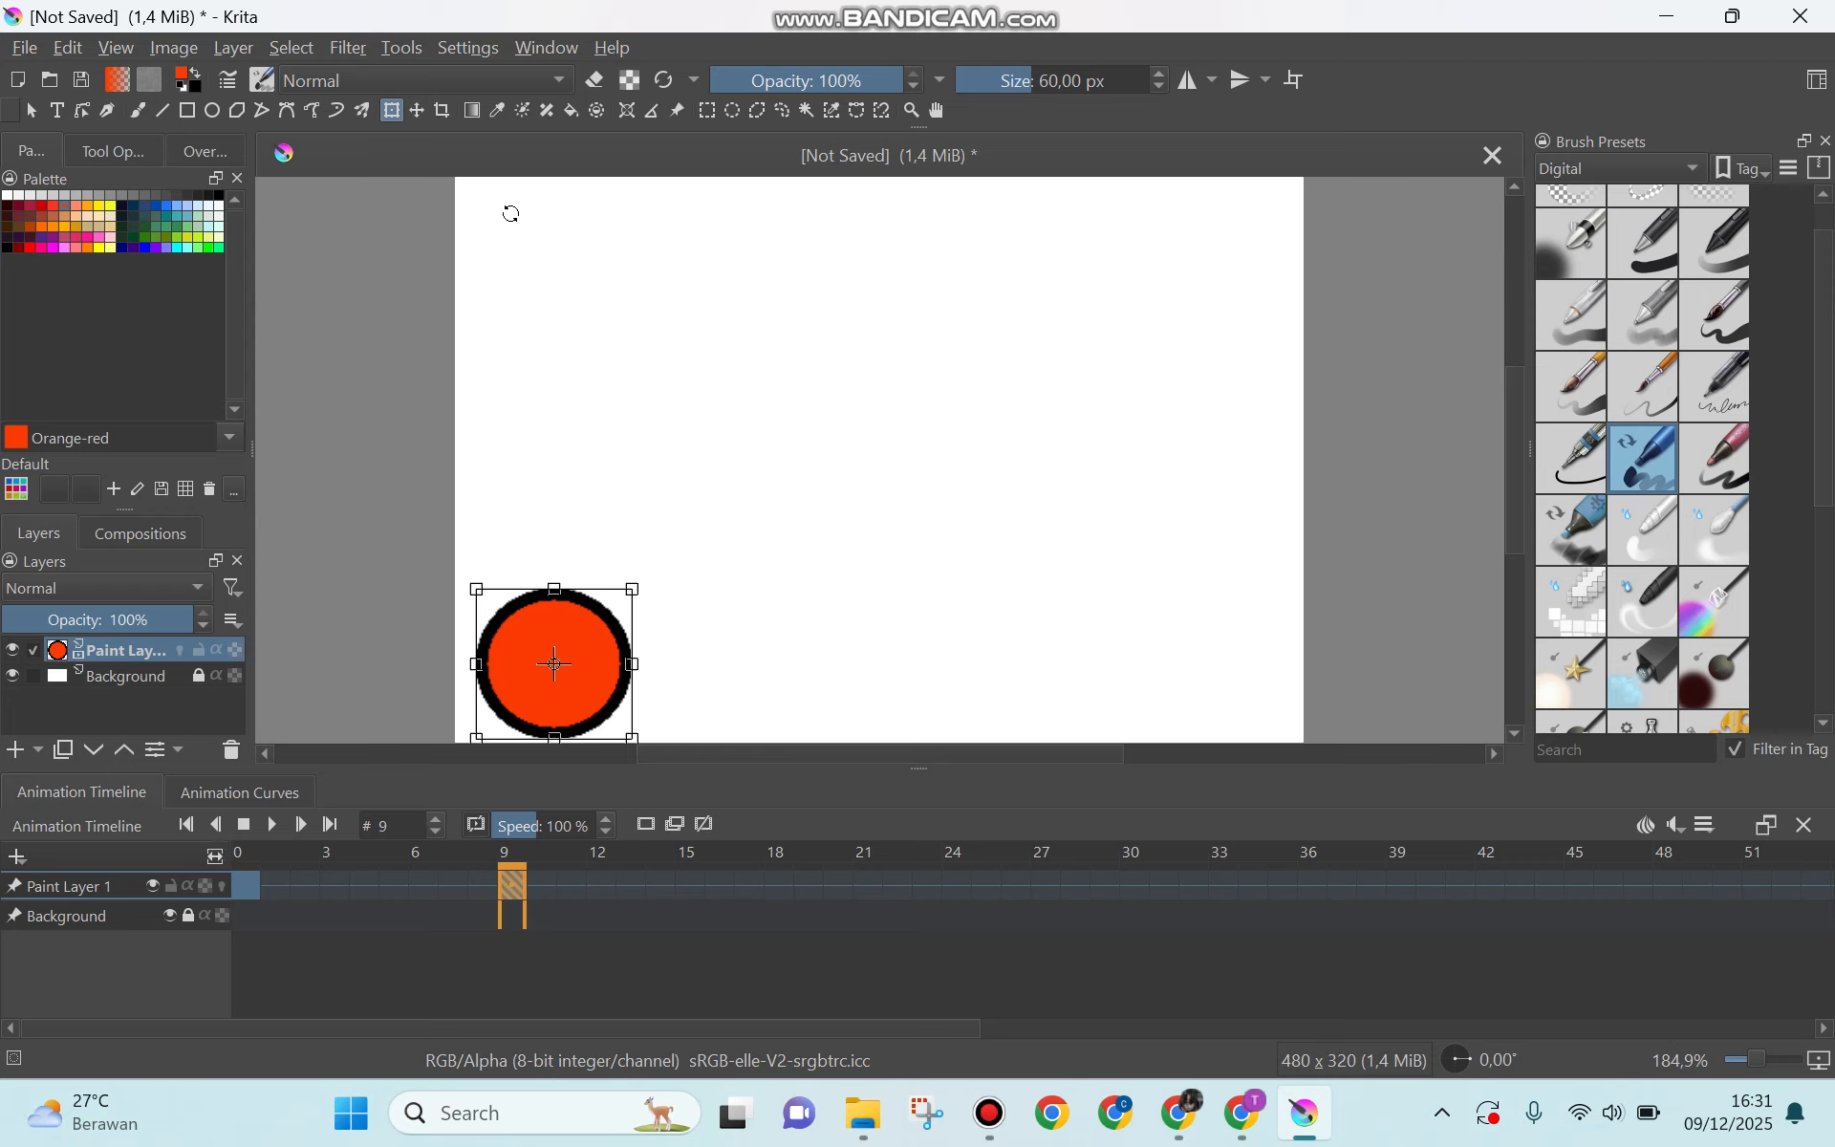
{"action": "left_click", "coordinate": [772, 887]}
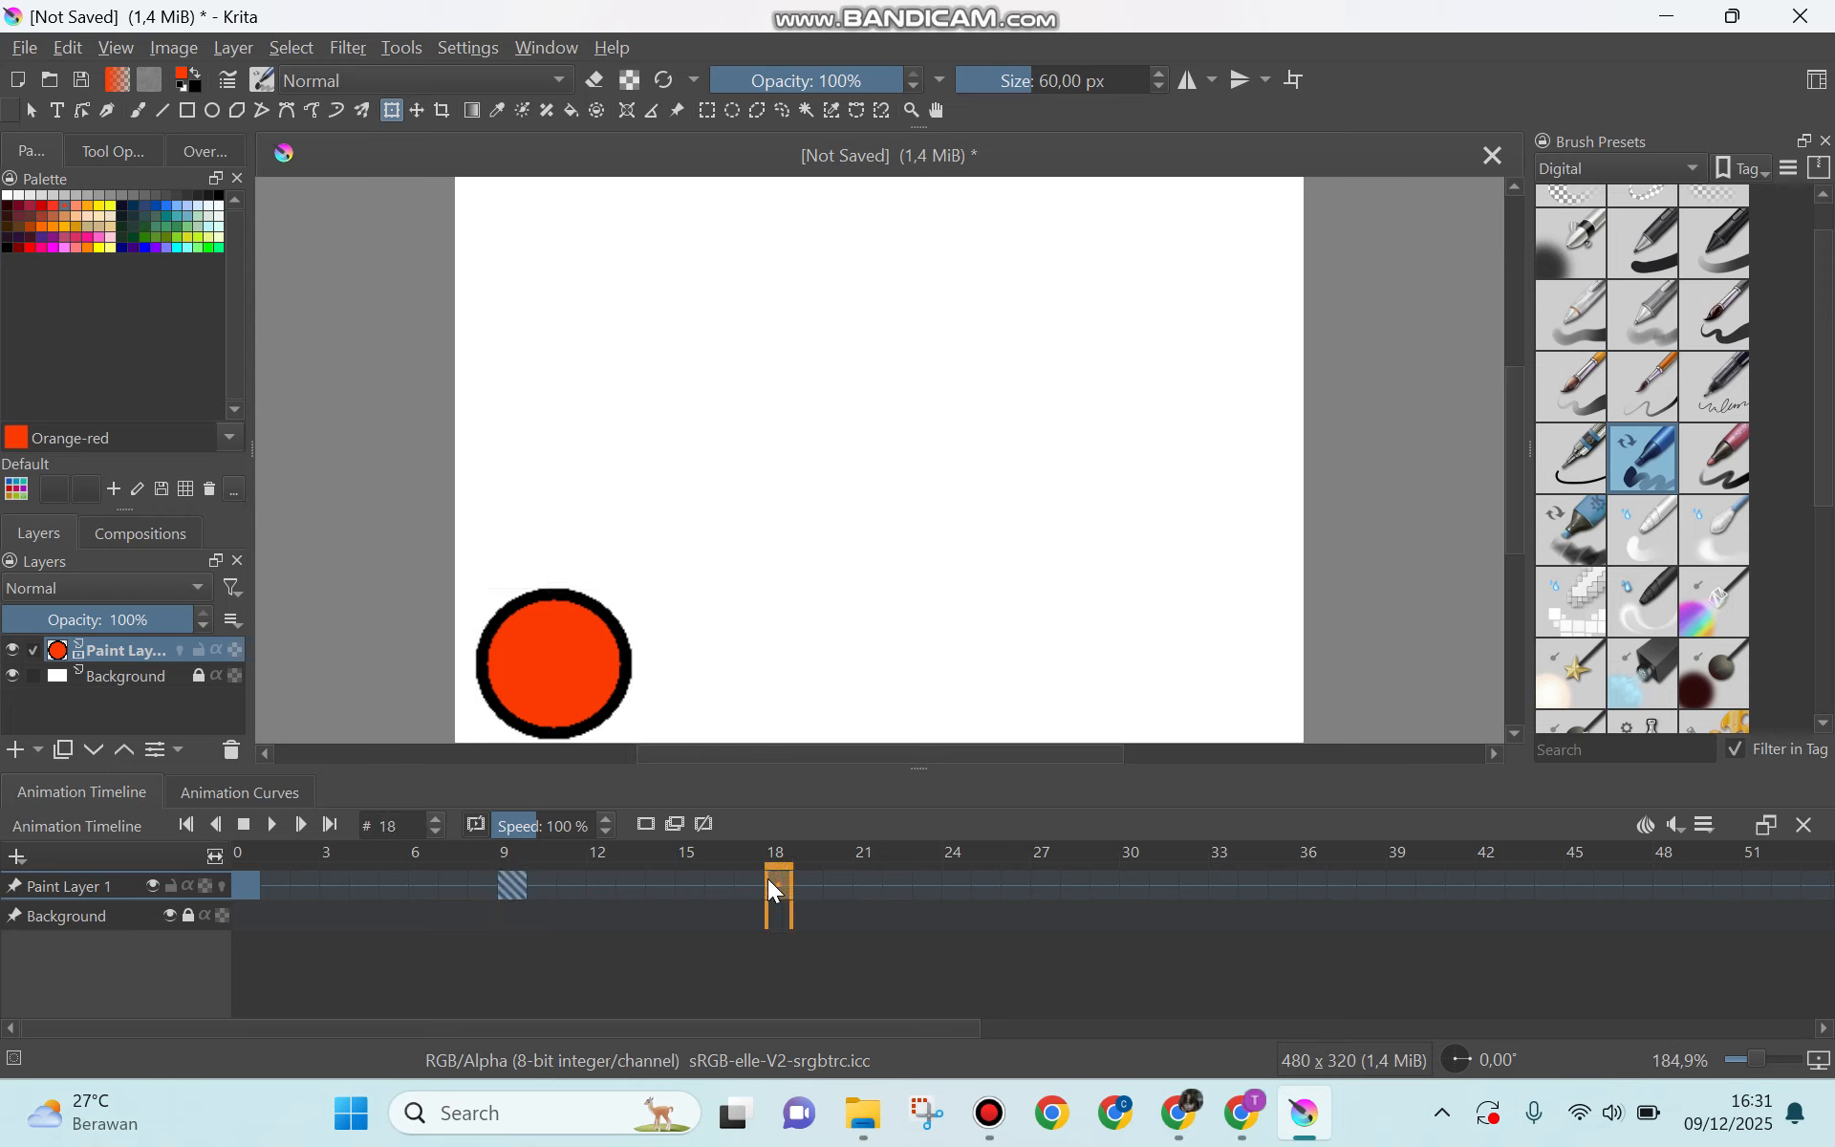
{"action": "right_click", "coordinate": [516, 884]}
{"action": "left_click", "coordinate": [633, 669]}
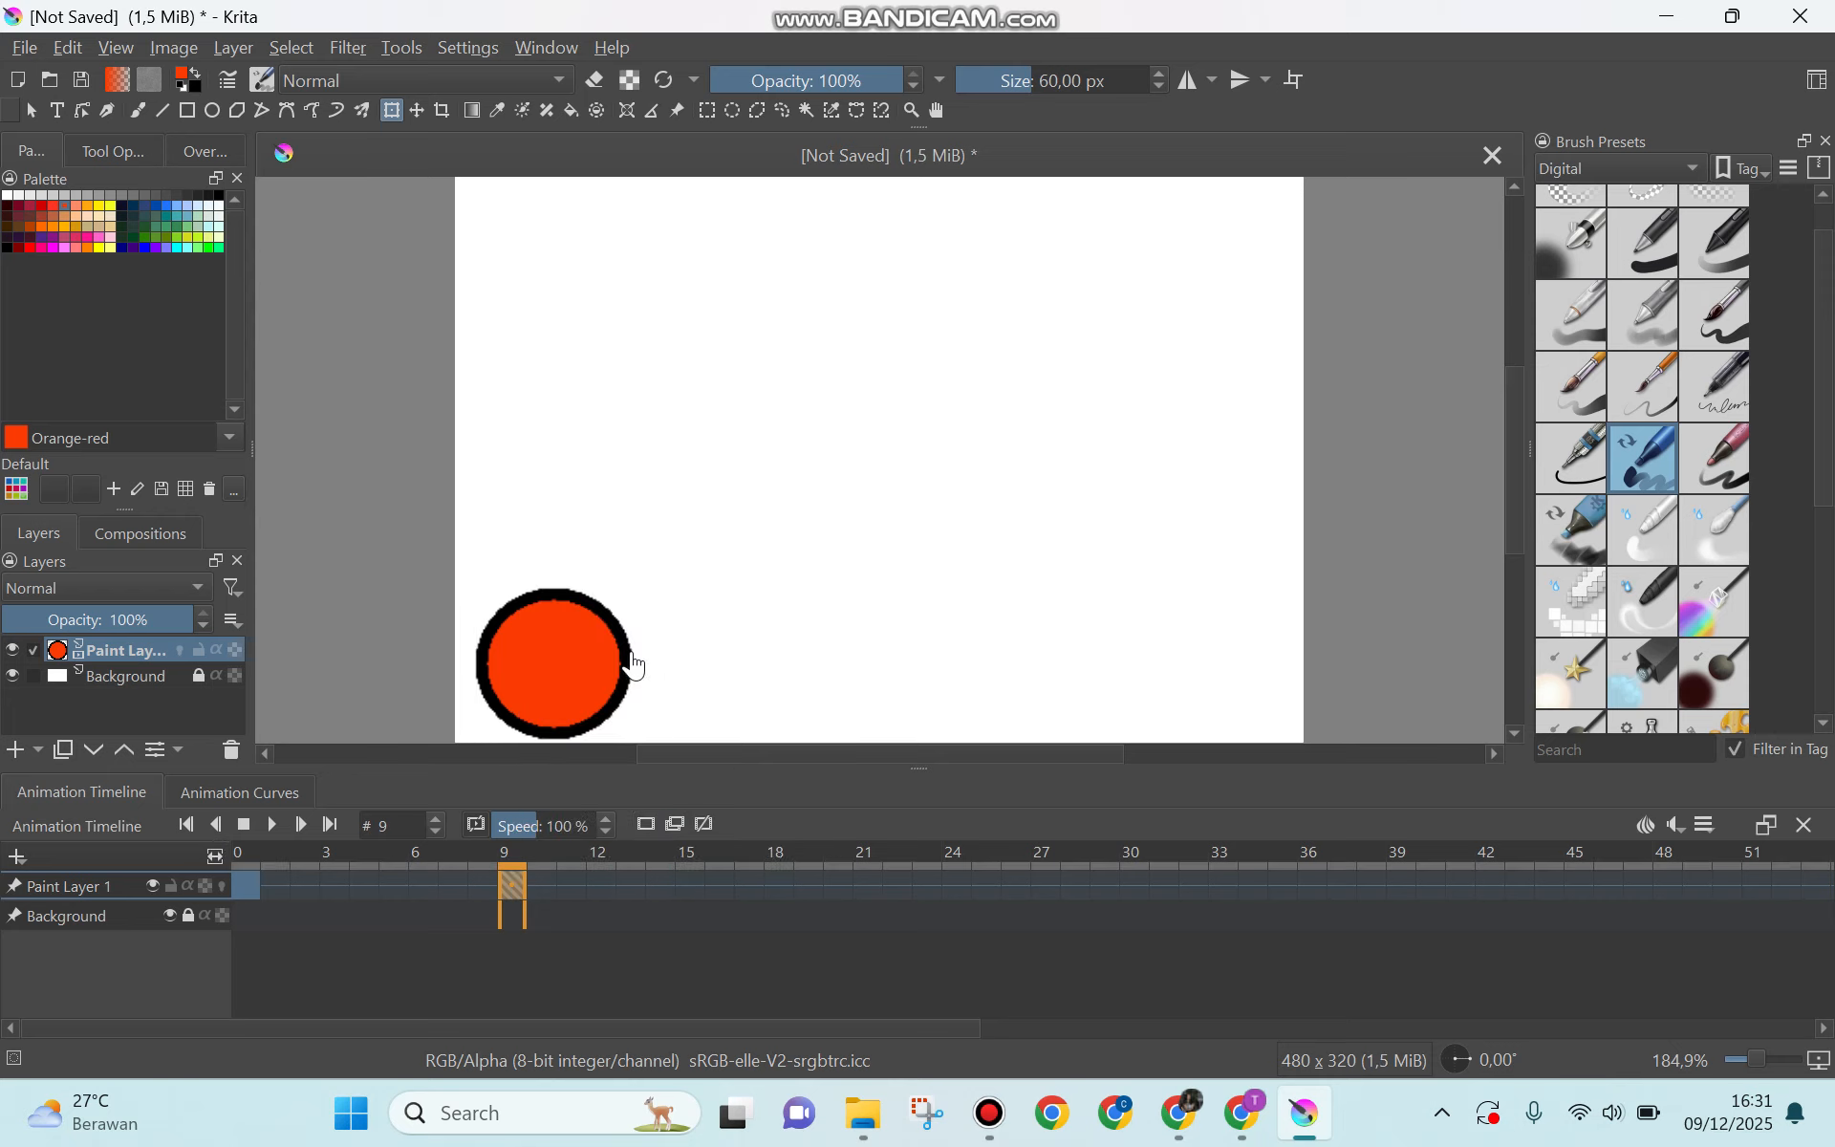
{"action": "left_click", "coordinate": [776, 872]}
{"action": "right_click", "coordinate": [776, 872]}
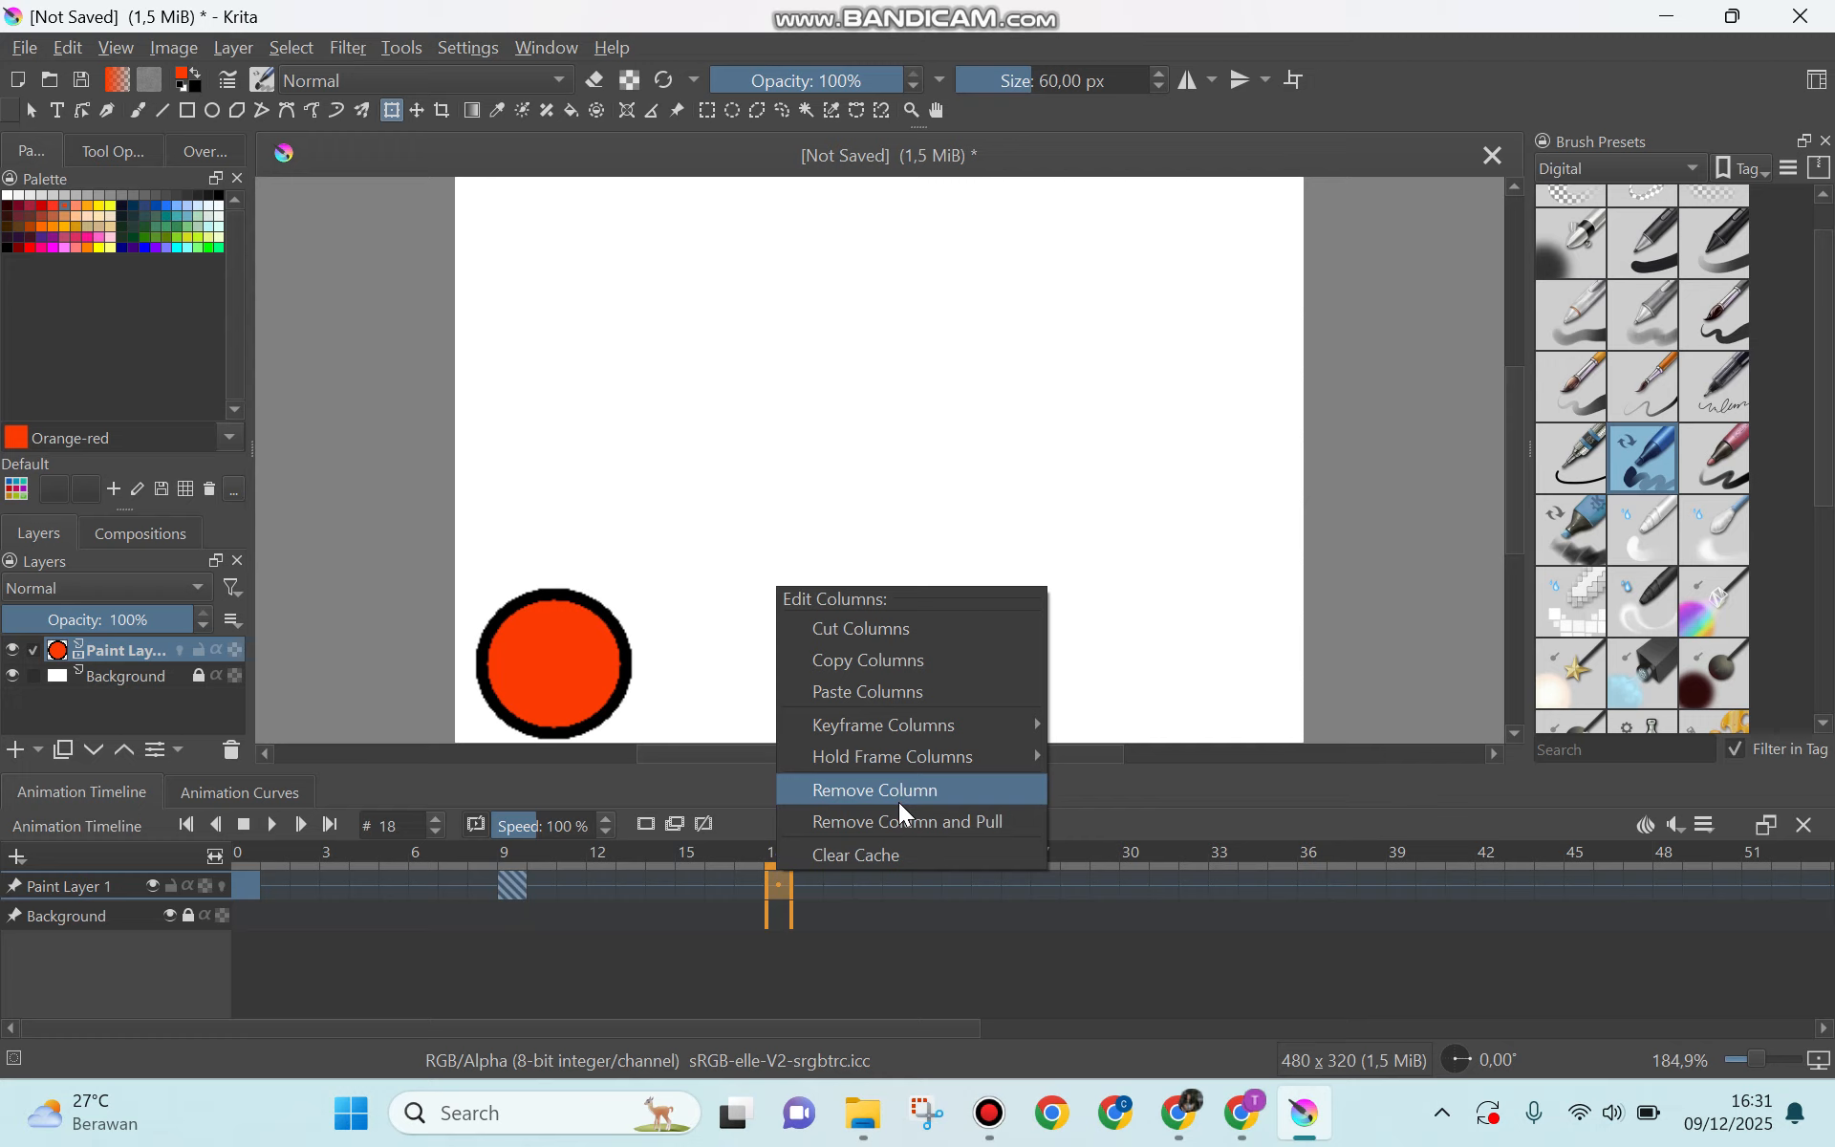
Step: Copy Paint Layer 1's keyframe at frame 9 onto frame 18 and move its ball to the canvas's lower-right corner
{"action": "left_click", "coordinate": [509, 881]}
{"action": "right_click", "coordinate": [508, 881]}
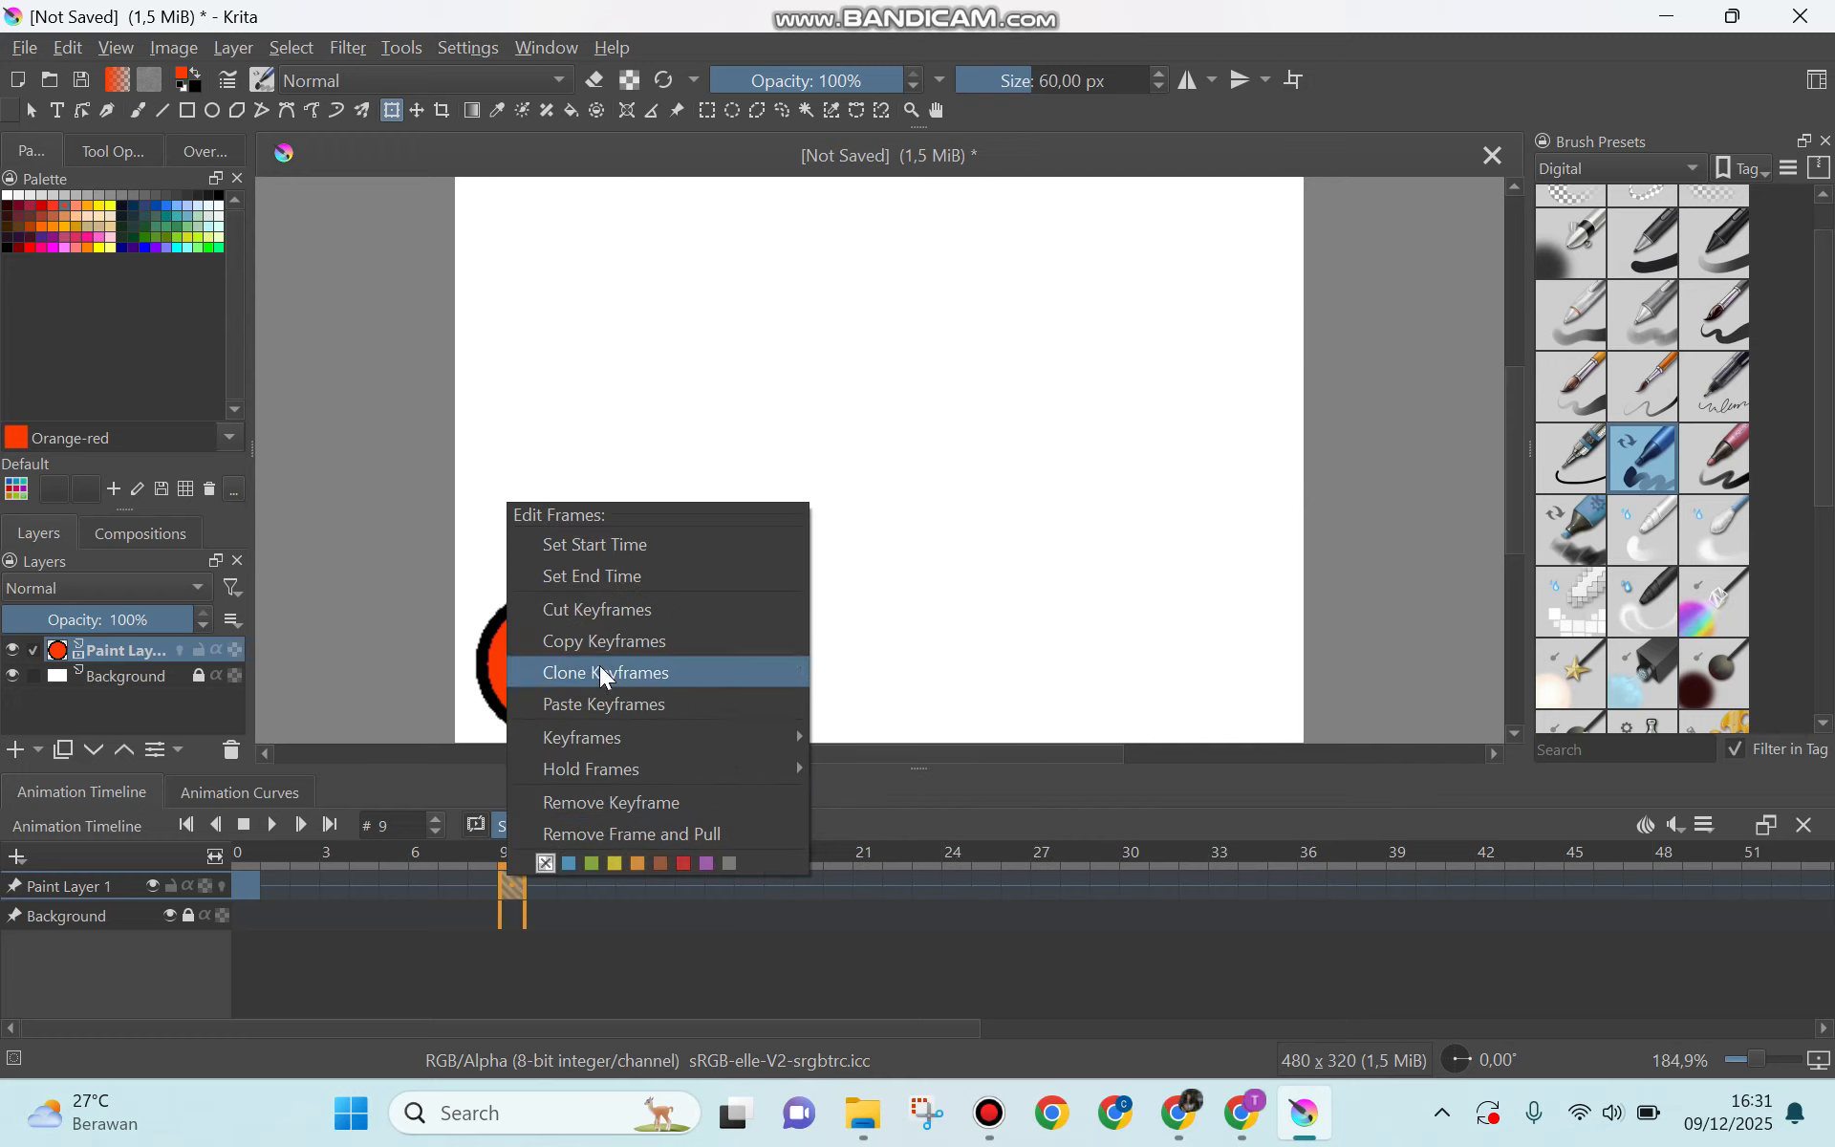
{"action": "left_click", "coordinate": [616, 645]}
{"action": "left_click", "coordinate": [782, 884]}
{"action": "right_click", "coordinate": [784, 886]}
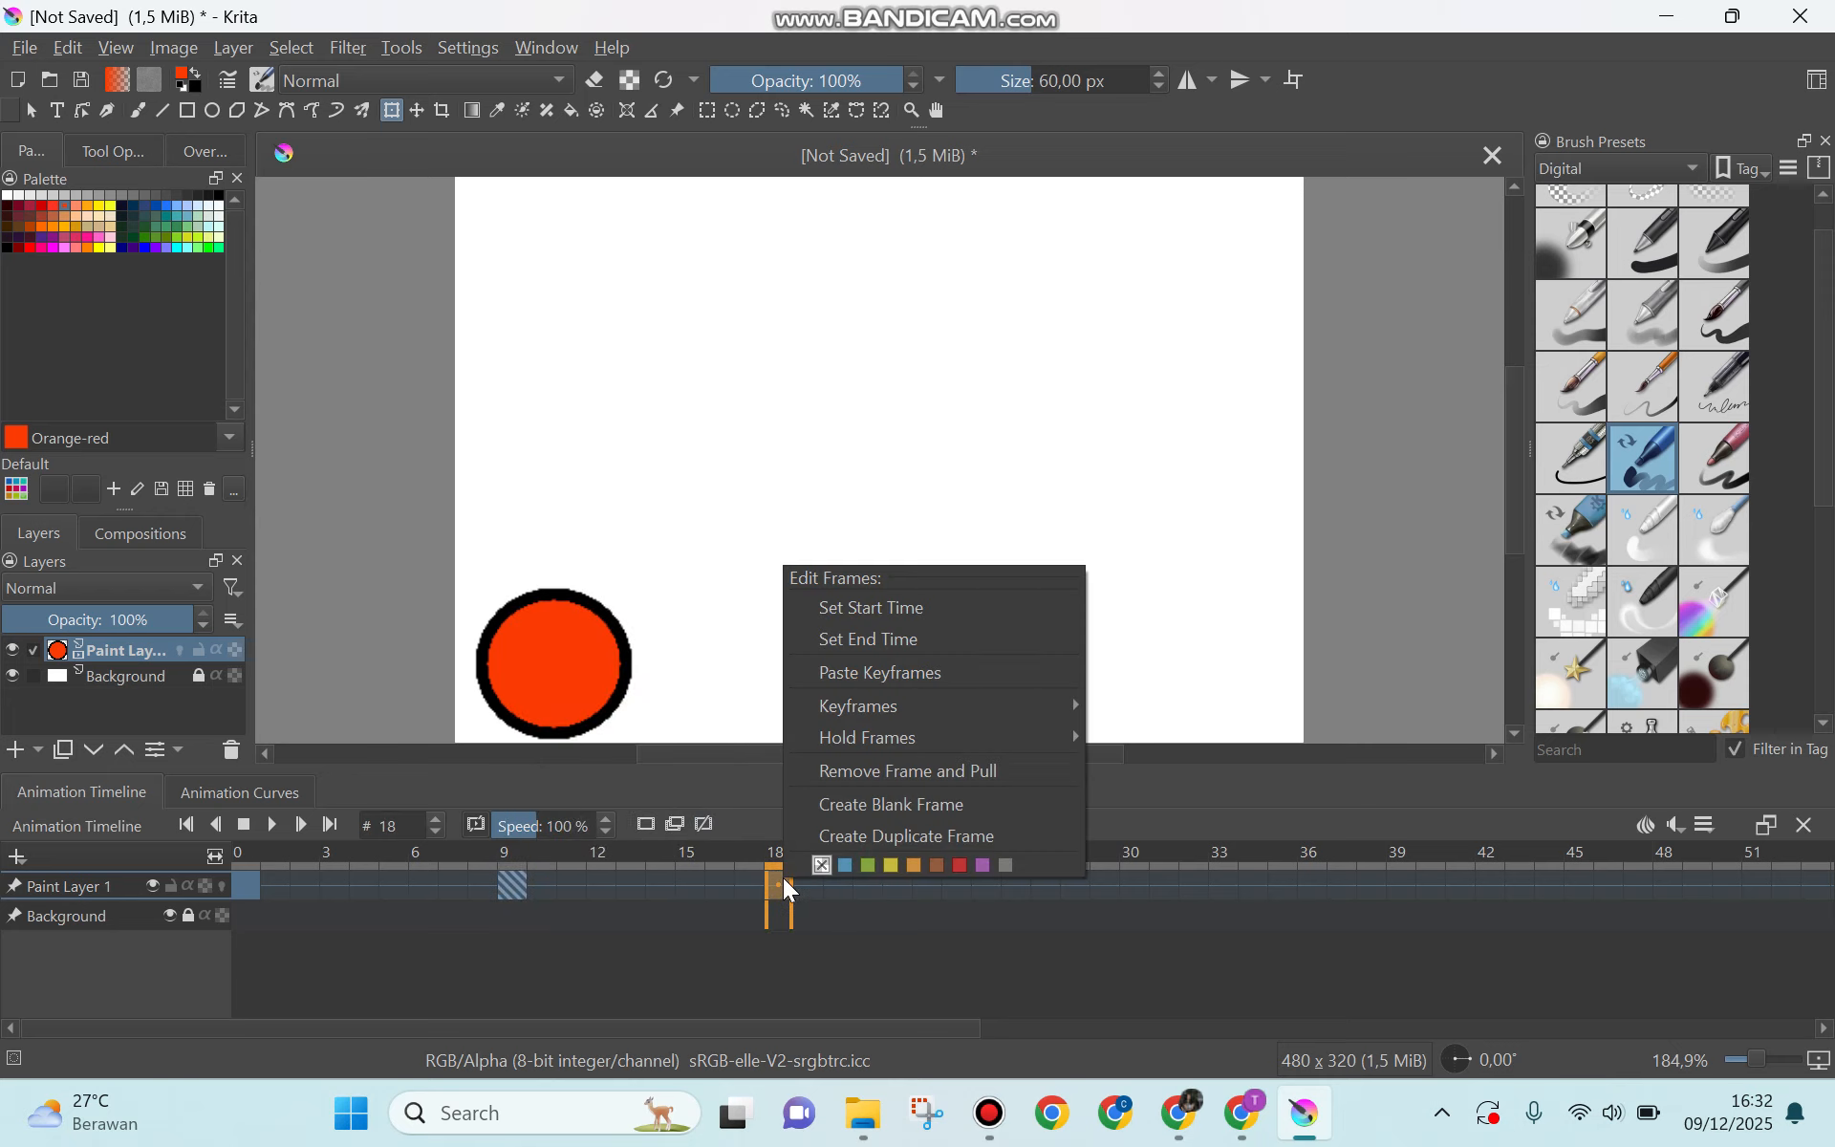
{"action": "left_click", "coordinate": [942, 672]}
{"action": "left_click_drag", "start_coordinate": [561, 659], "coordinate": [1242, 664]}
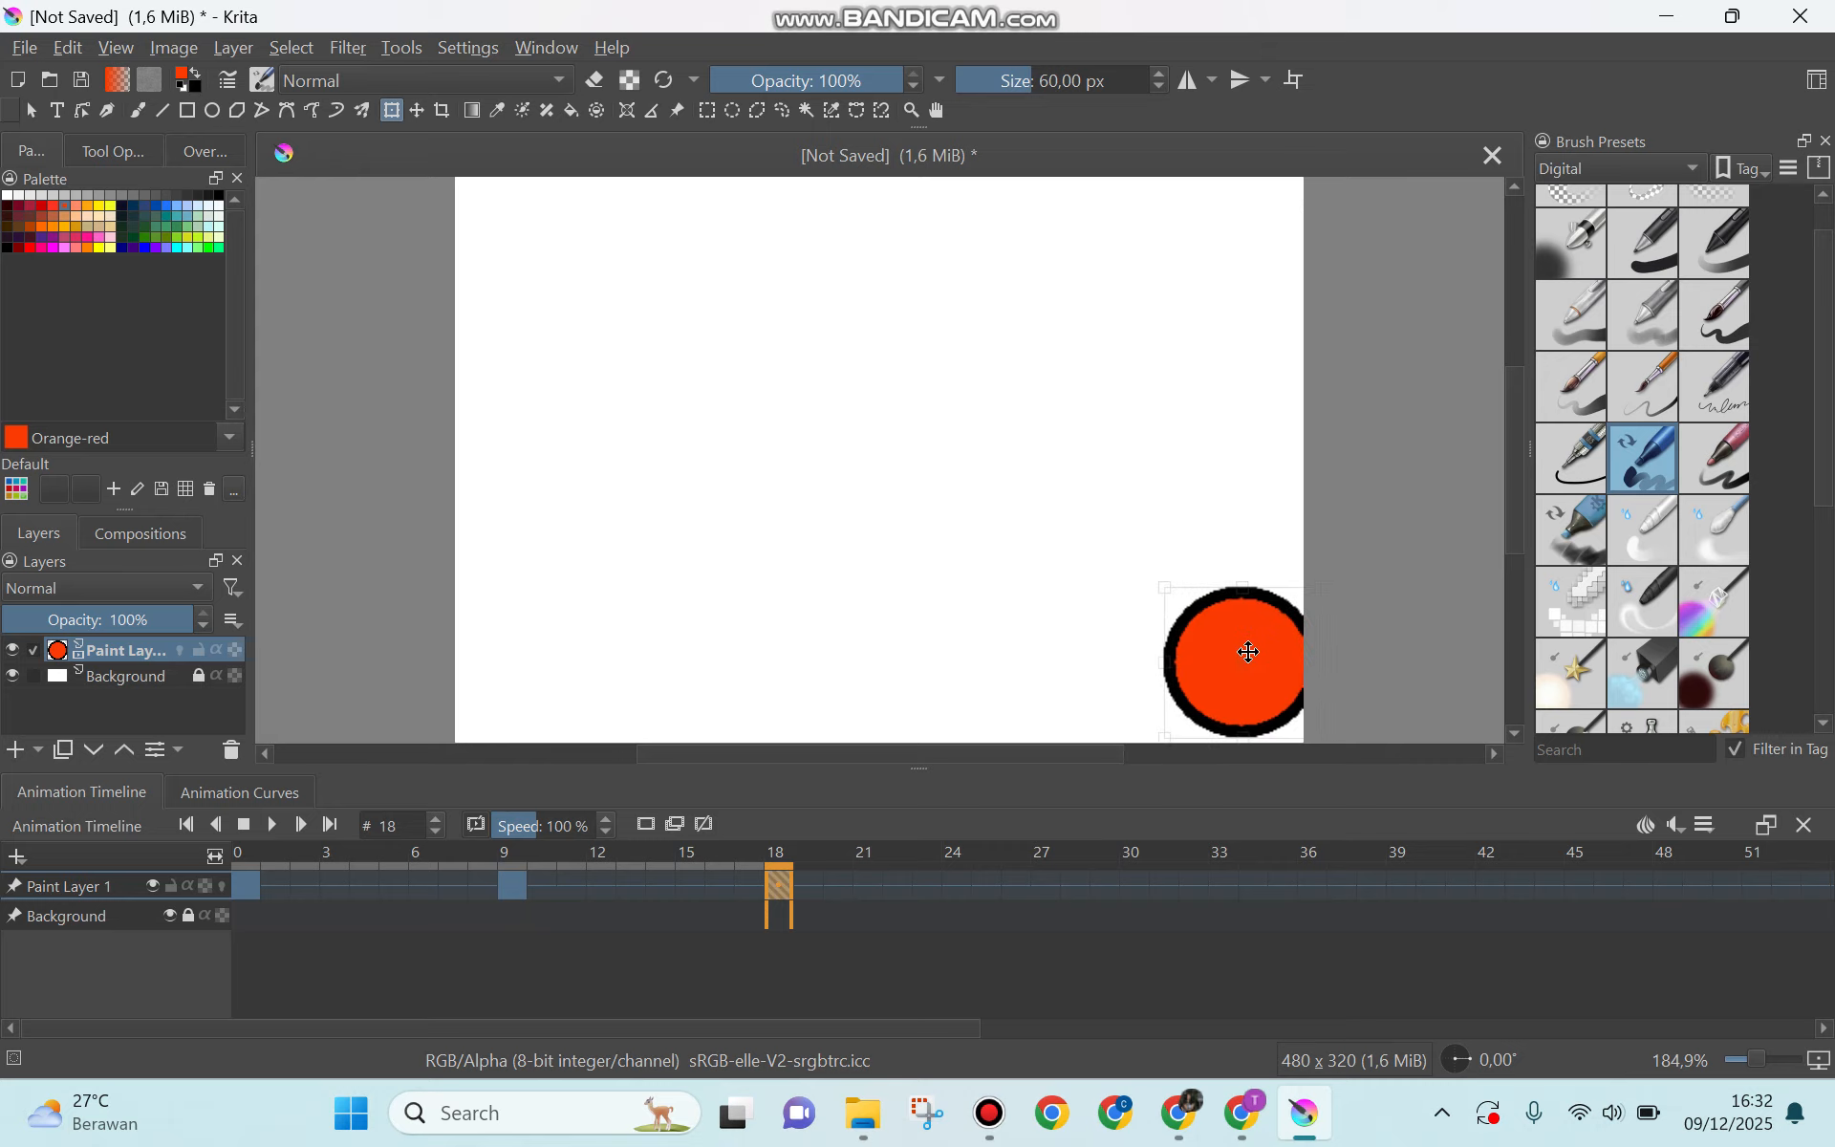
Step: Copy Paint Layer 1's keyframe at frame 18 and paste it onto frame 27
{"action": "right_click", "coordinate": [783, 880]}
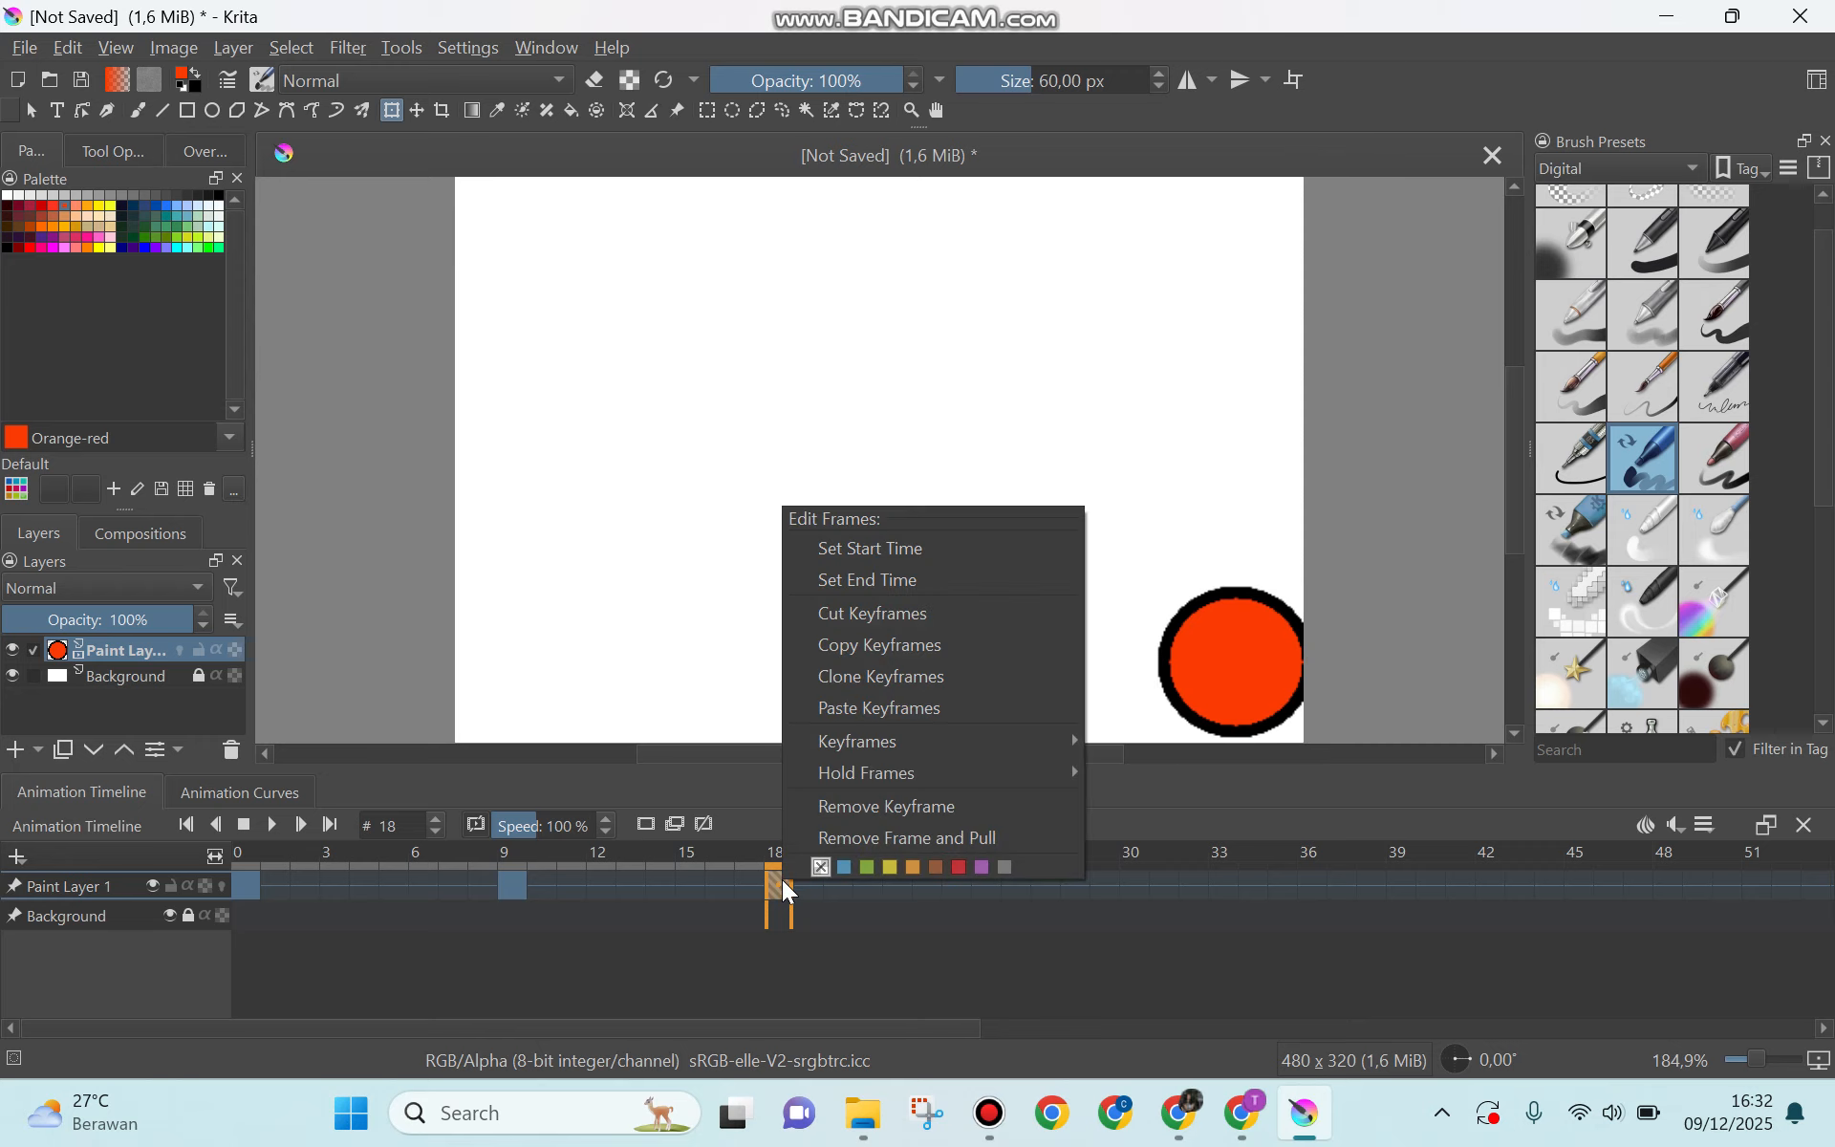
{"action": "left_click", "coordinate": [864, 641]}
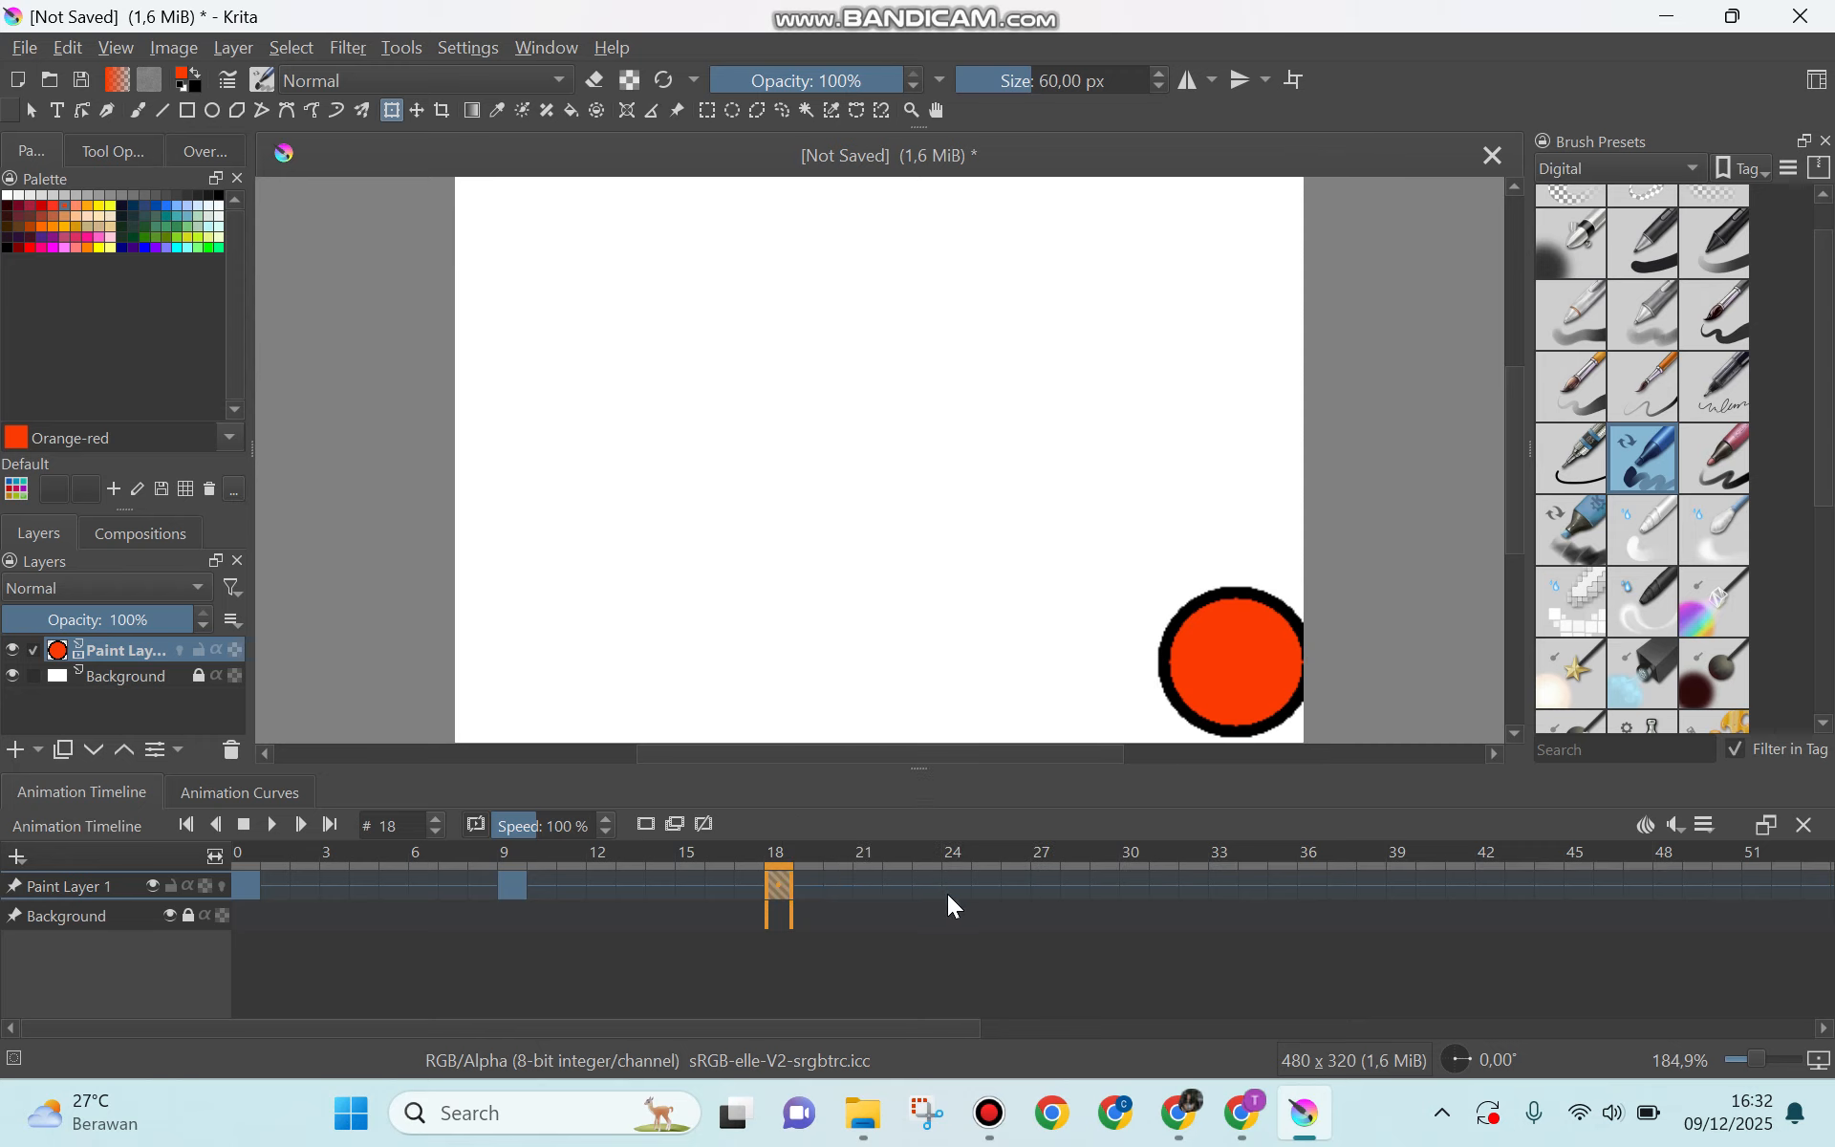
{"action": "left_click", "coordinate": [1036, 880]}
{"action": "right_click", "coordinate": [1037, 879]}
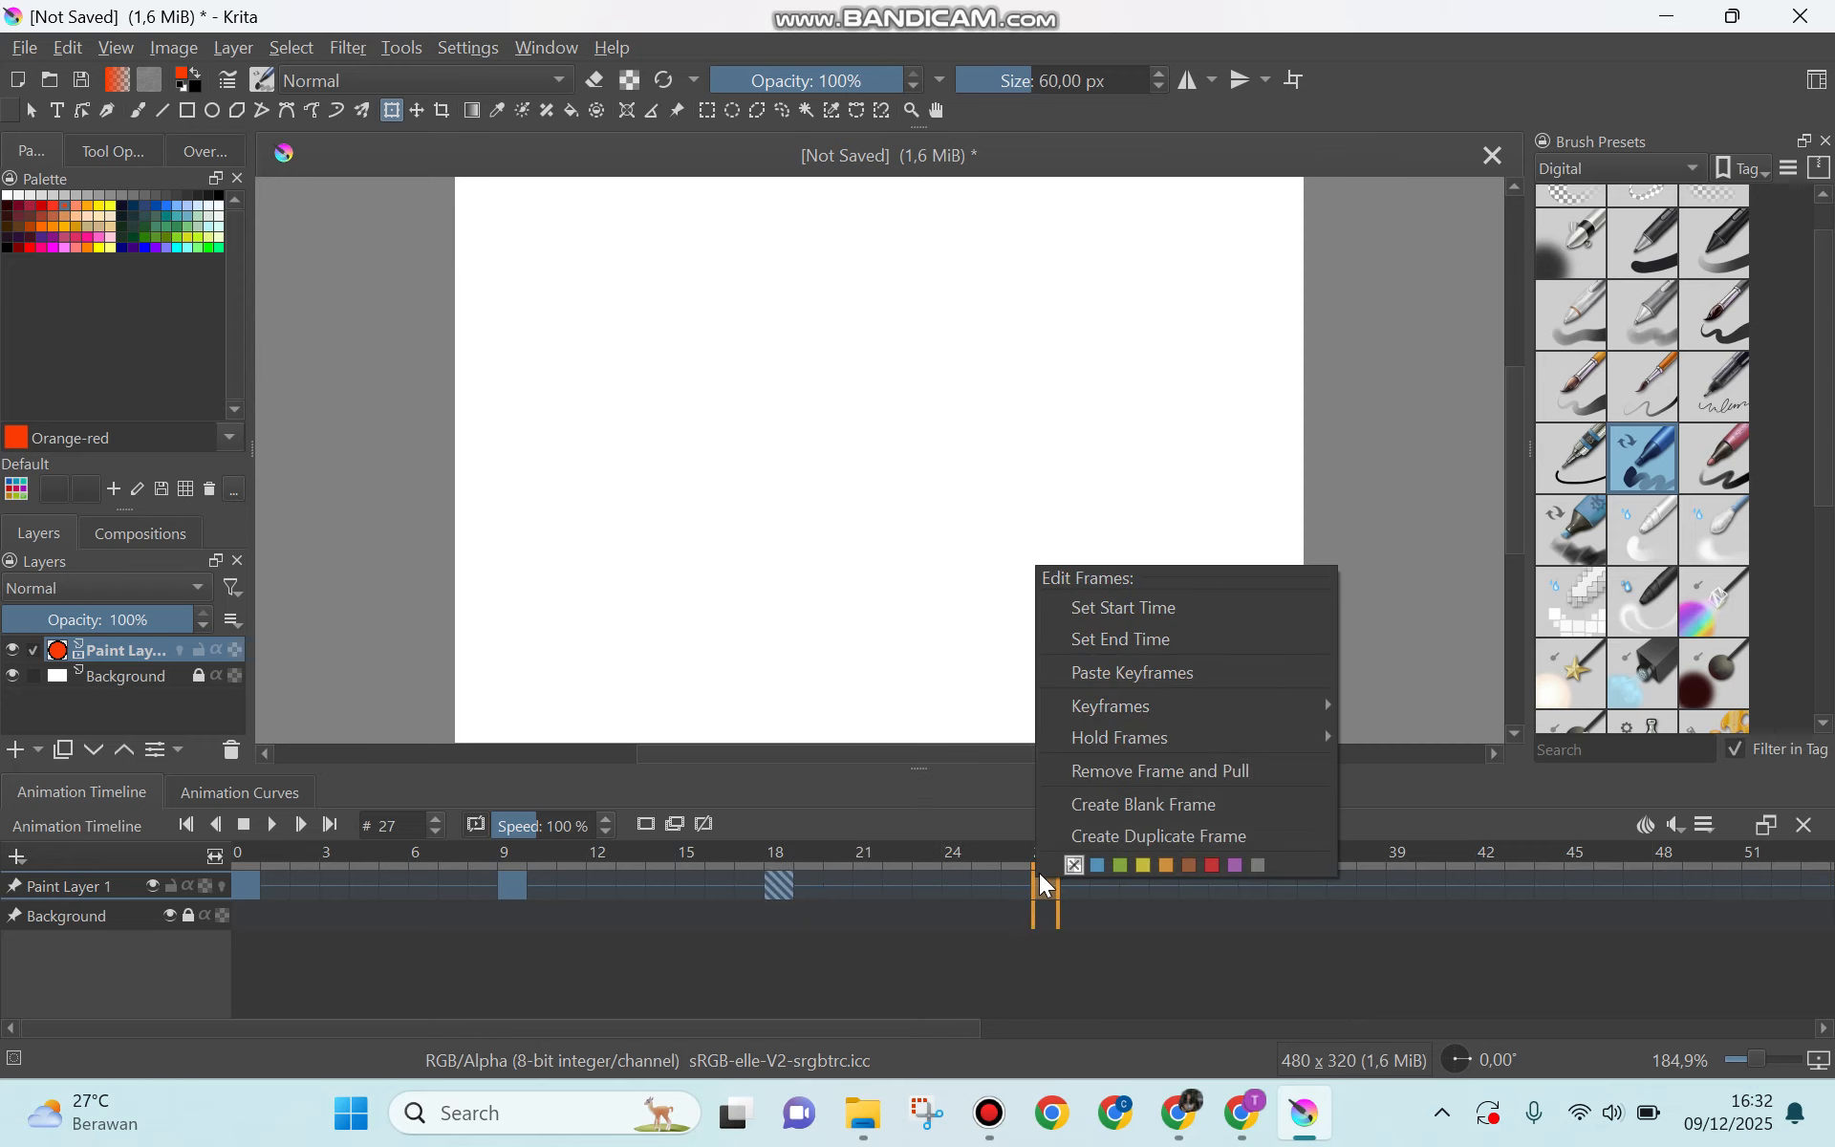
{"action": "left_click", "coordinate": [1118, 674]}
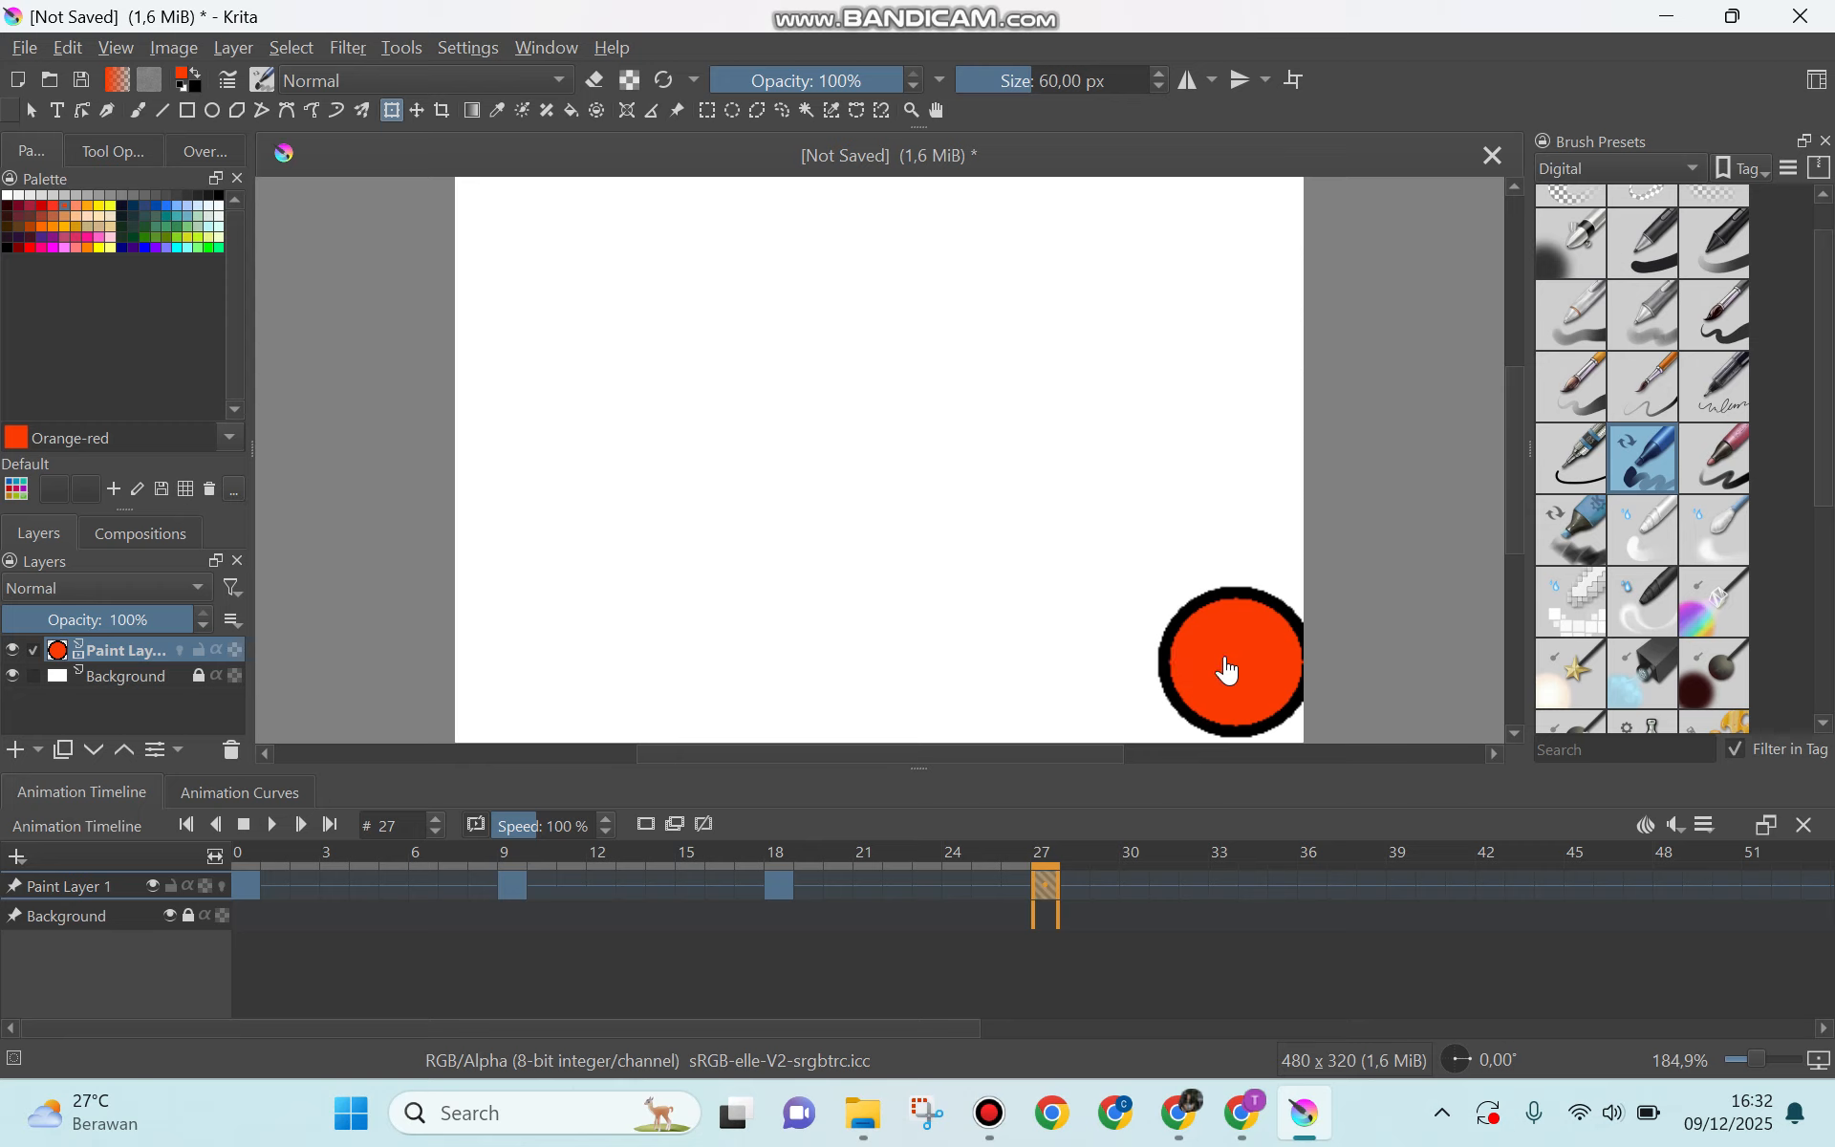
Step: Move the ball in frame 27 up to the canvas's upper-right corner
{"action": "left_click_drag", "start_coordinate": [1228, 671], "coordinate": [1161, 556]}
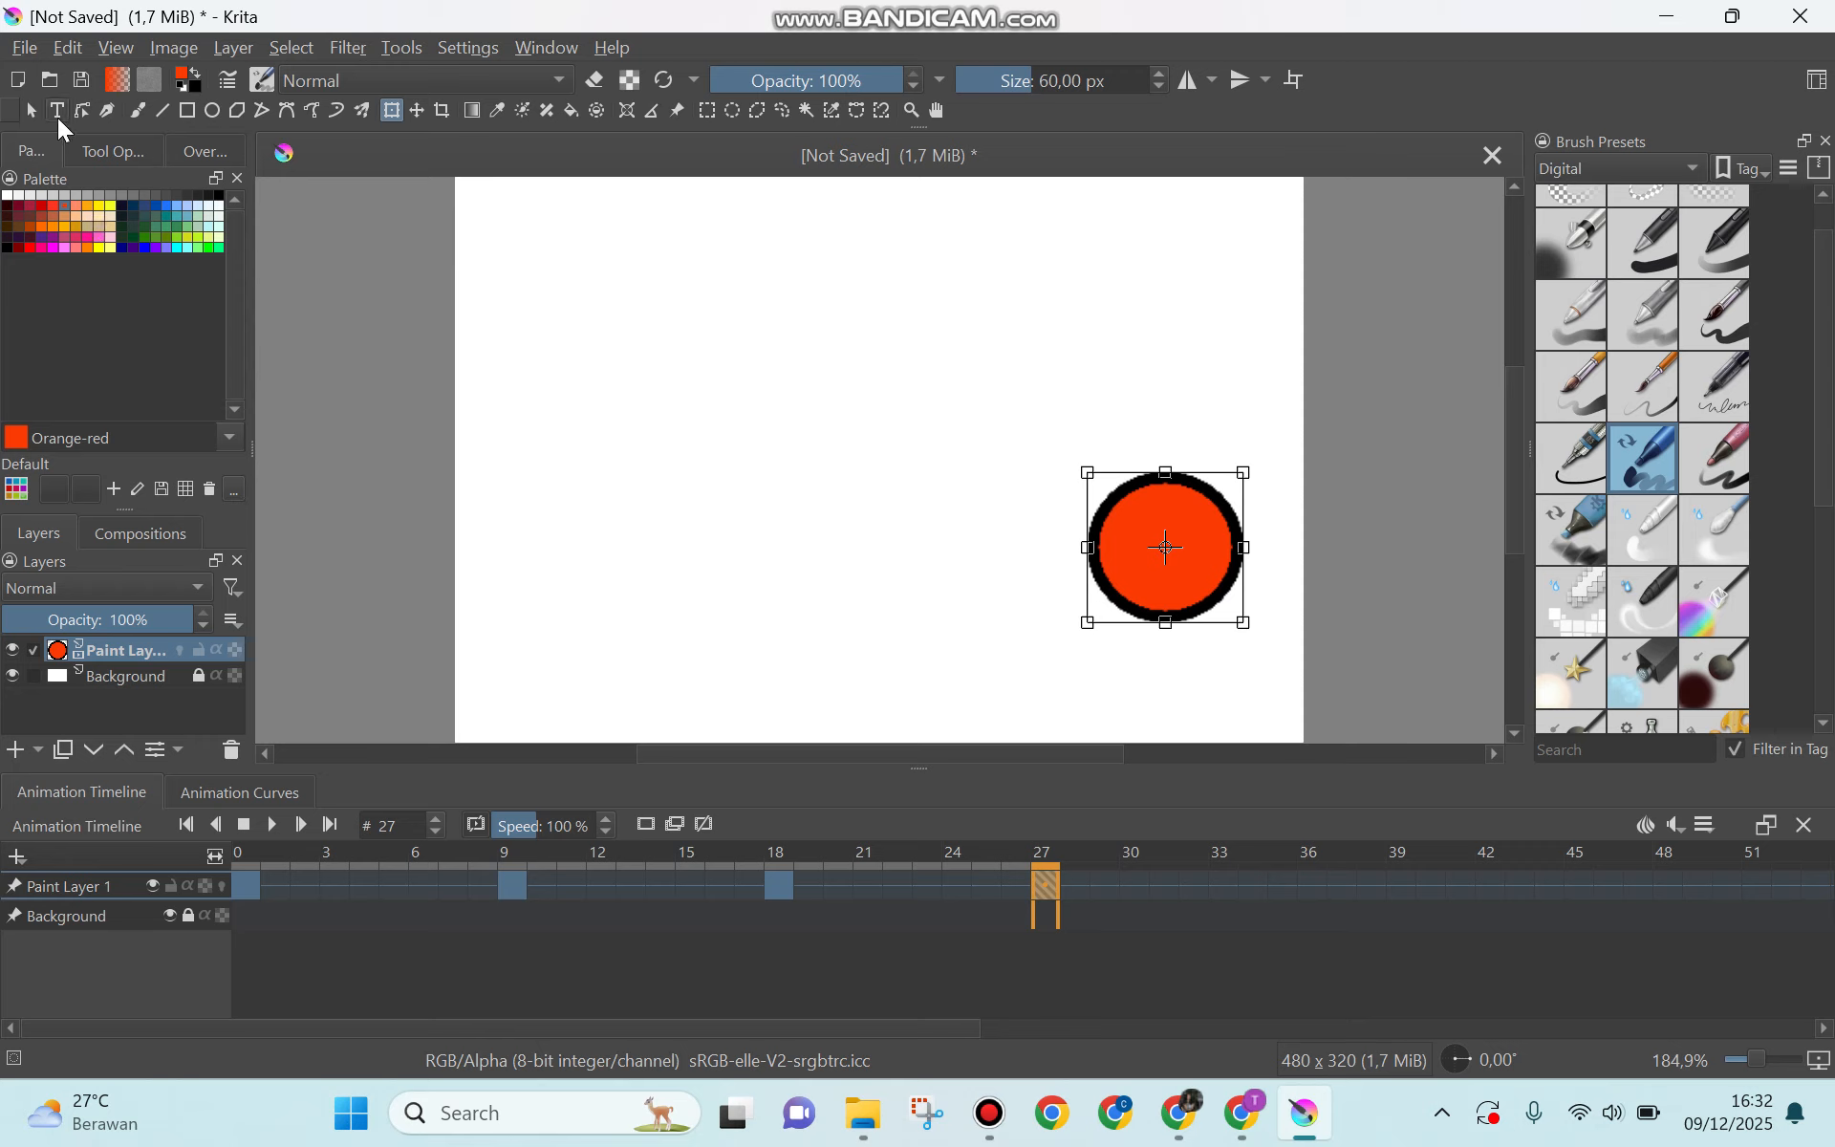
{"action": "key", "text": "ctrl+z"}
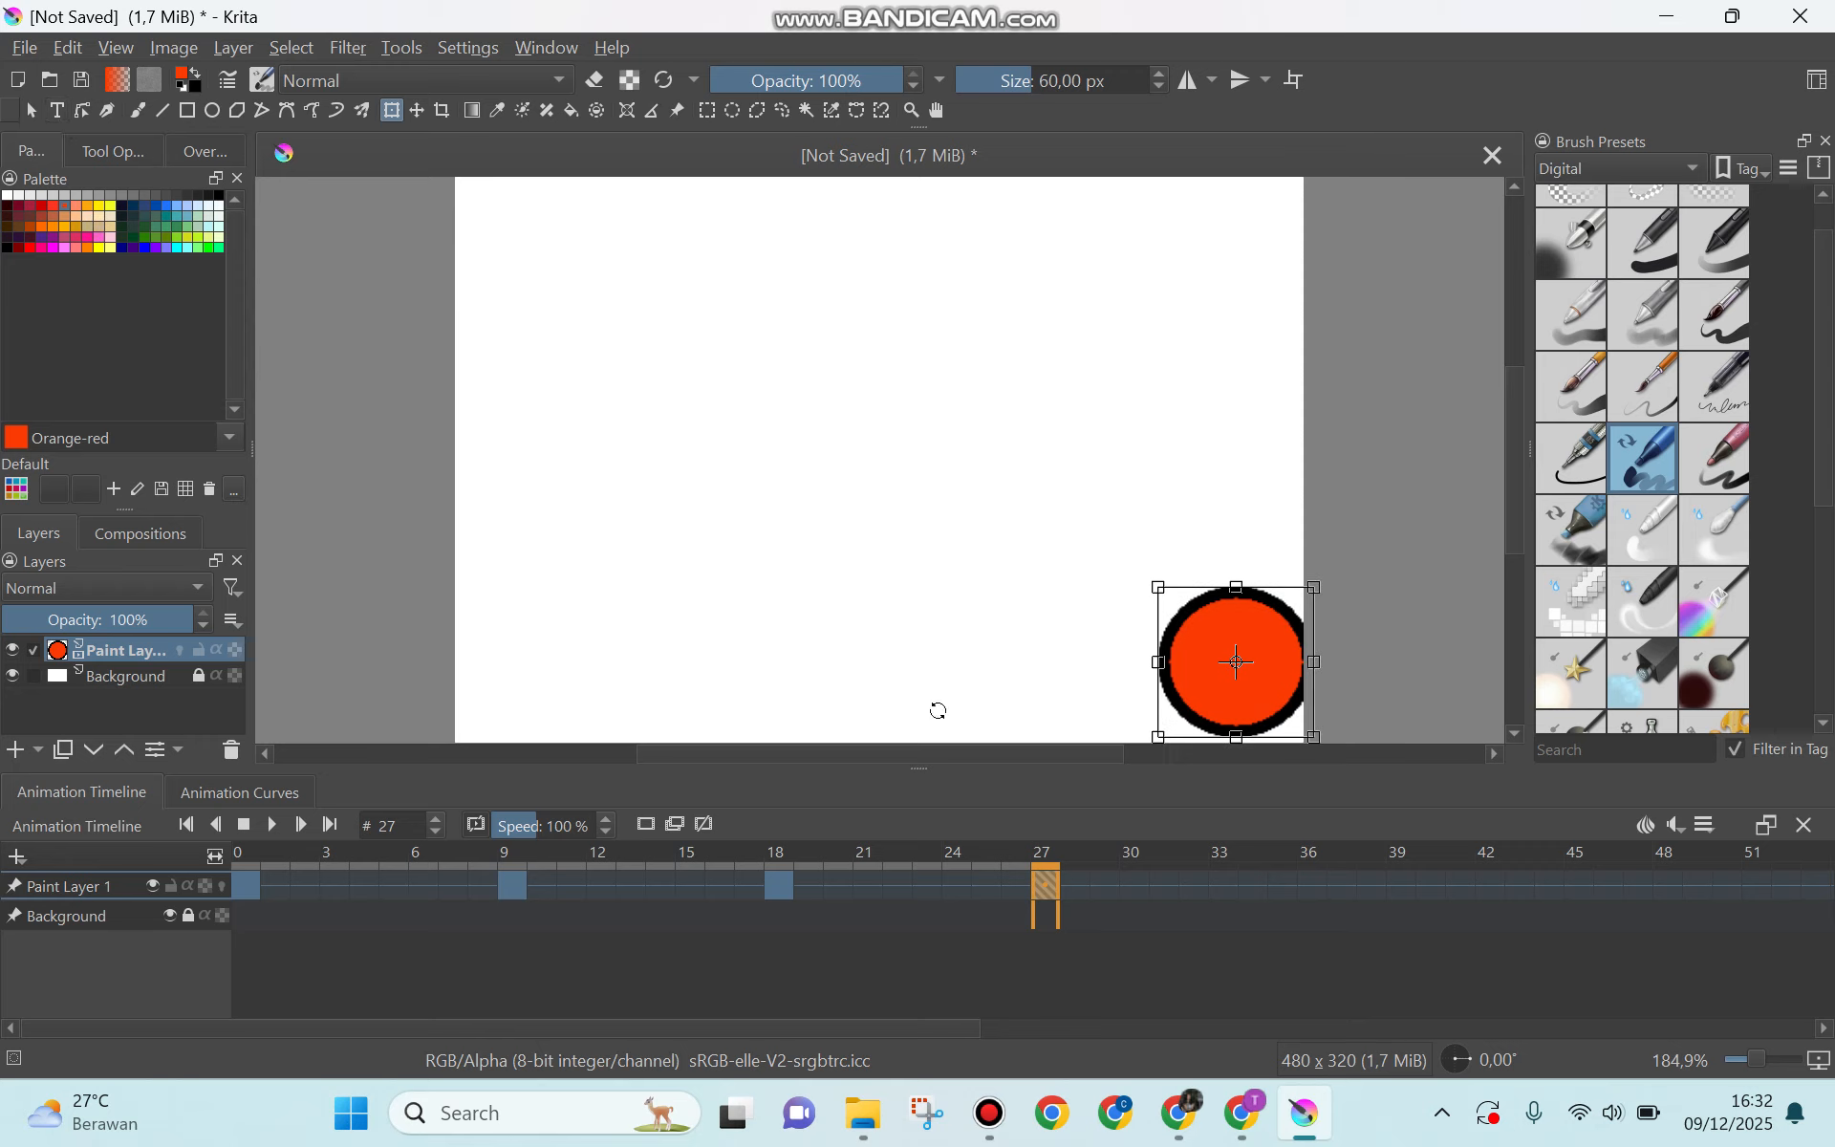
{"action": "left_click_drag", "start_coordinate": [1221, 656], "coordinate": [1196, 254]}
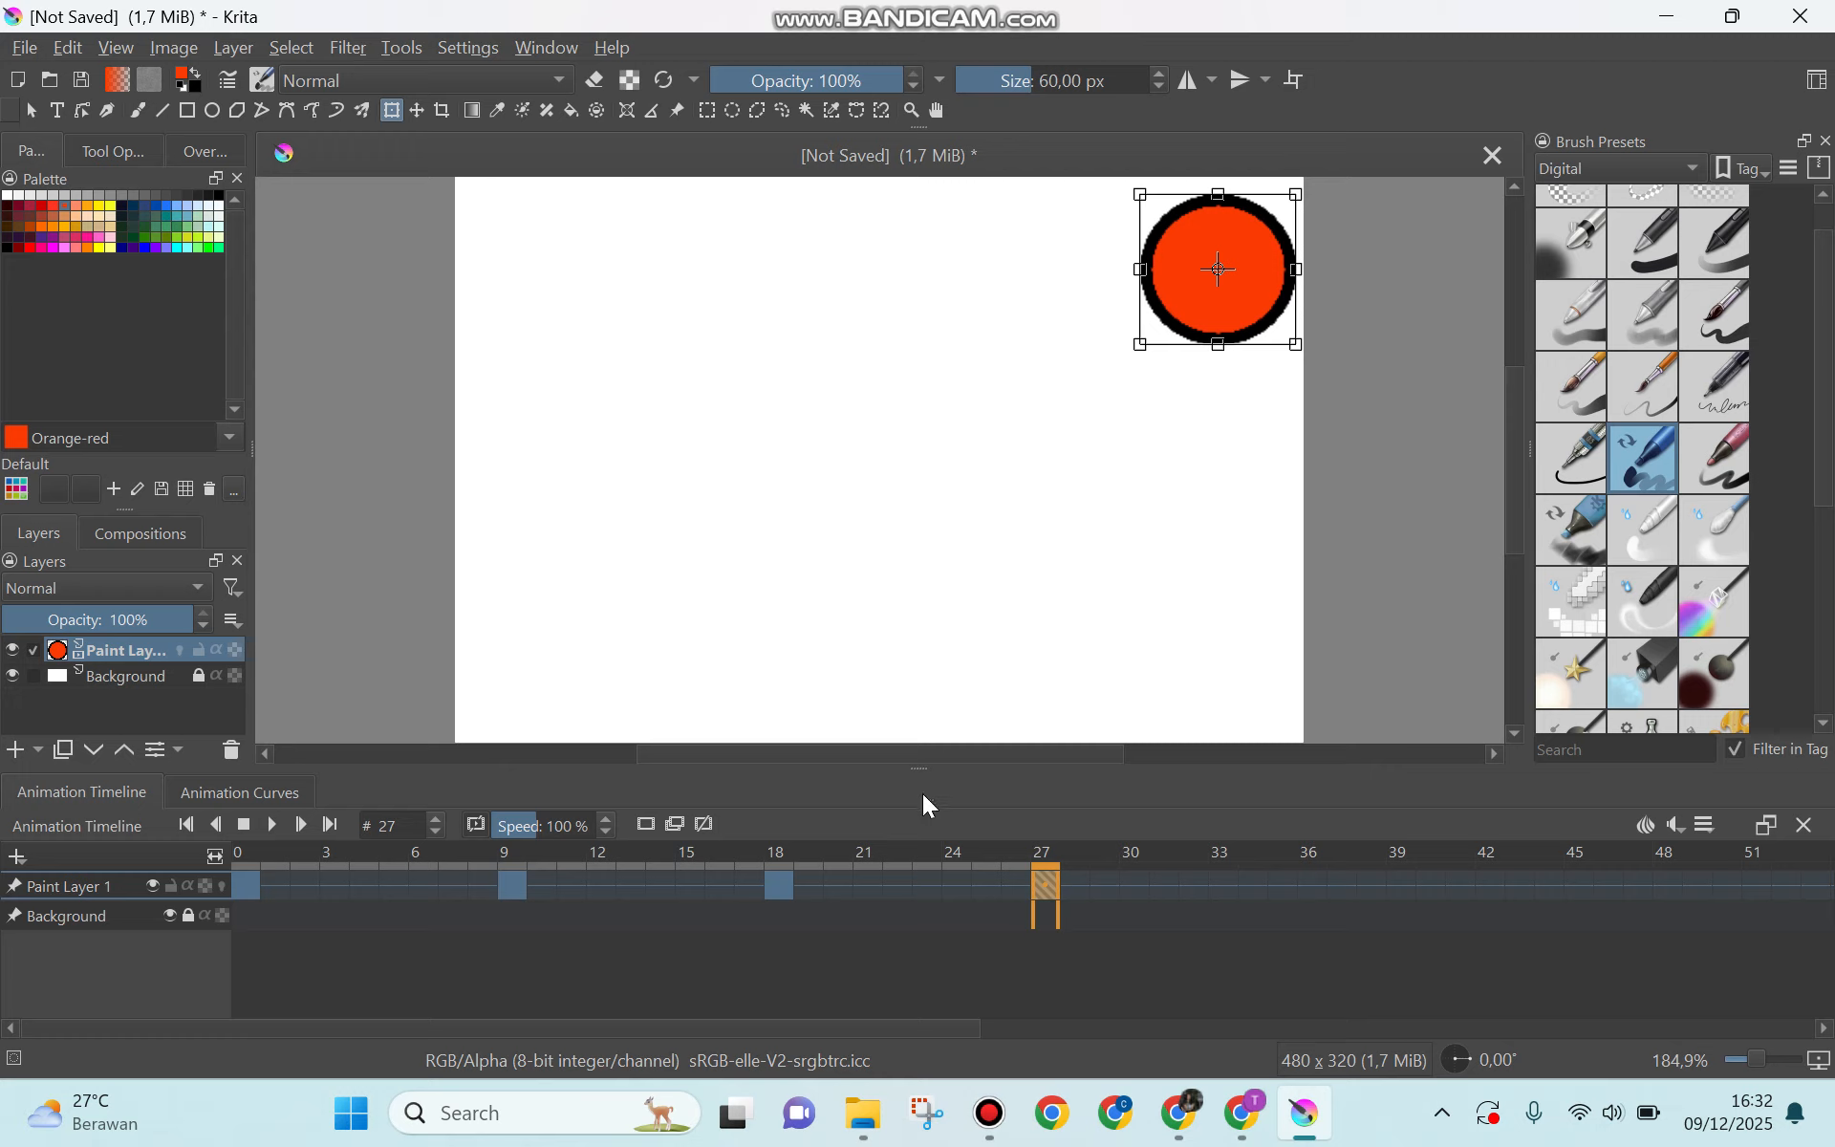
Step: Copy Paint Layer 1's keyframe at frame 27 onto frame 36 and move its ball to the canvas's upper-left corner
{"action": "right_click", "coordinate": [1048, 885]}
{"action": "left_click", "coordinate": [1143, 649]}
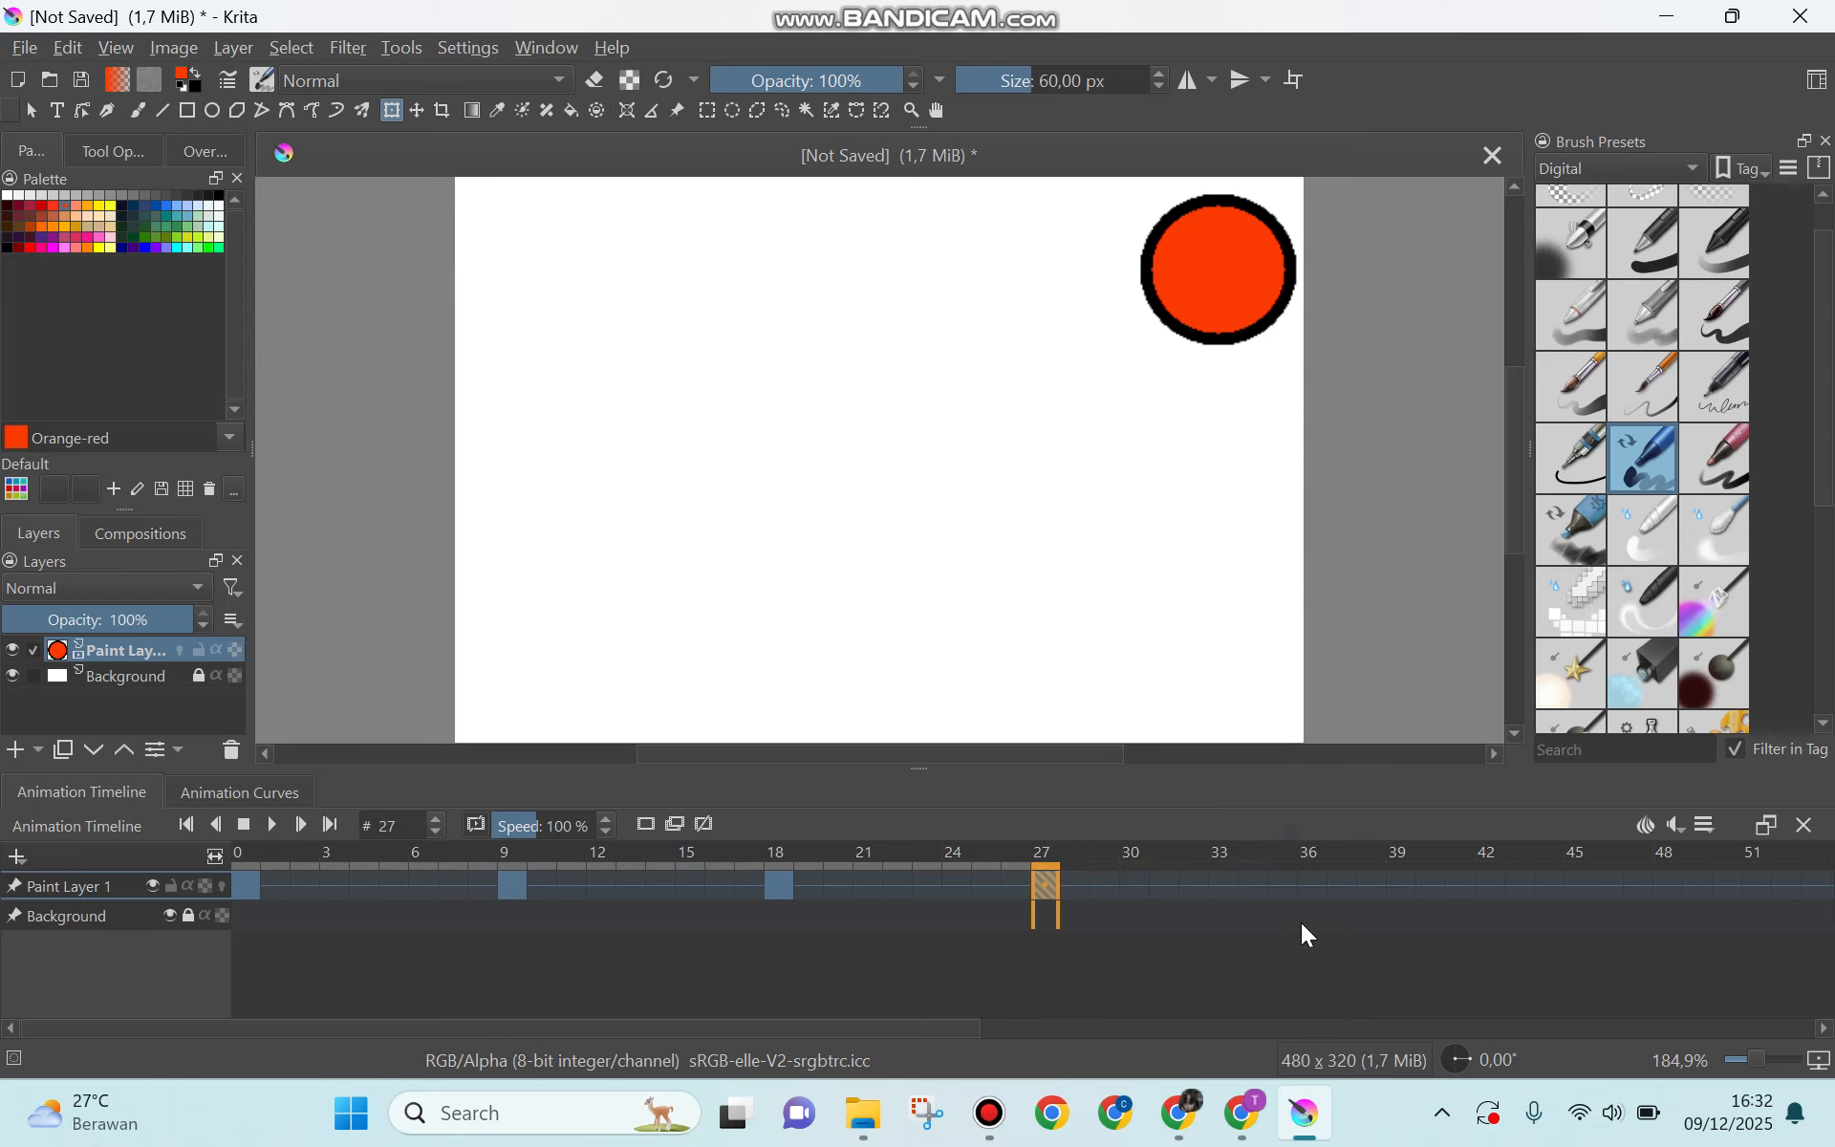
{"action": "left_click", "coordinate": [1307, 899]}
{"action": "right_click", "coordinate": [1315, 903]}
{"action": "left_click", "coordinate": [1438, 704]}
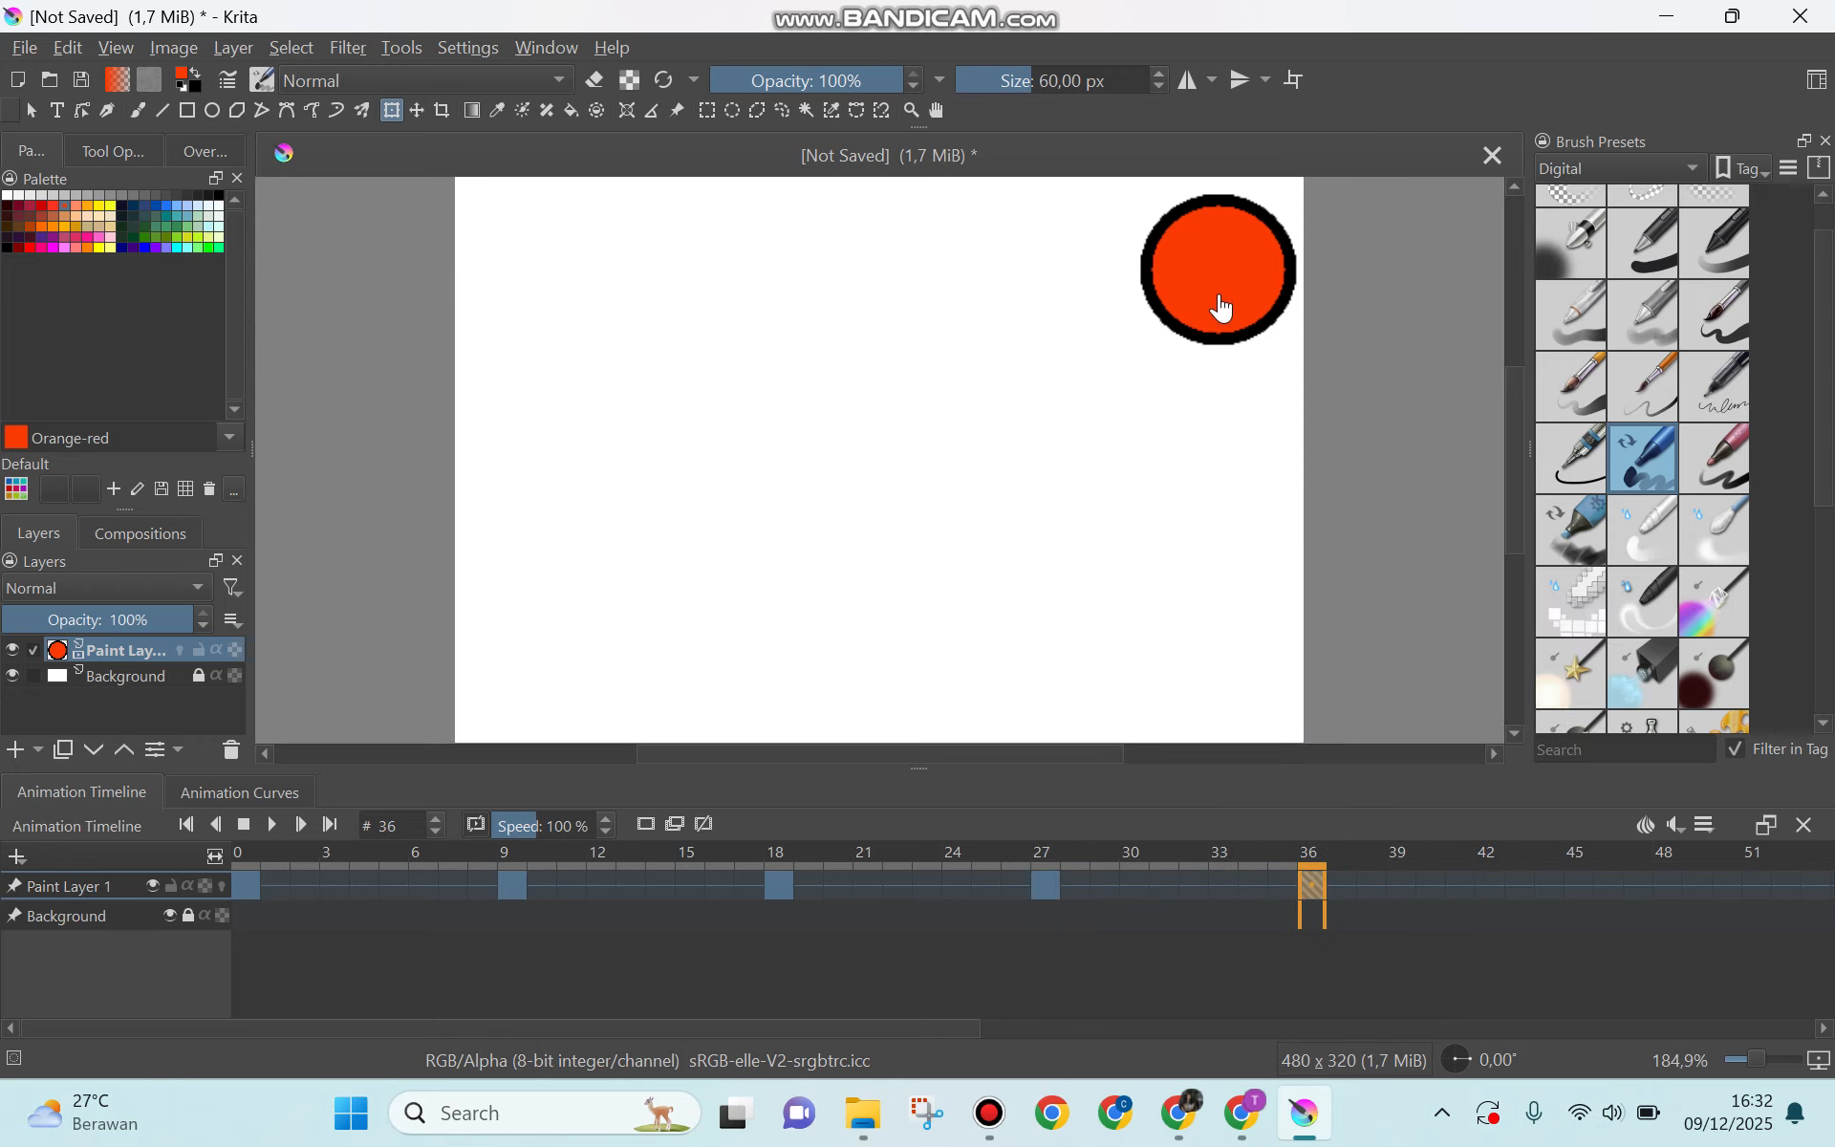
{"action": "left_click_drag", "start_coordinate": [1256, 253], "coordinate": [568, 230]}
{"action": "left_click", "coordinate": [1053, 946]}
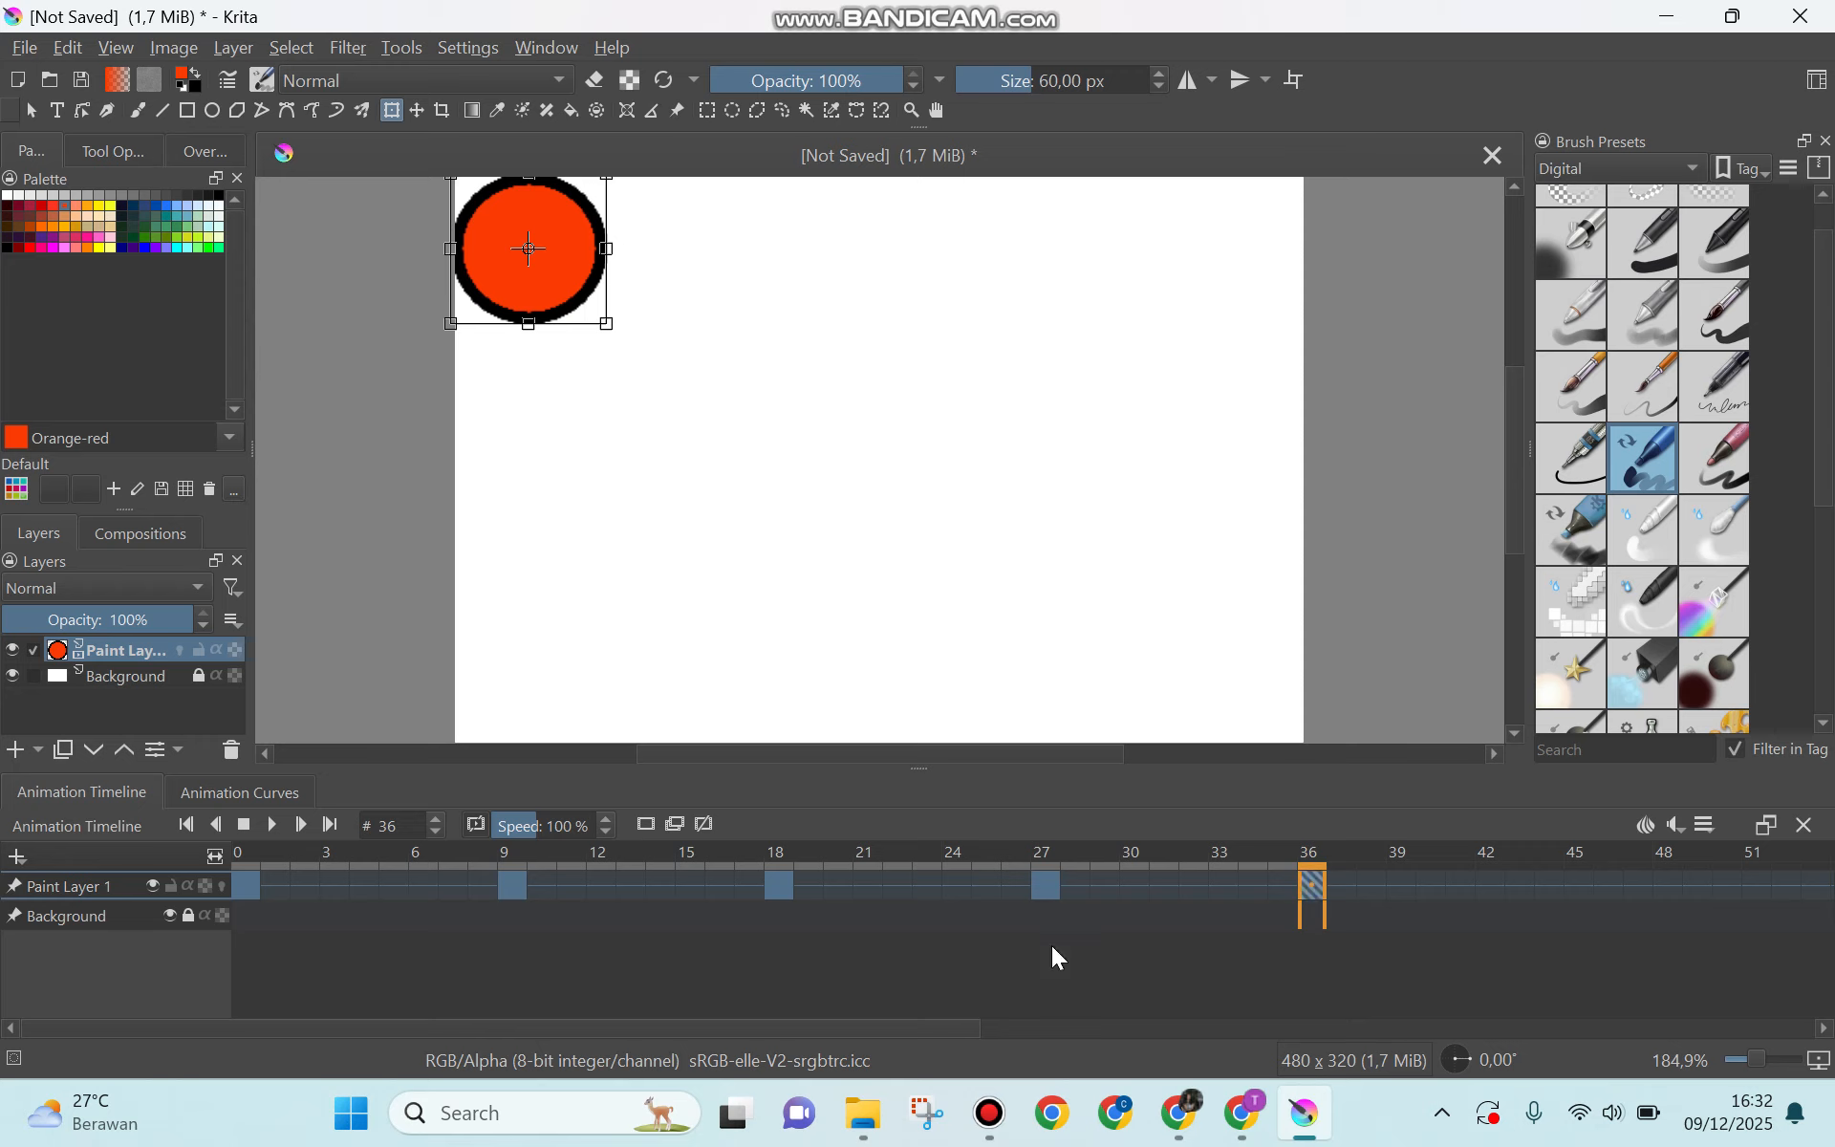
Step: Set the animation's end time at frame 36 and its start time at frame 0
{"action": "right_click", "coordinate": [1325, 892]}
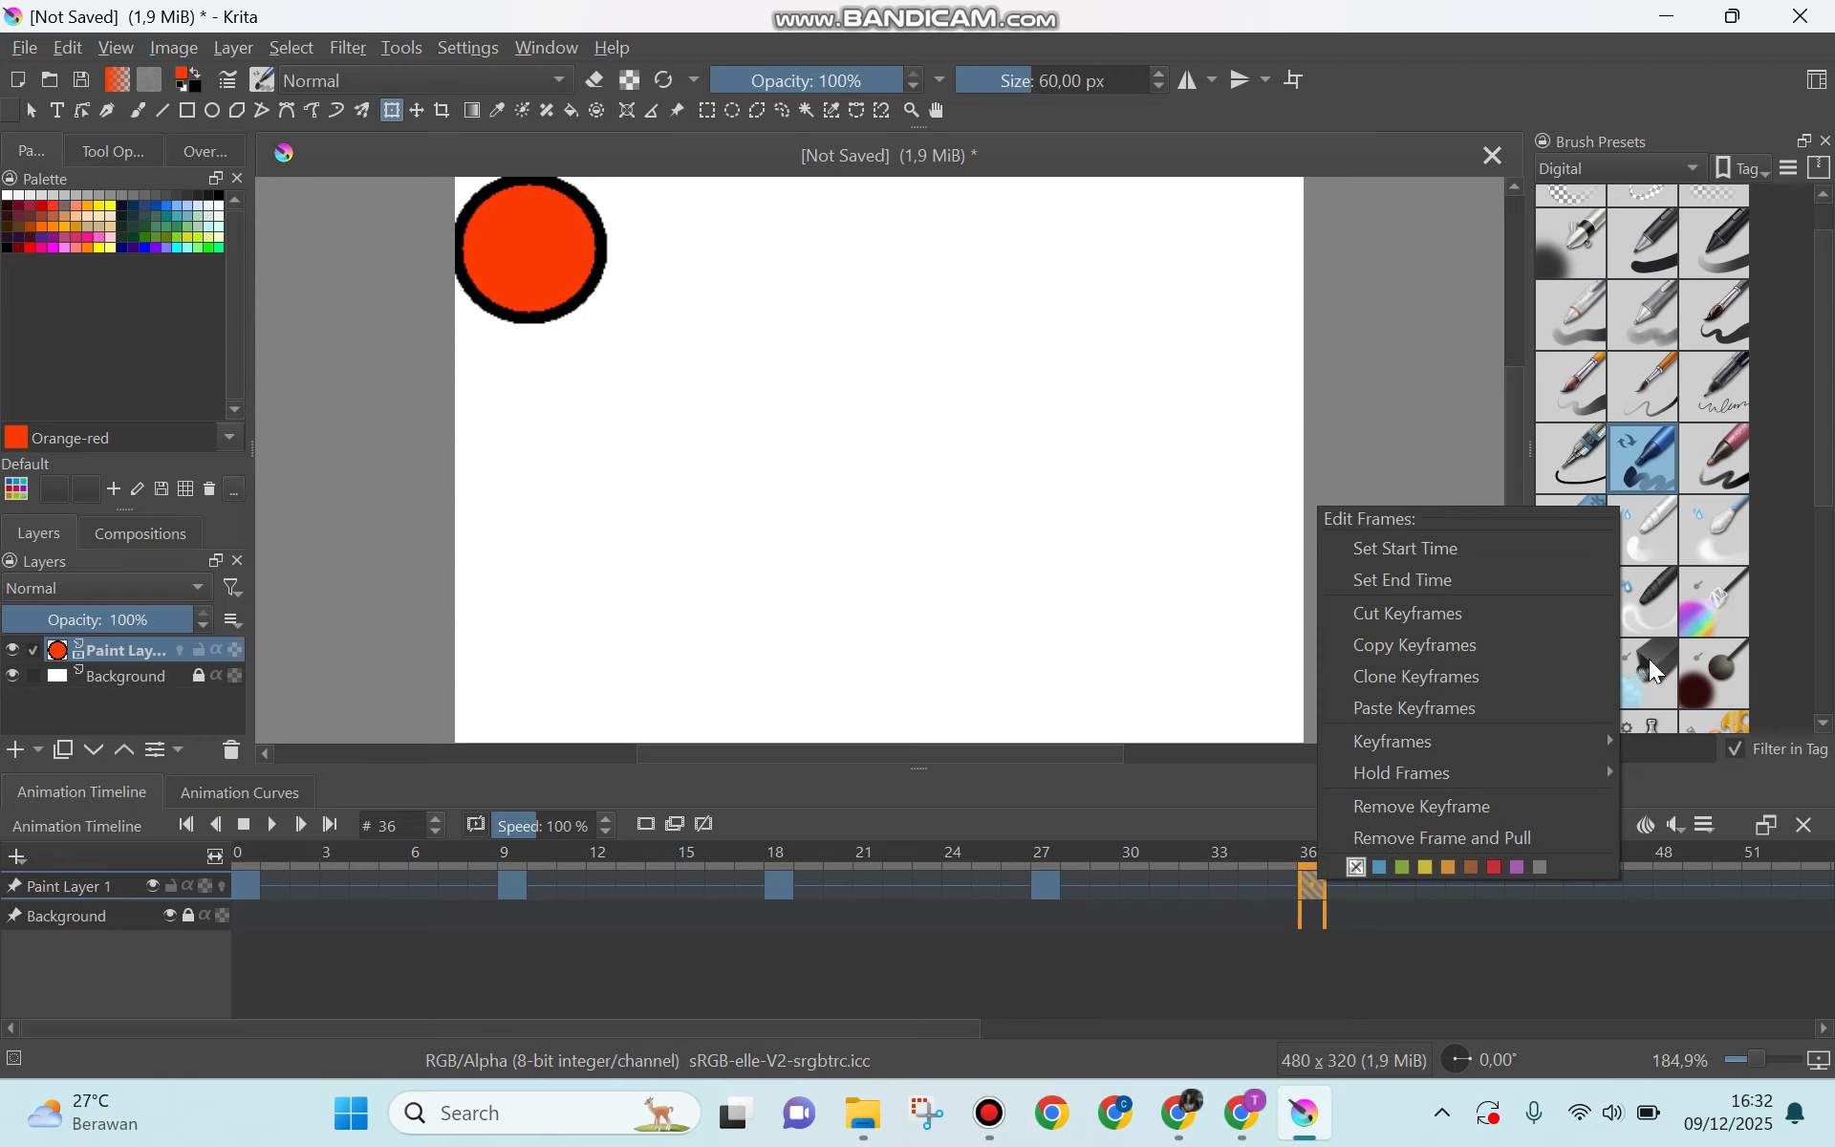
{"action": "left_click", "coordinate": [1480, 590]}
{"action": "left_click", "coordinate": [252, 896]}
{"action": "right_click", "coordinate": [251, 895]}
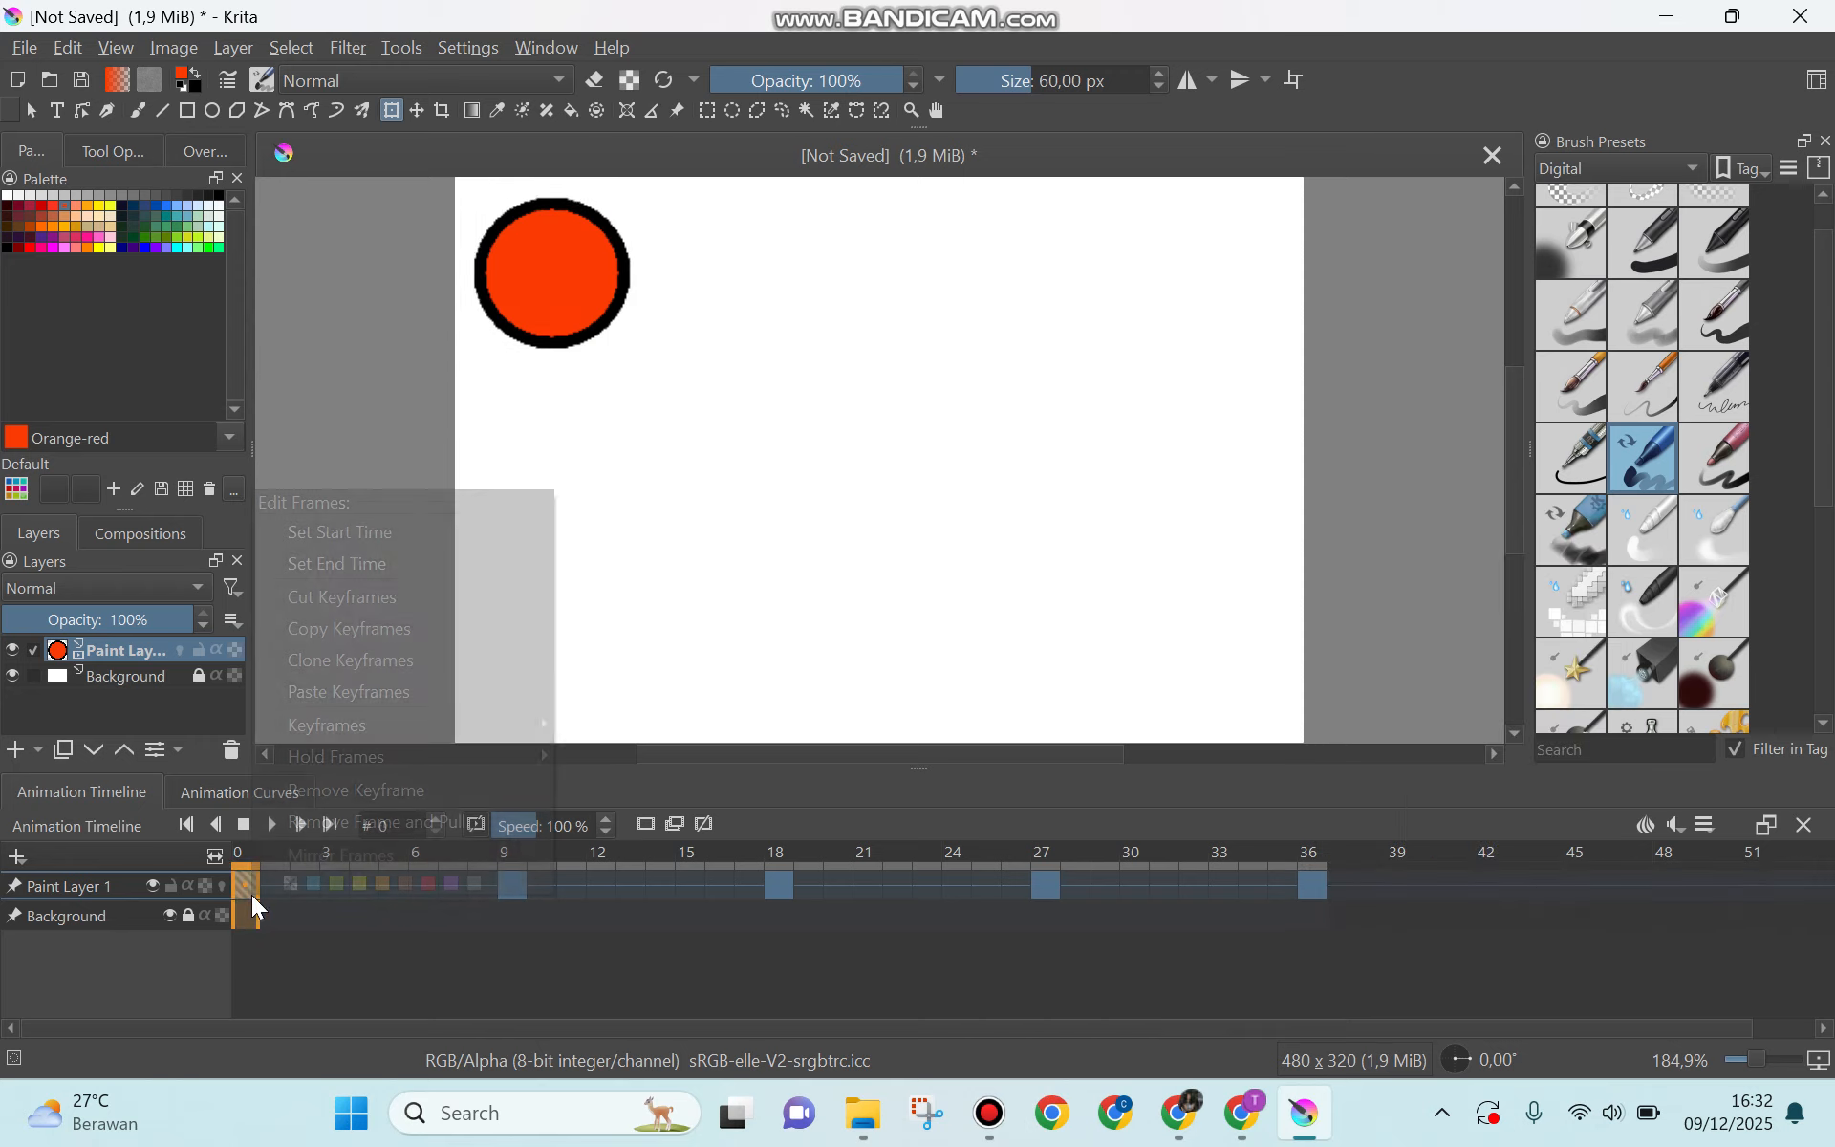
{"action": "left_click", "coordinate": [412, 544]}
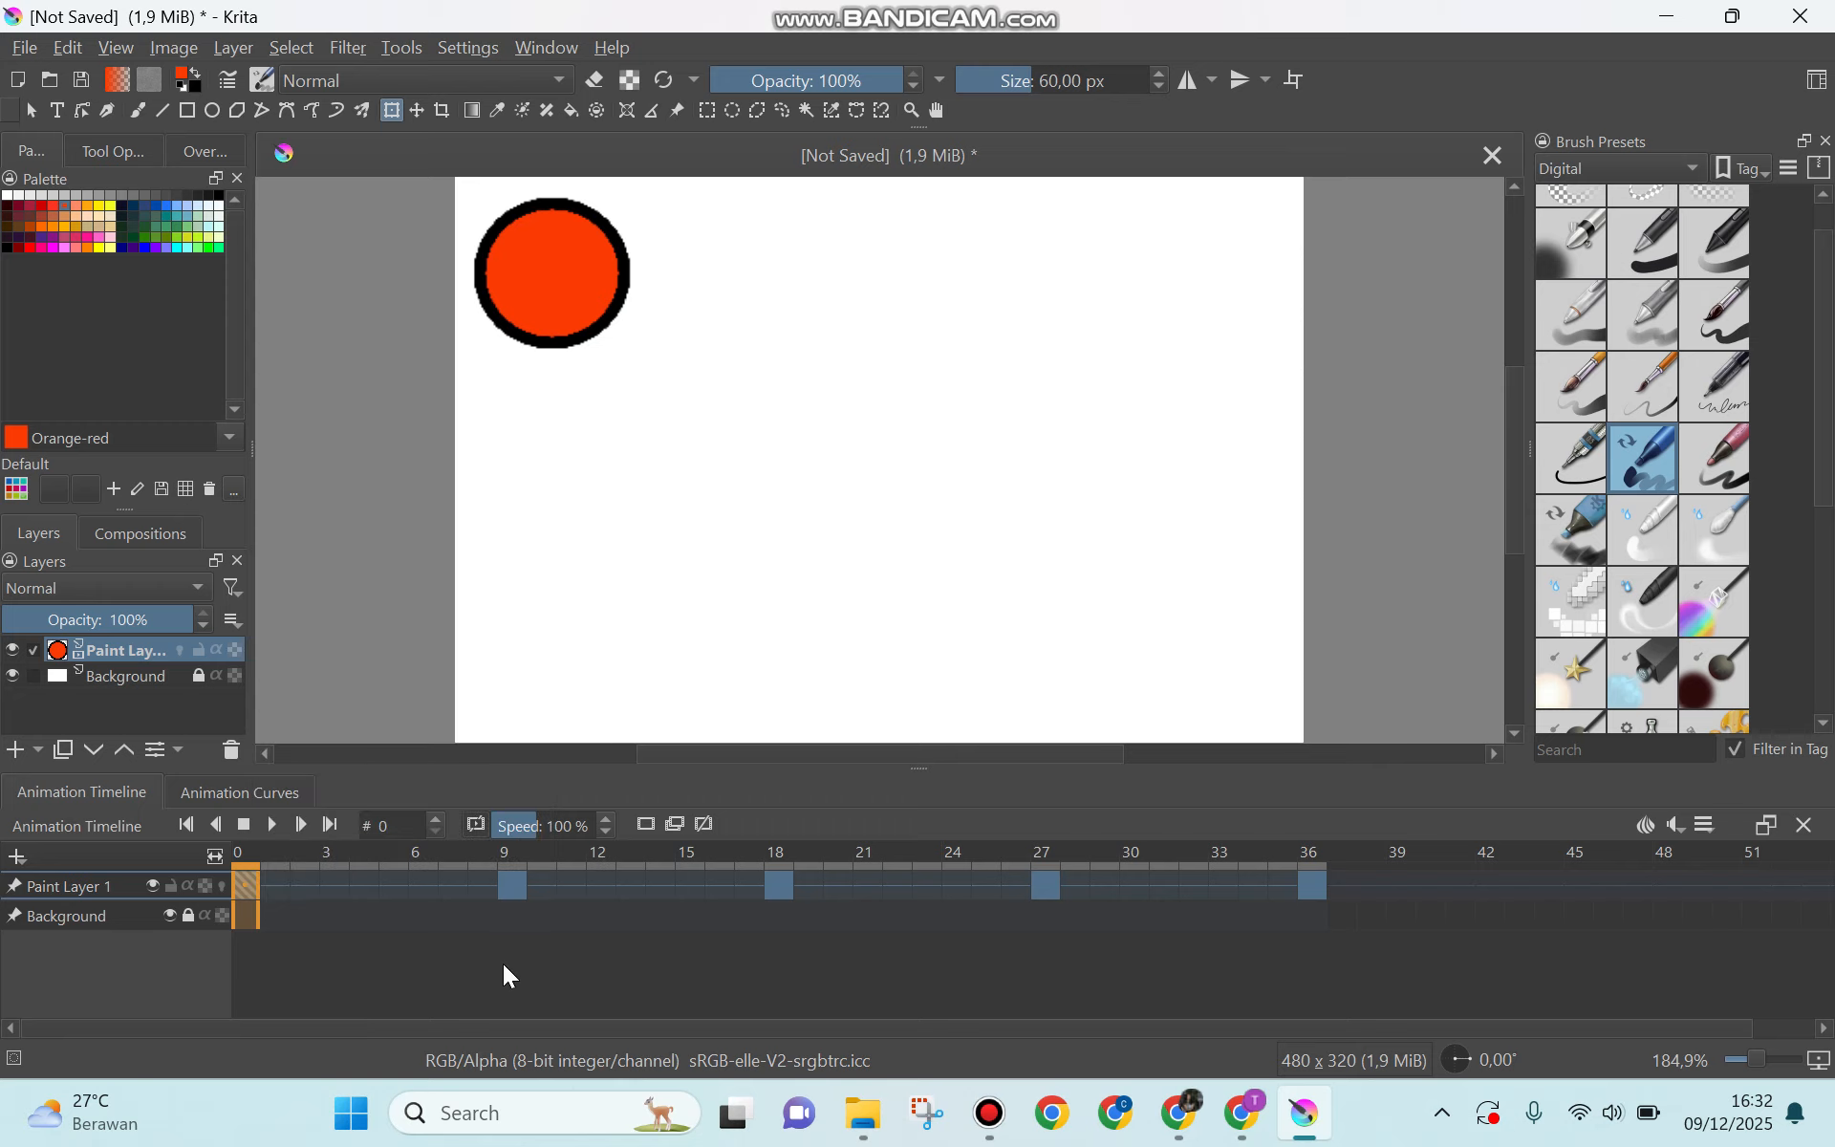
Step: Play the ball animation twice to check its movement, pausing it after each run
{"action": "left_click", "coordinate": [272, 828]}
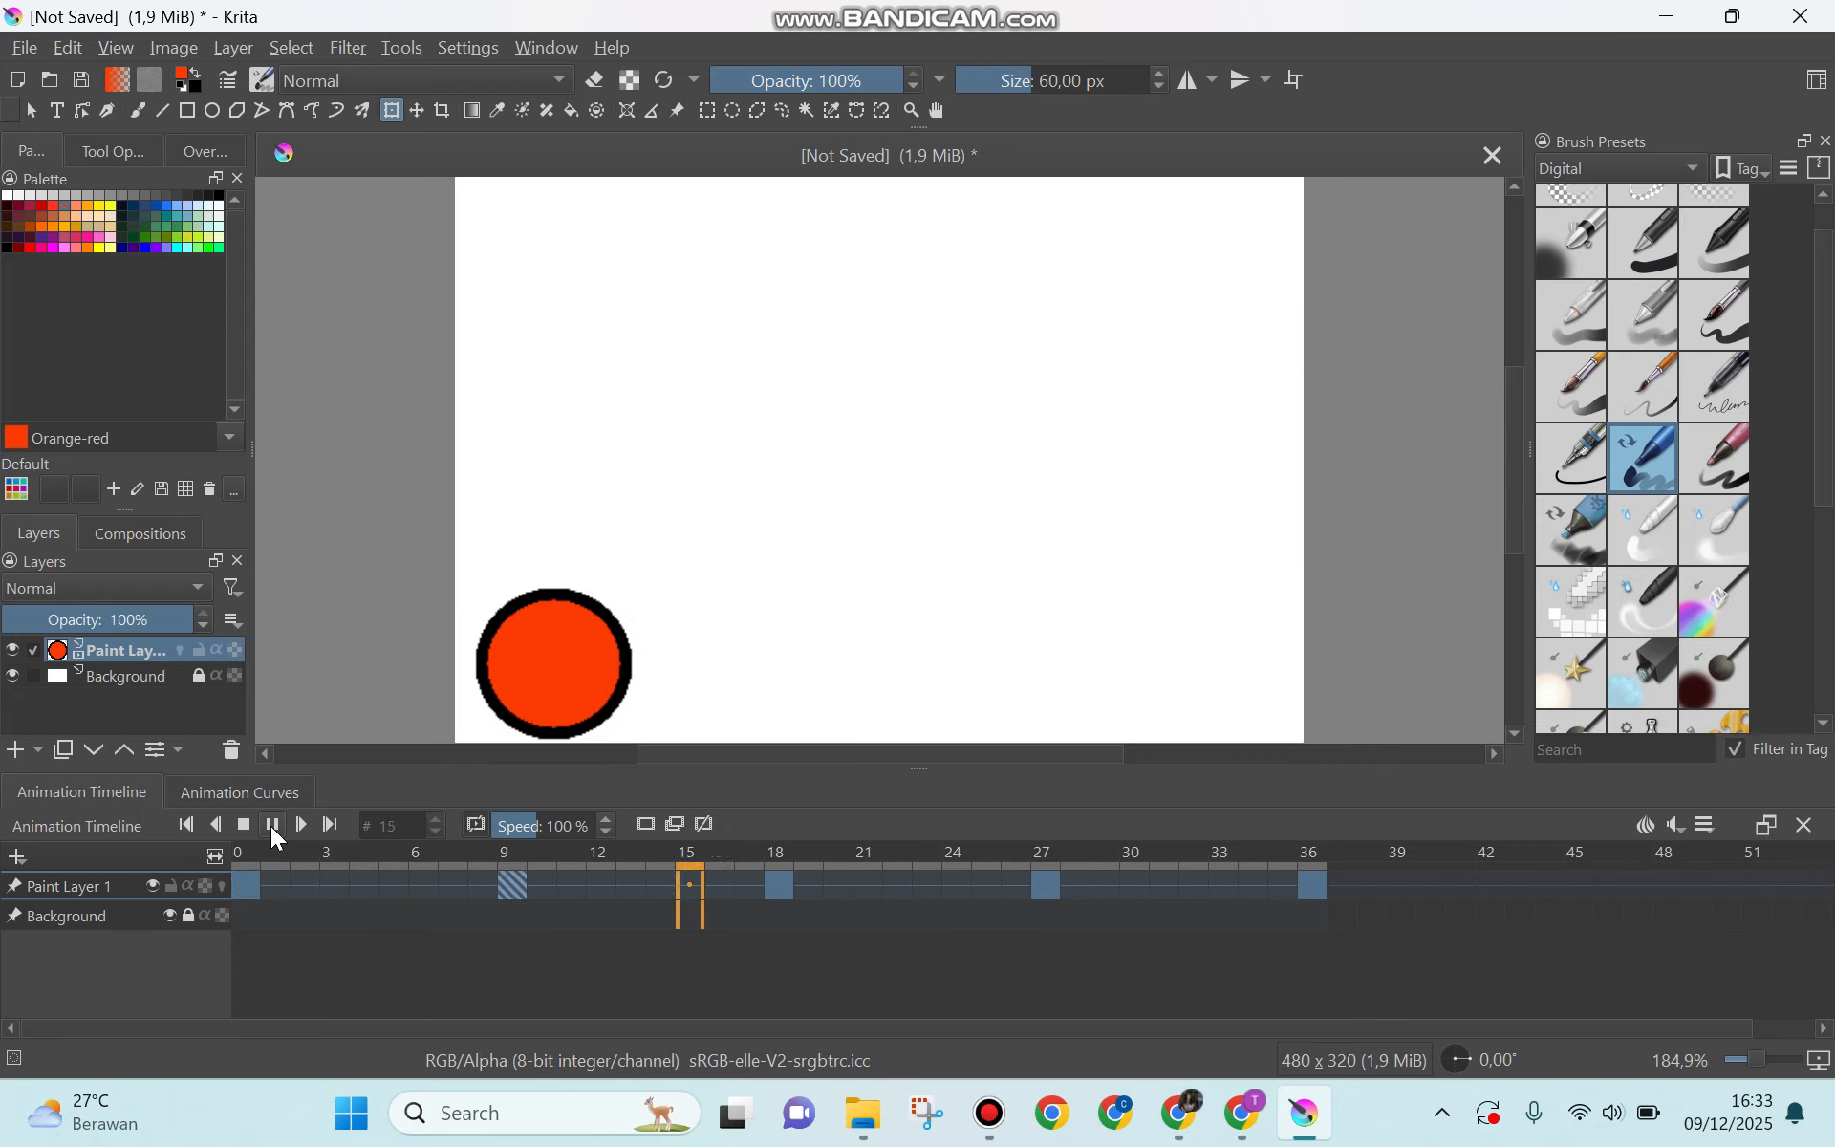
{"action": "left_click", "coordinate": [268, 825]}
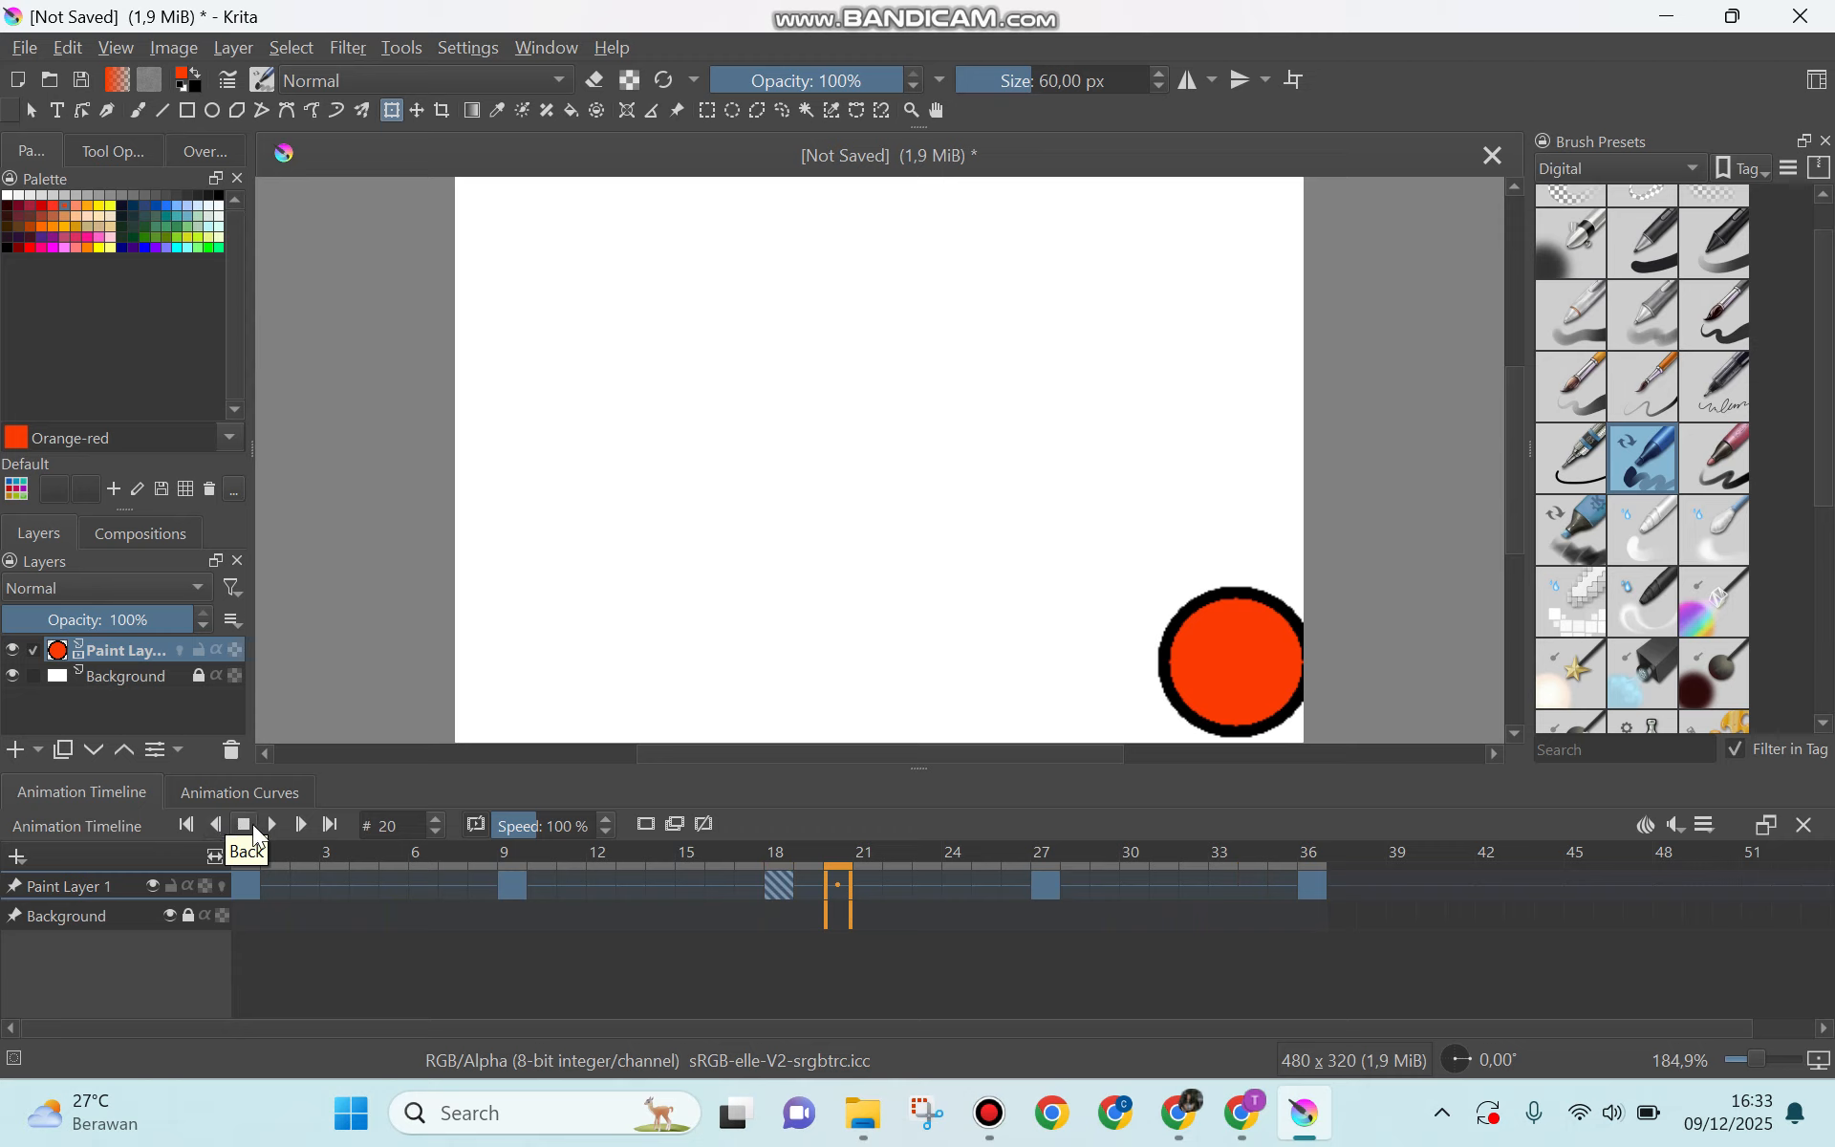
{"action": "left_click", "coordinate": [262, 828]}
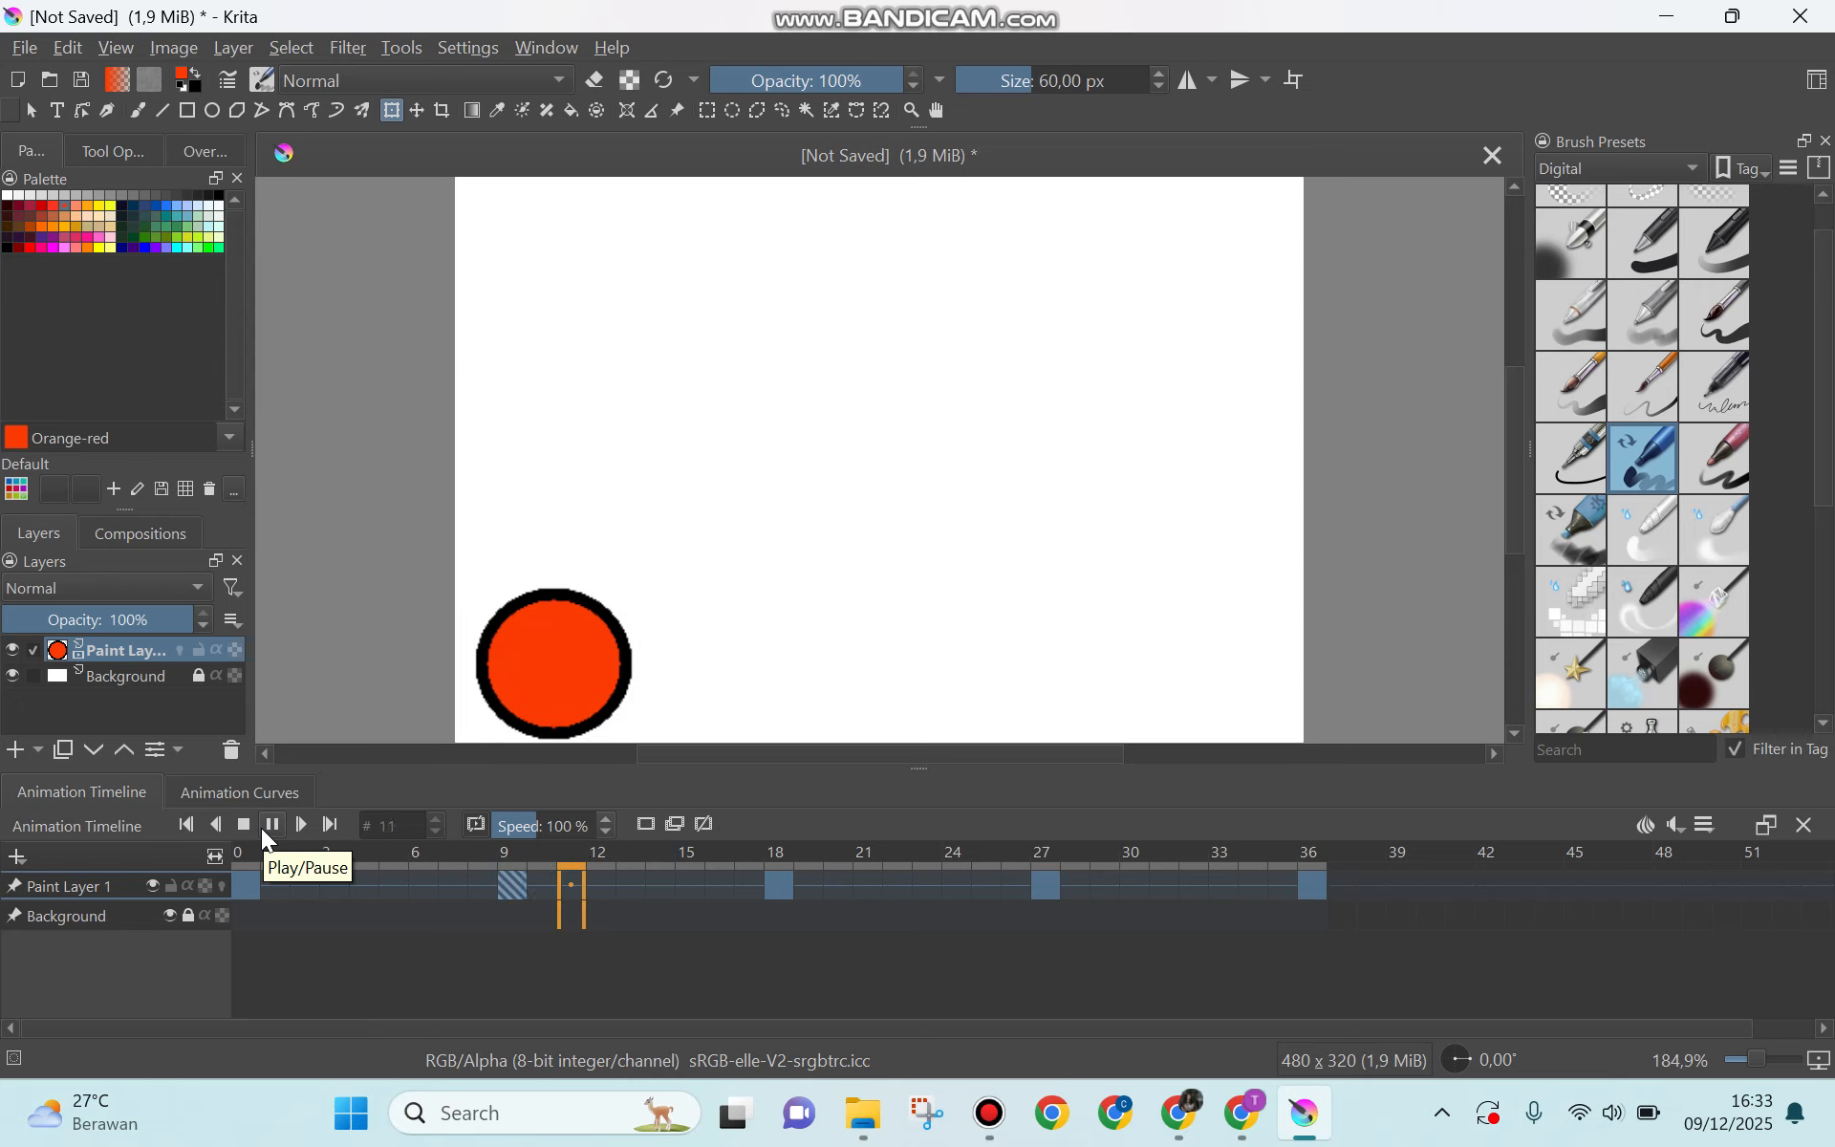
{"action": "left_click", "coordinate": [267, 837]}
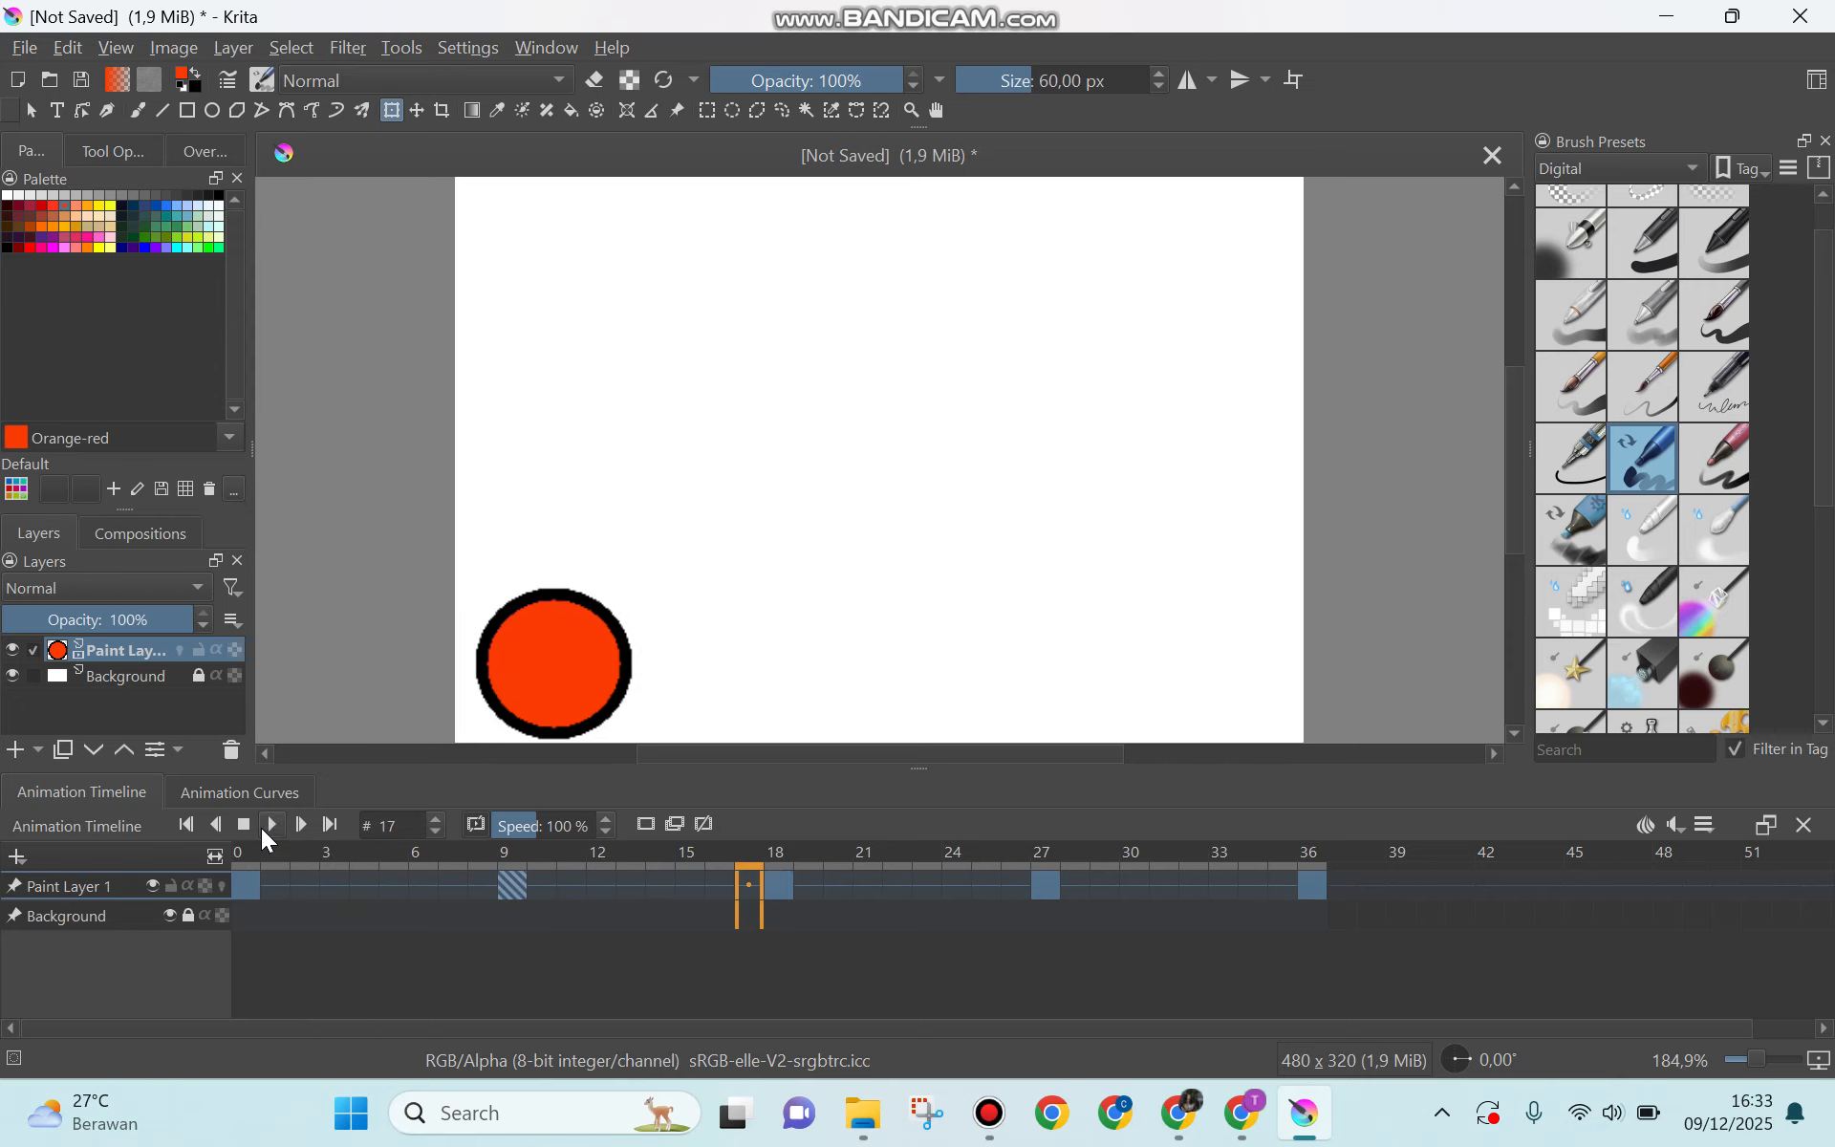